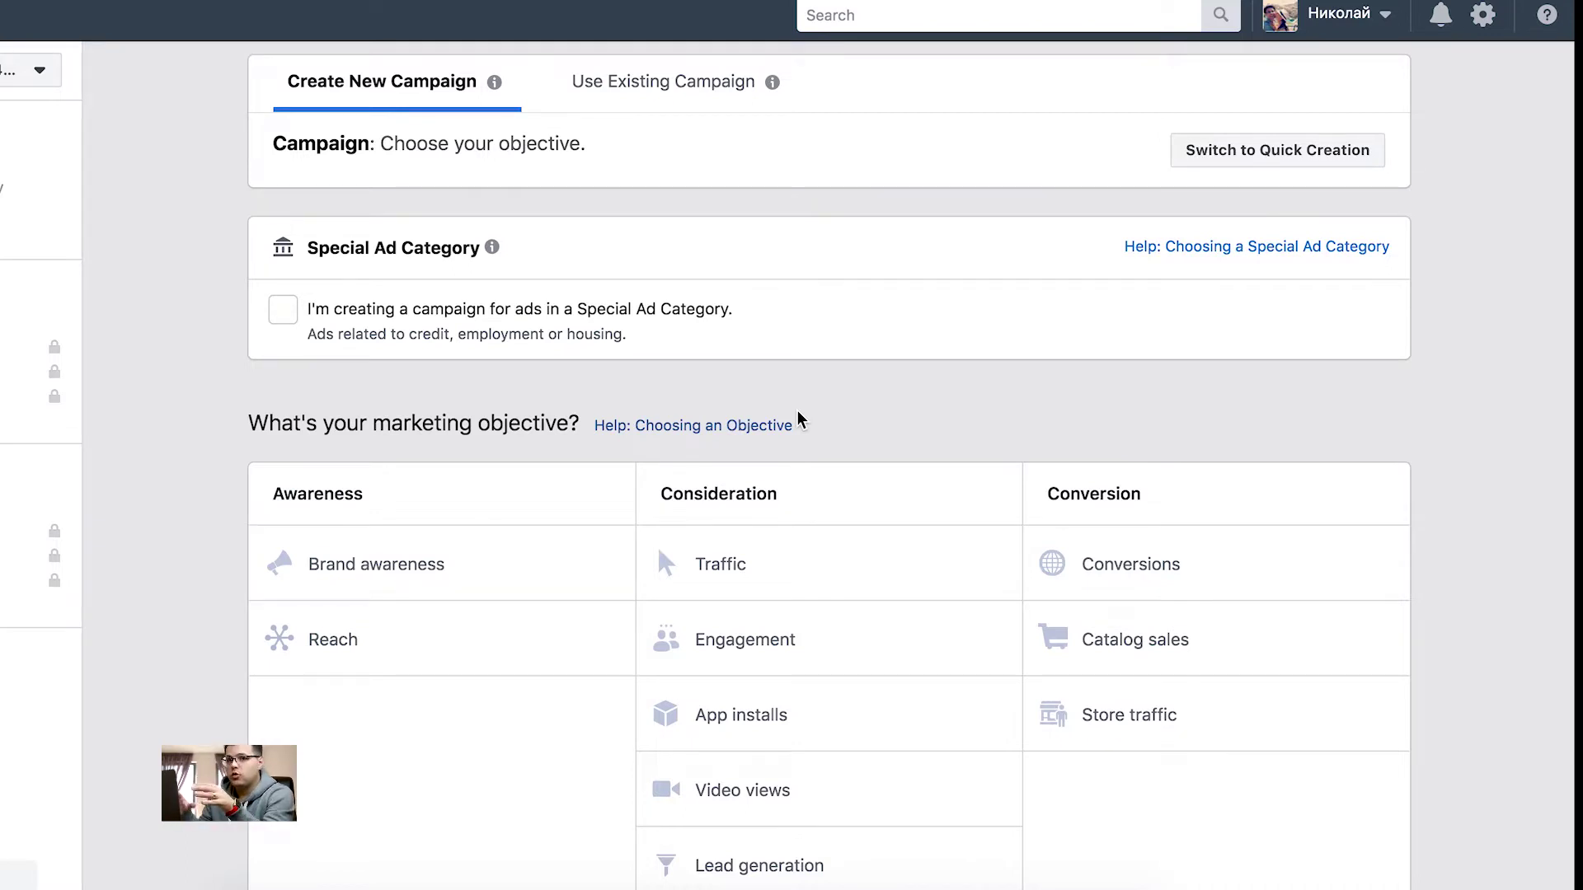
# - Choose Traffic as the marketing objective and name the campaign "instagram story ads for followers"
pyautogui.scroll(-1, 770, 522)
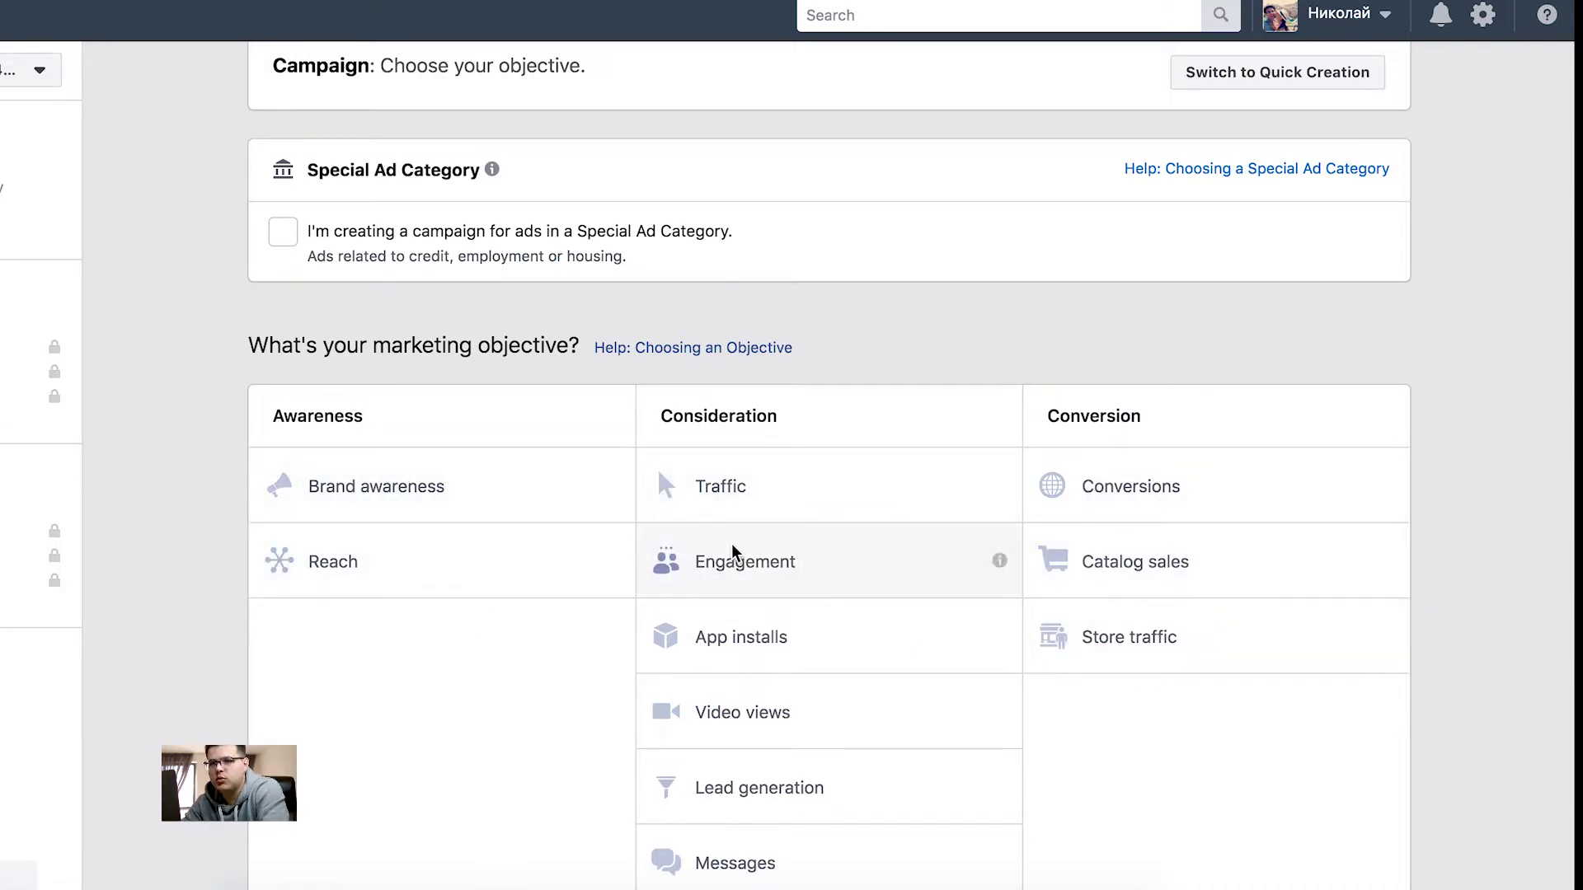
pyautogui.click(737, 499)
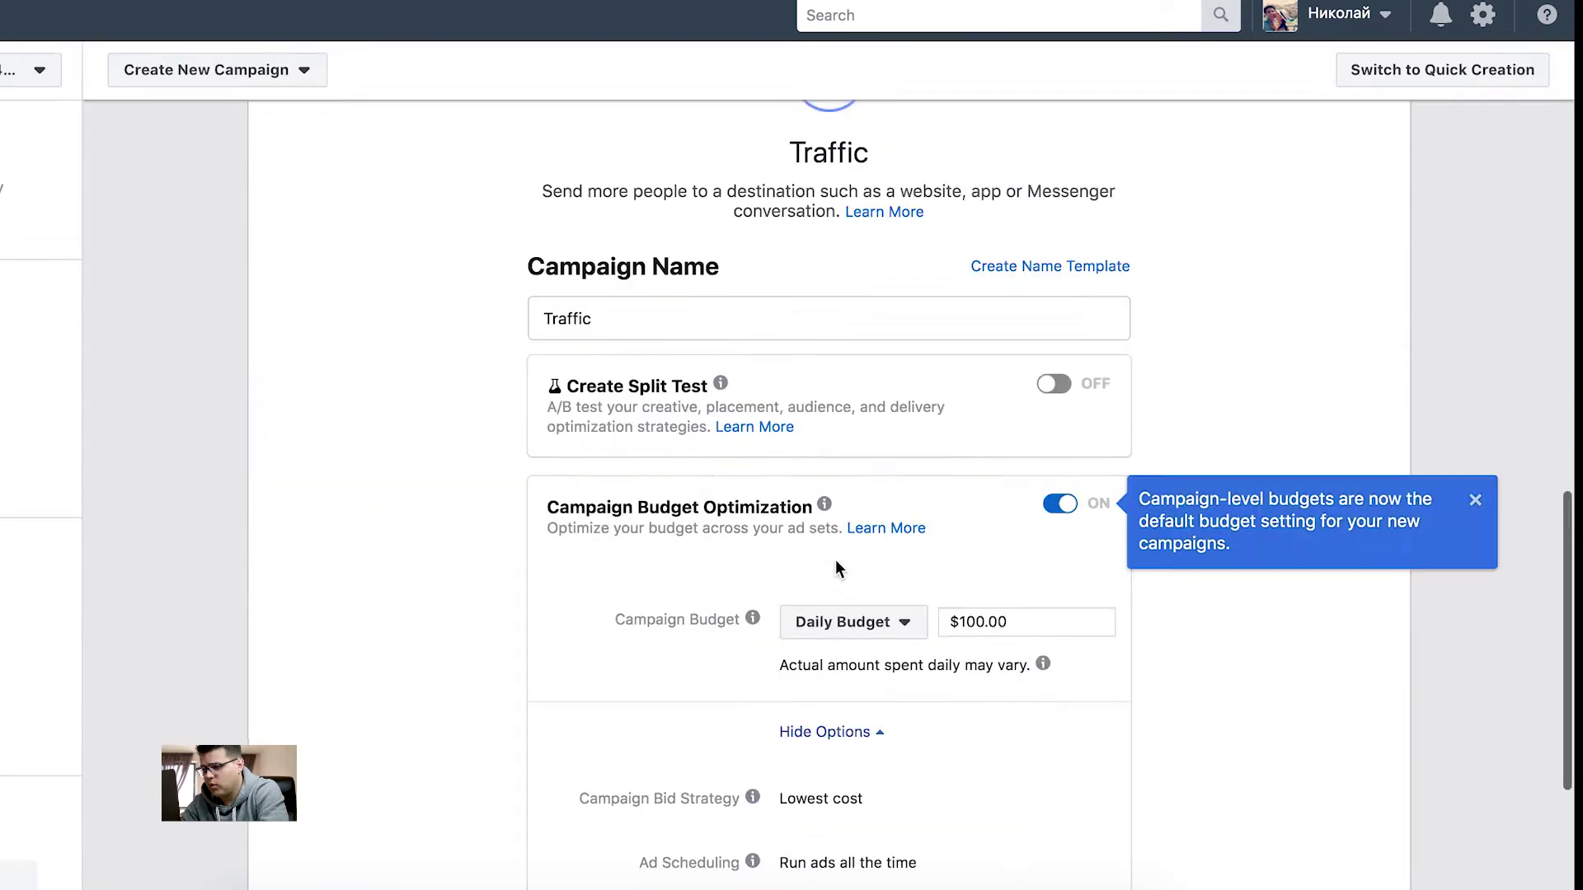
pyautogui.scroll(2, 763, 379)
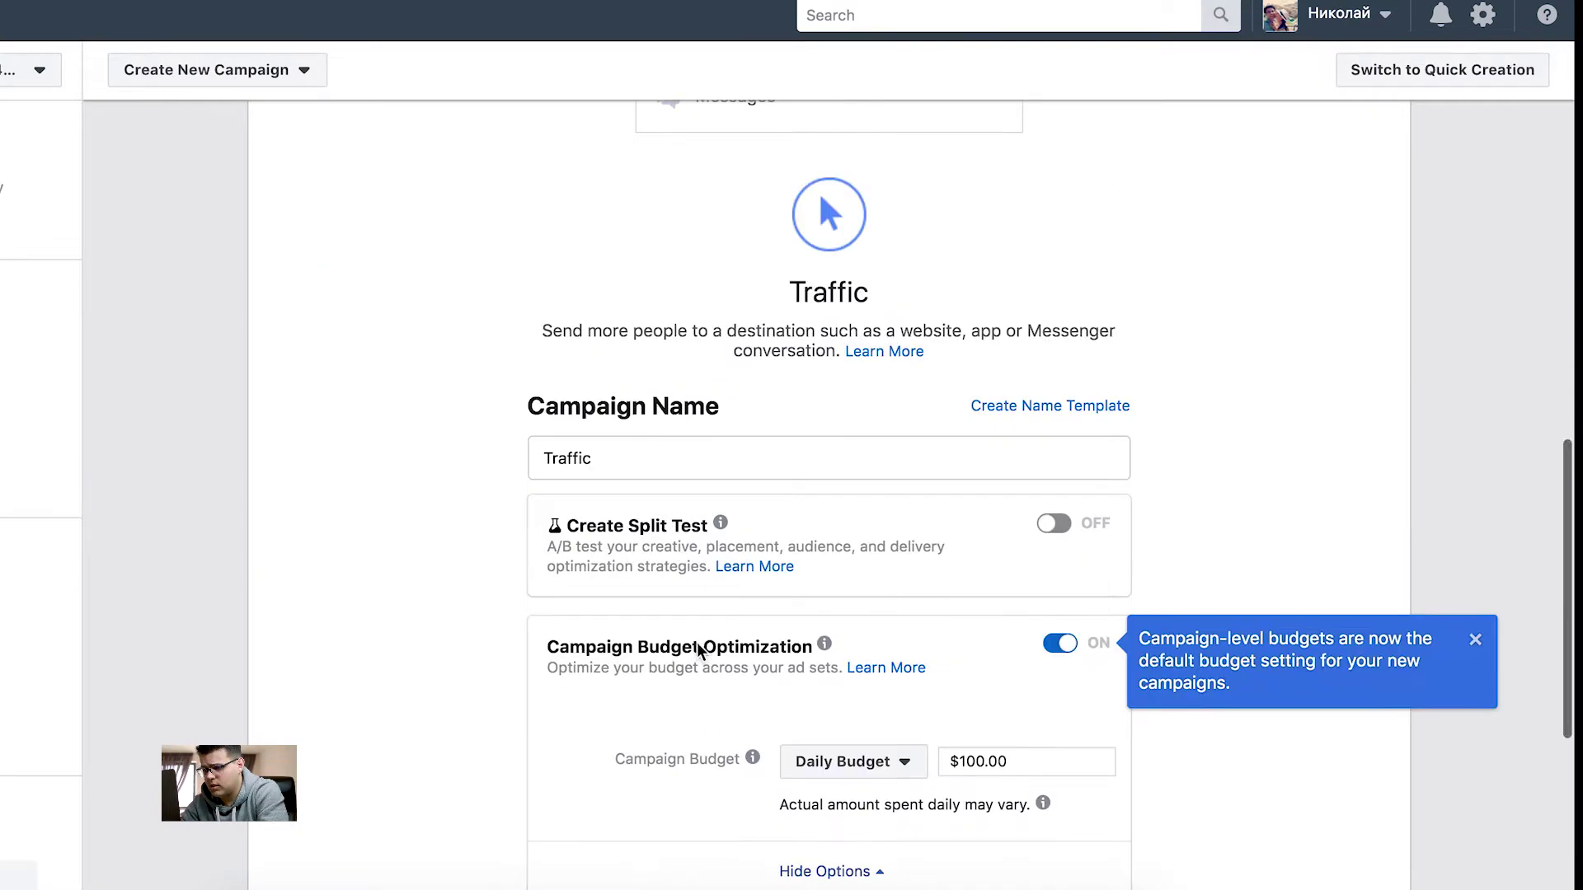
pyautogui.tripleClick(774, 448)
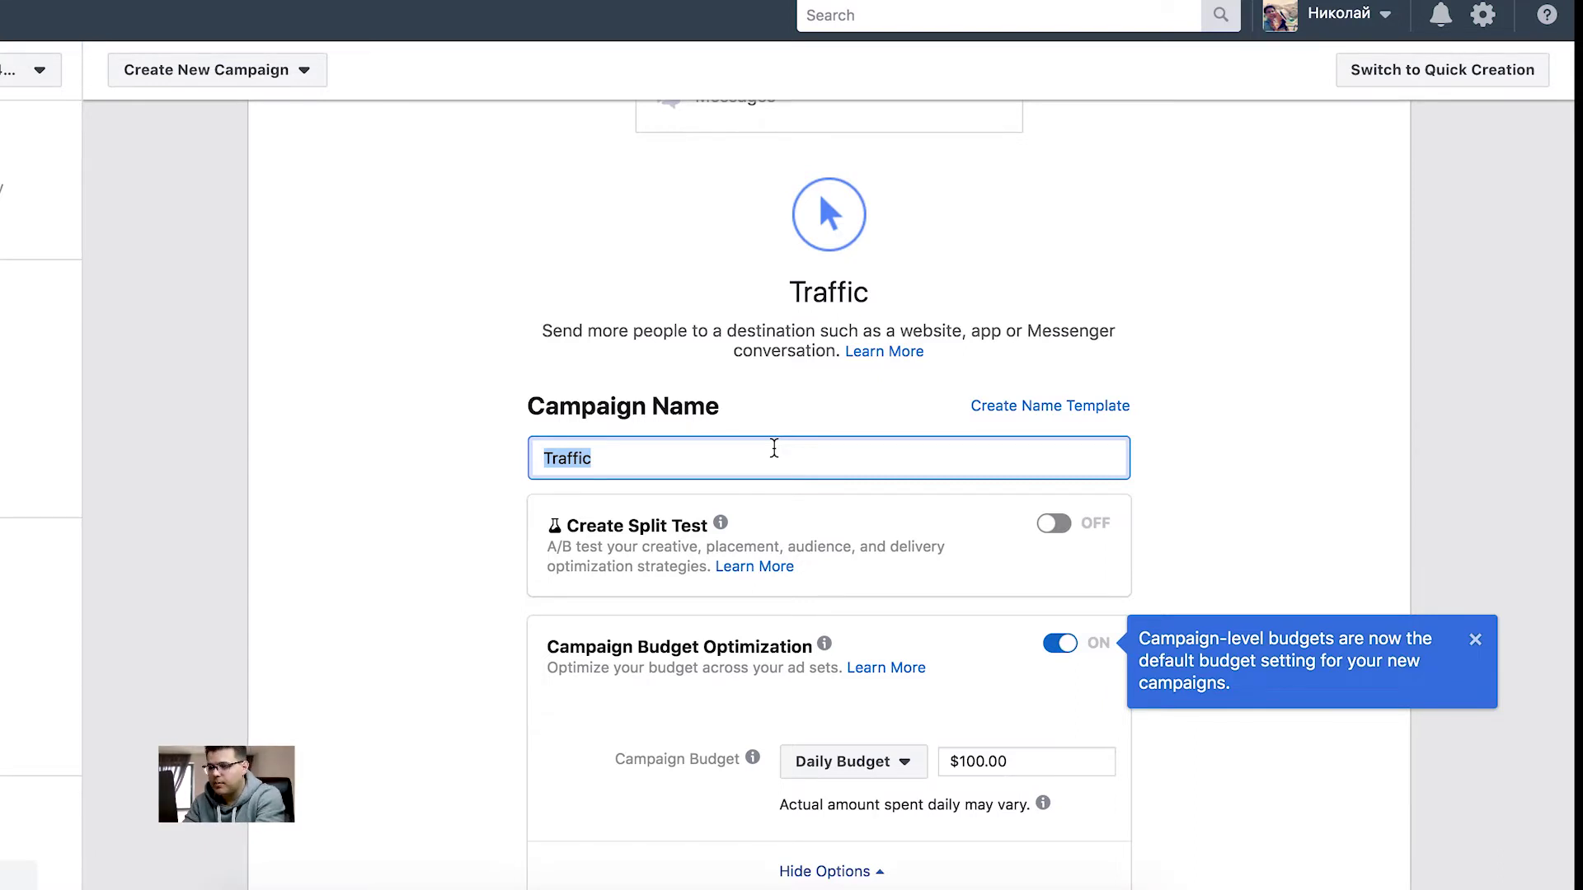
pyautogui.write('inst')
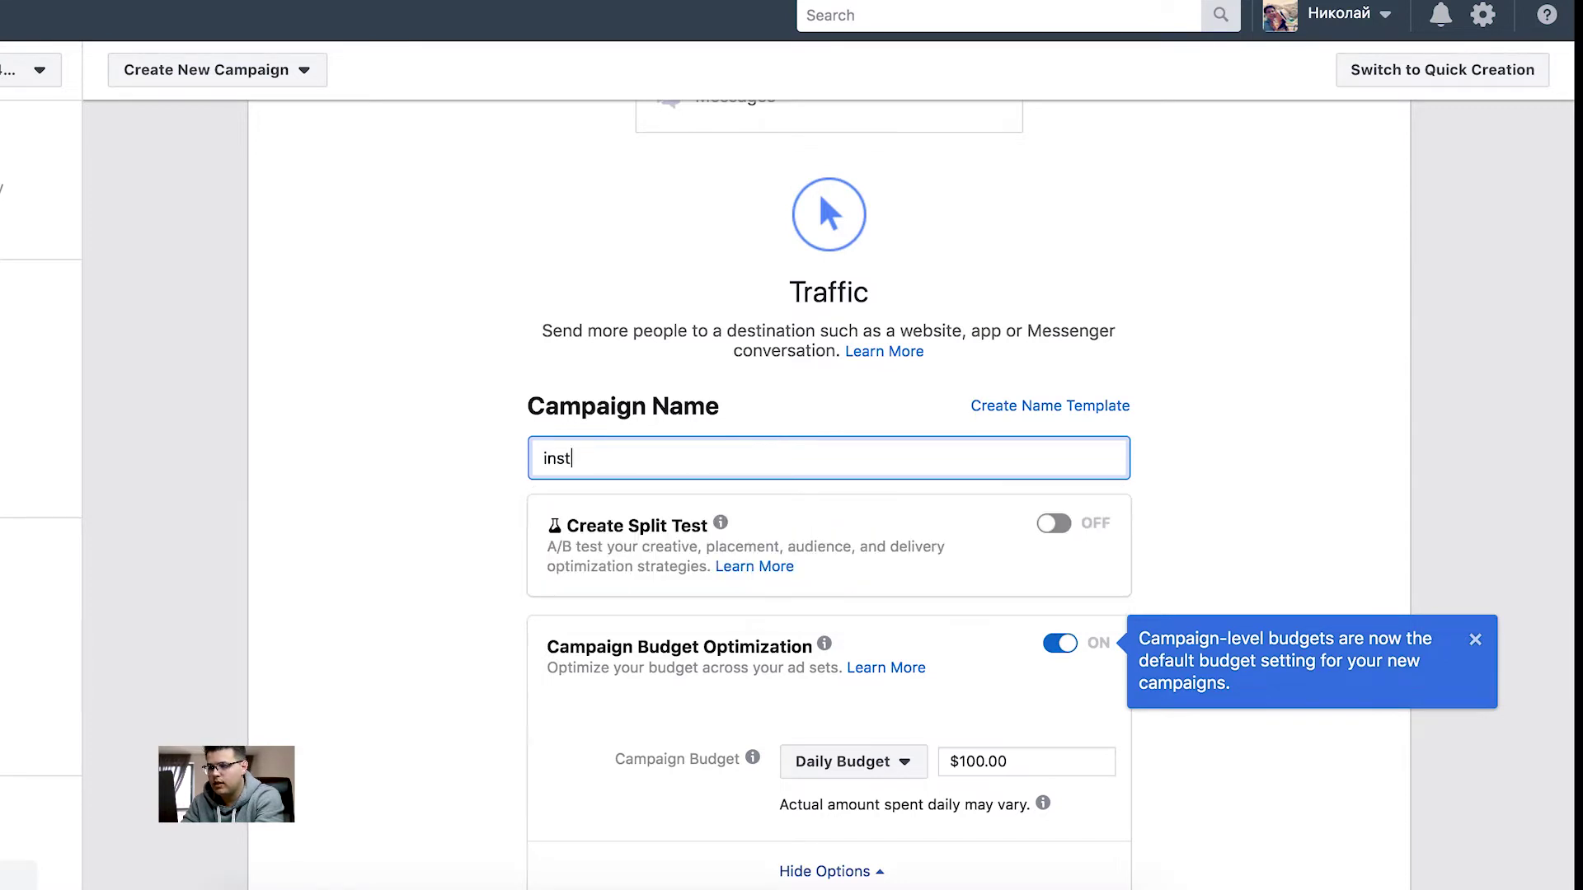
pyautogui.write('agram story ads')
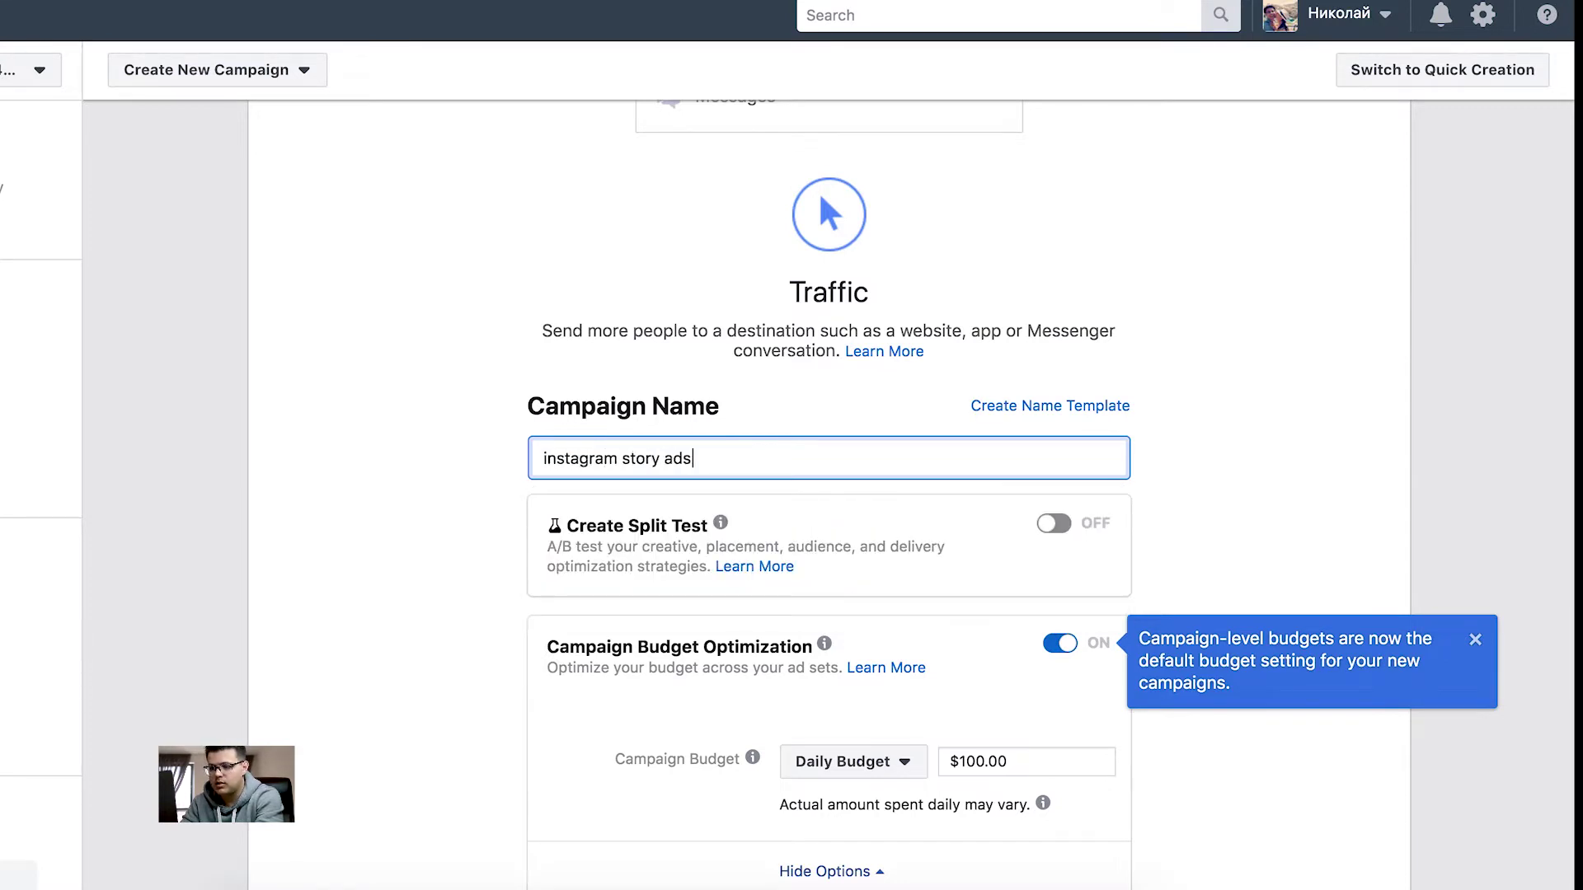
pyautogui.write(' for followers')
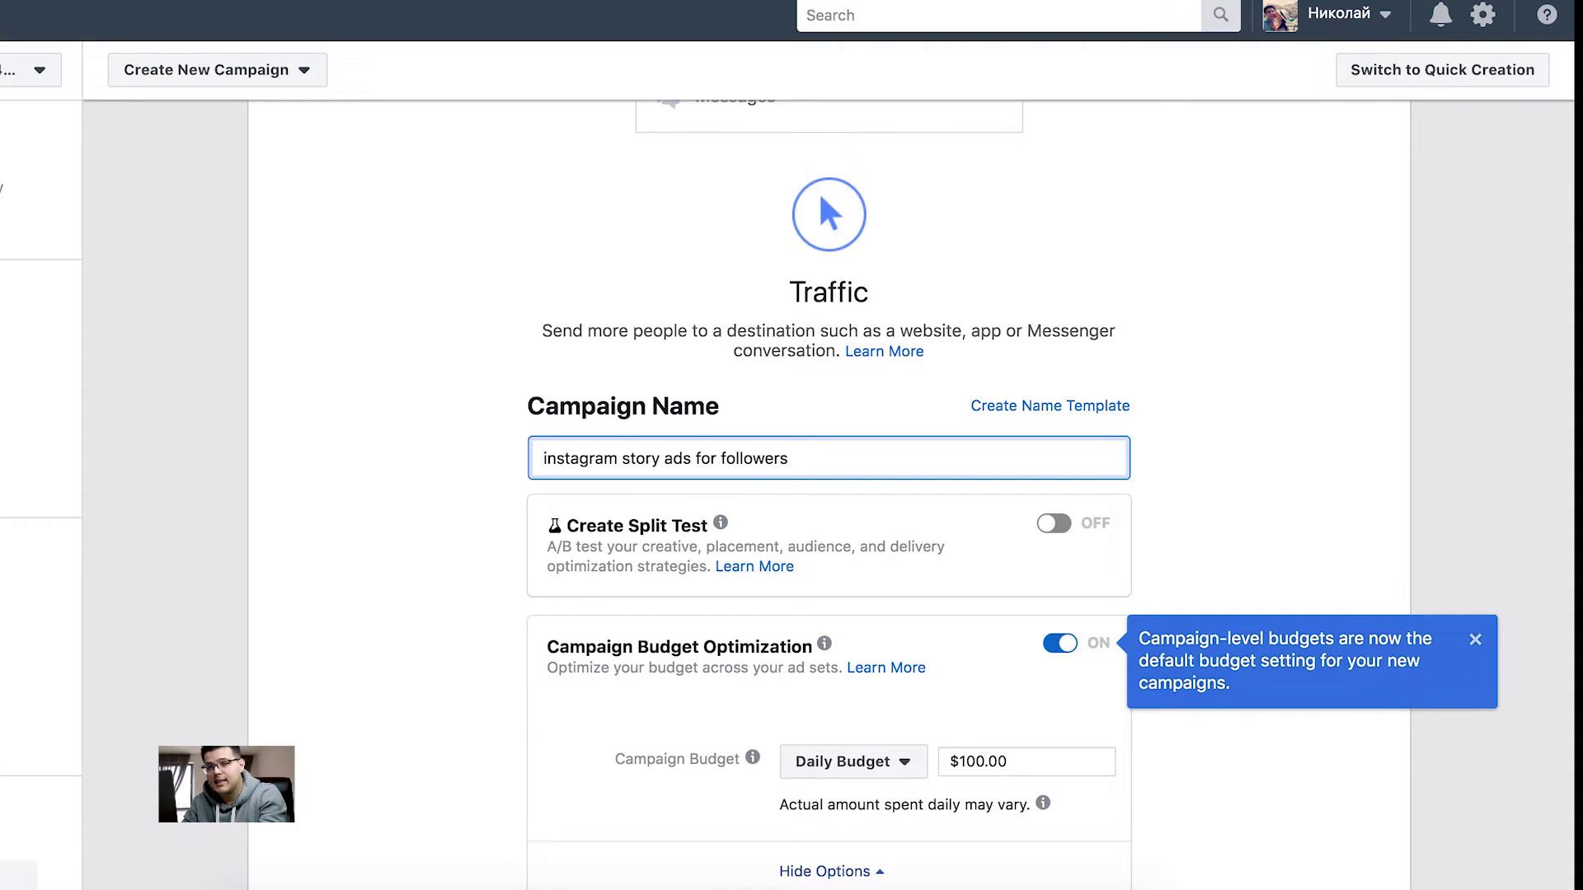
# - Set the campaign's daily budget to $5.00
pyautogui.scroll(-3, 808, 528)
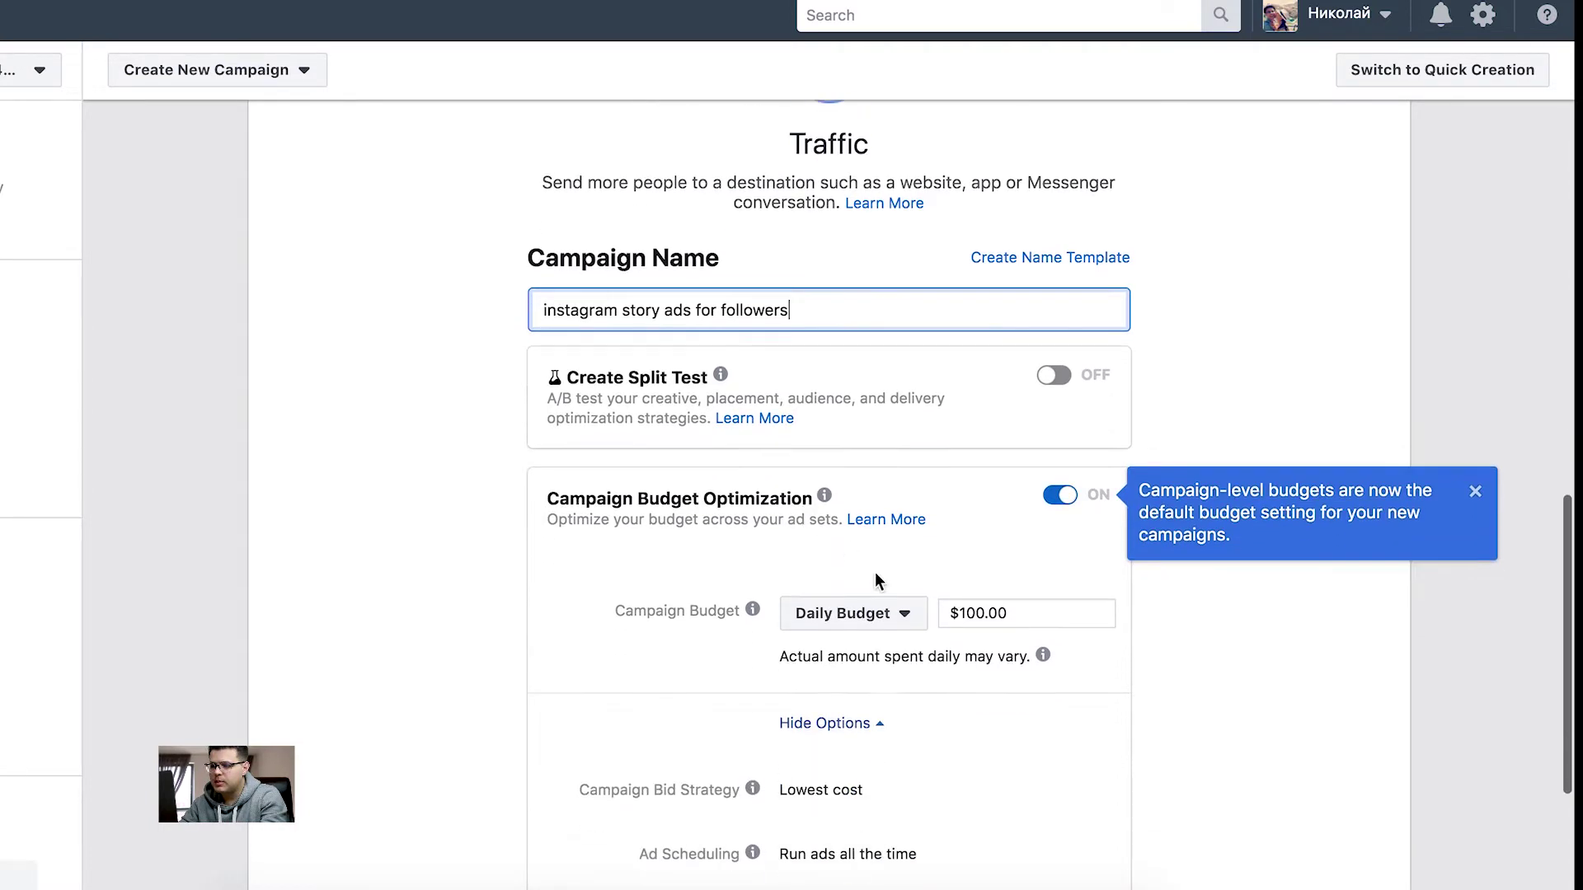
pyautogui.doubleClick(960, 610)
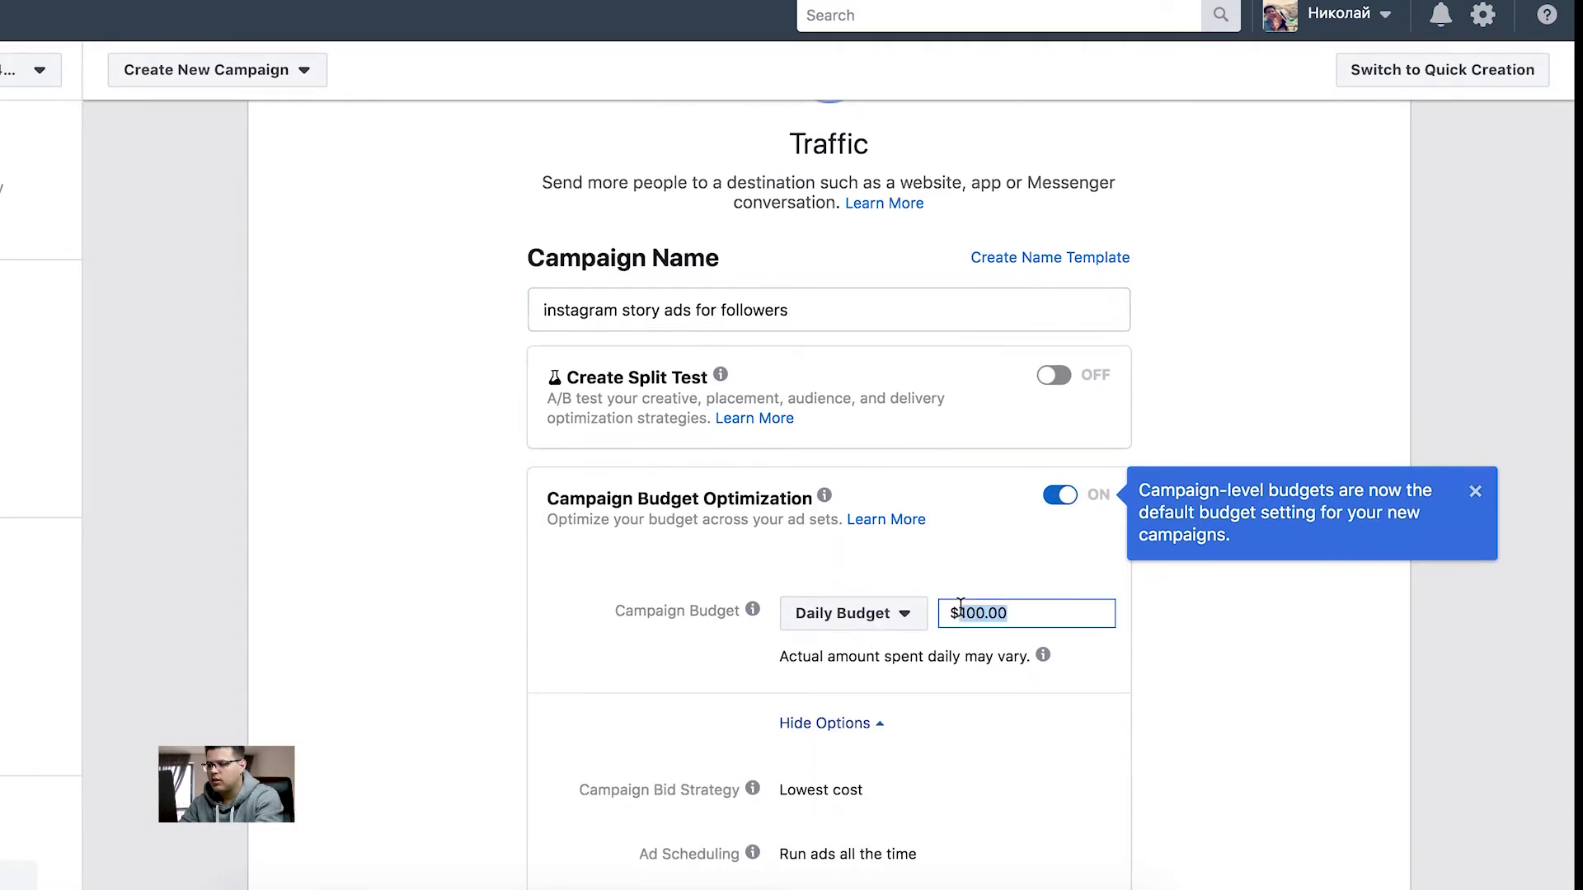
pyautogui.write('5')
pyautogui.click(1161, 616)
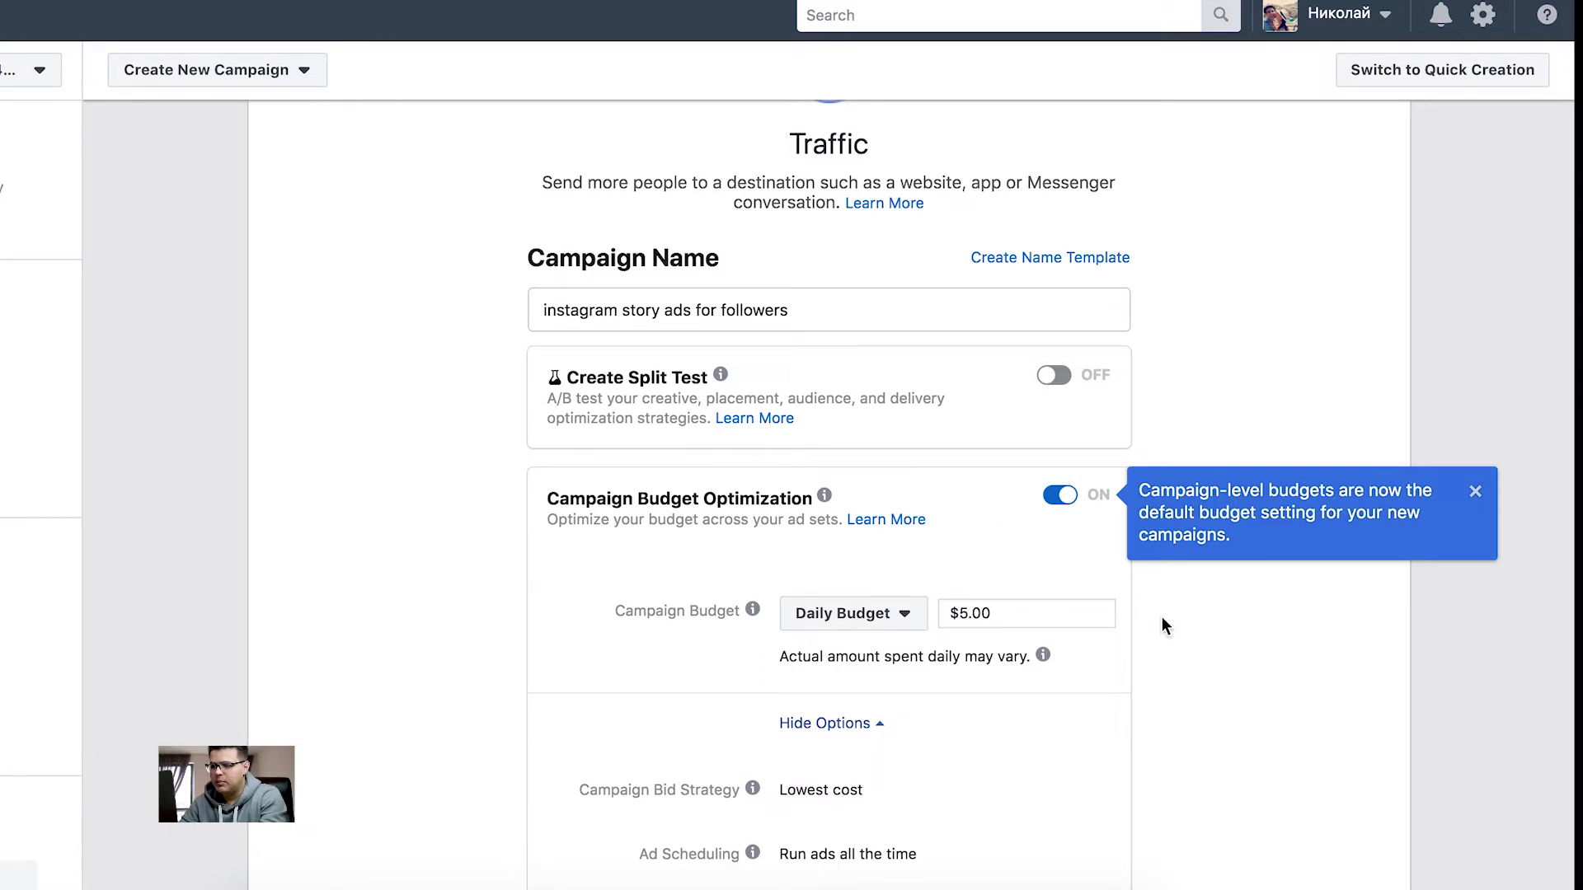
# - Examine the available campaign bid strategies, including the other options, and leave the selection as it is
pyautogui.scroll(-3, 1161, 616)
pyautogui.click(1099, 602)
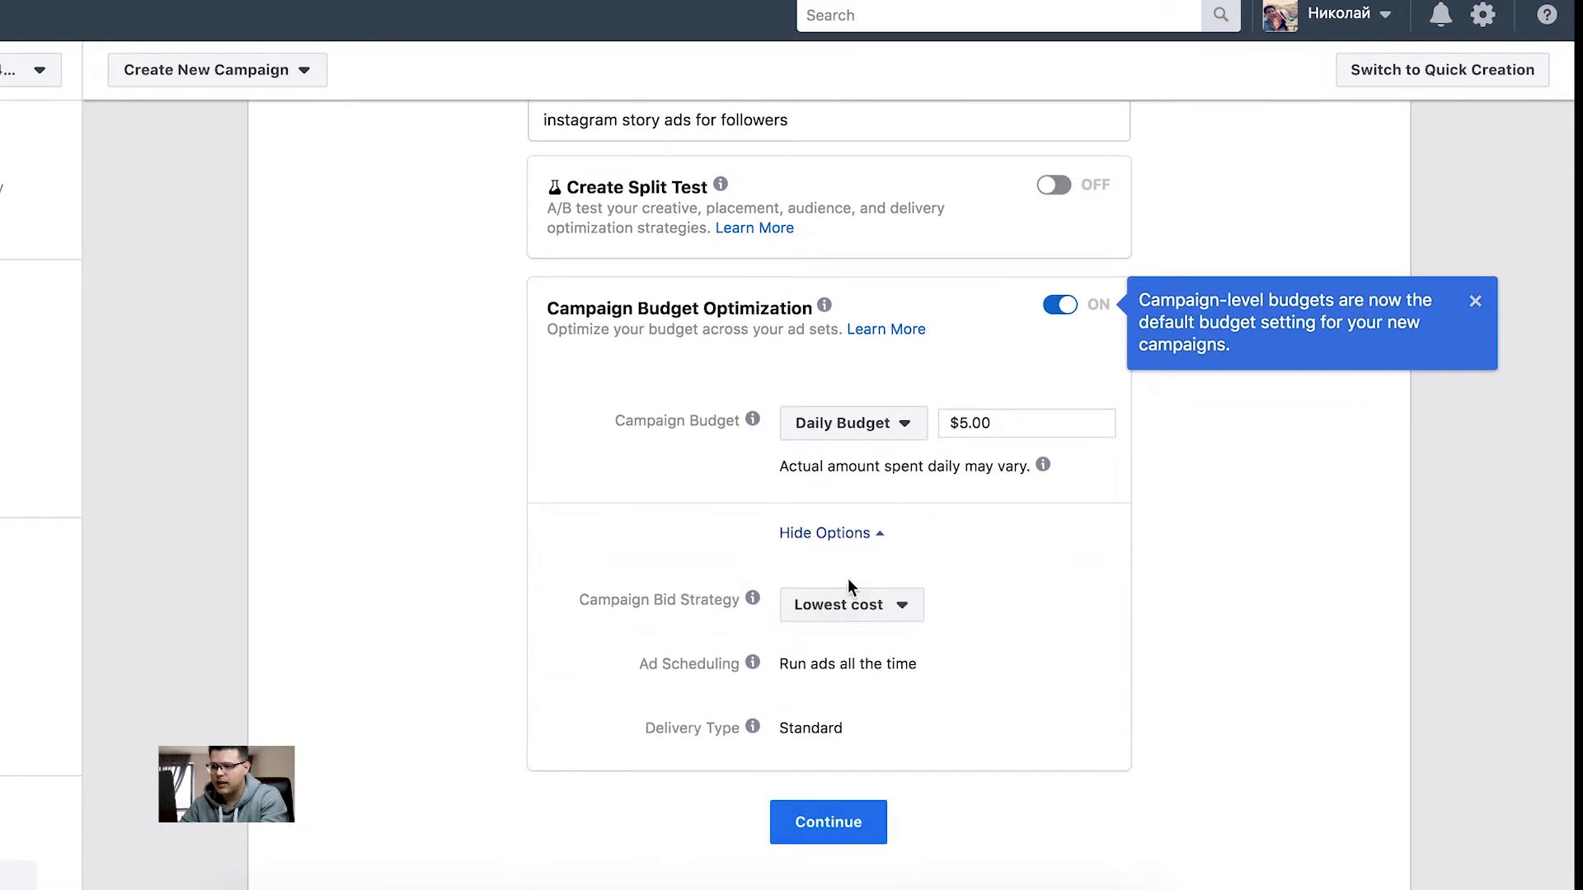
pyautogui.click(862, 618)
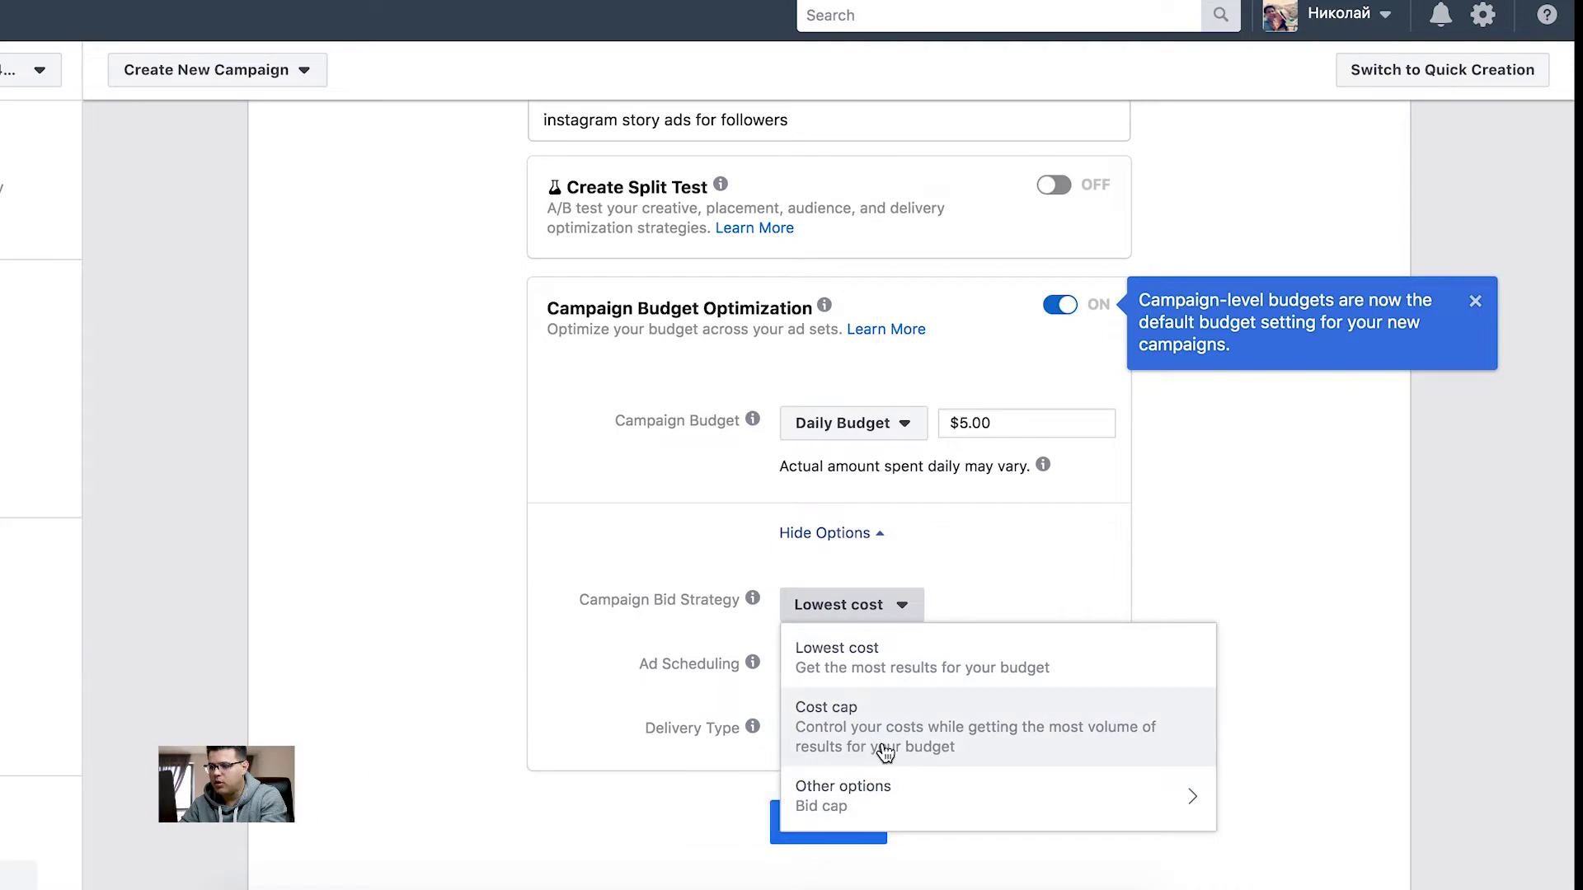
pyautogui.moveTo(914, 791)
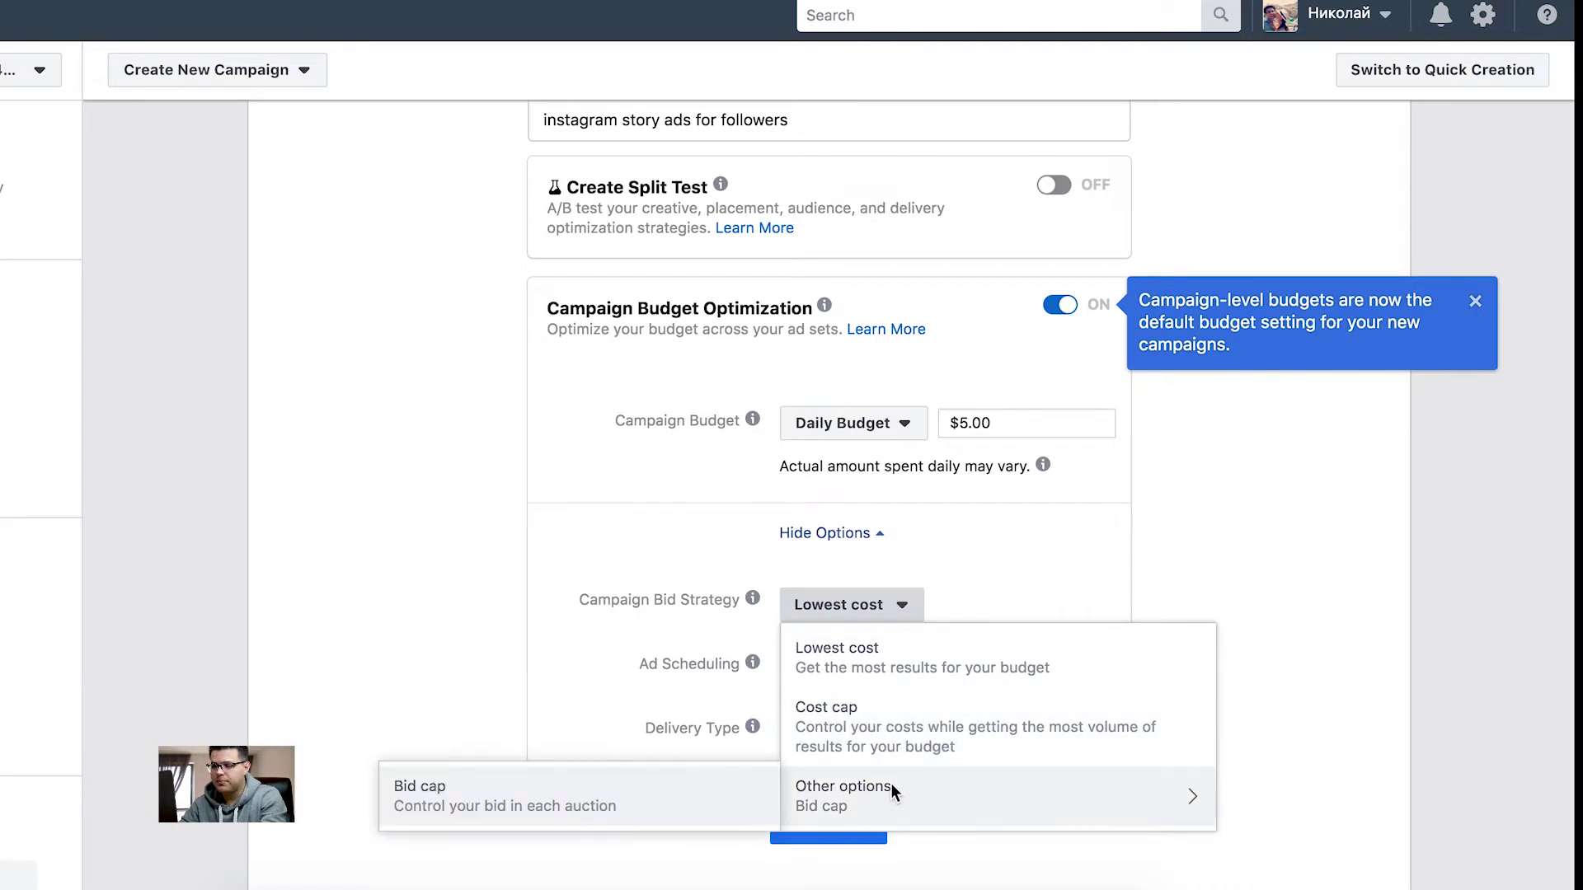
pyautogui.click(1027, 550)
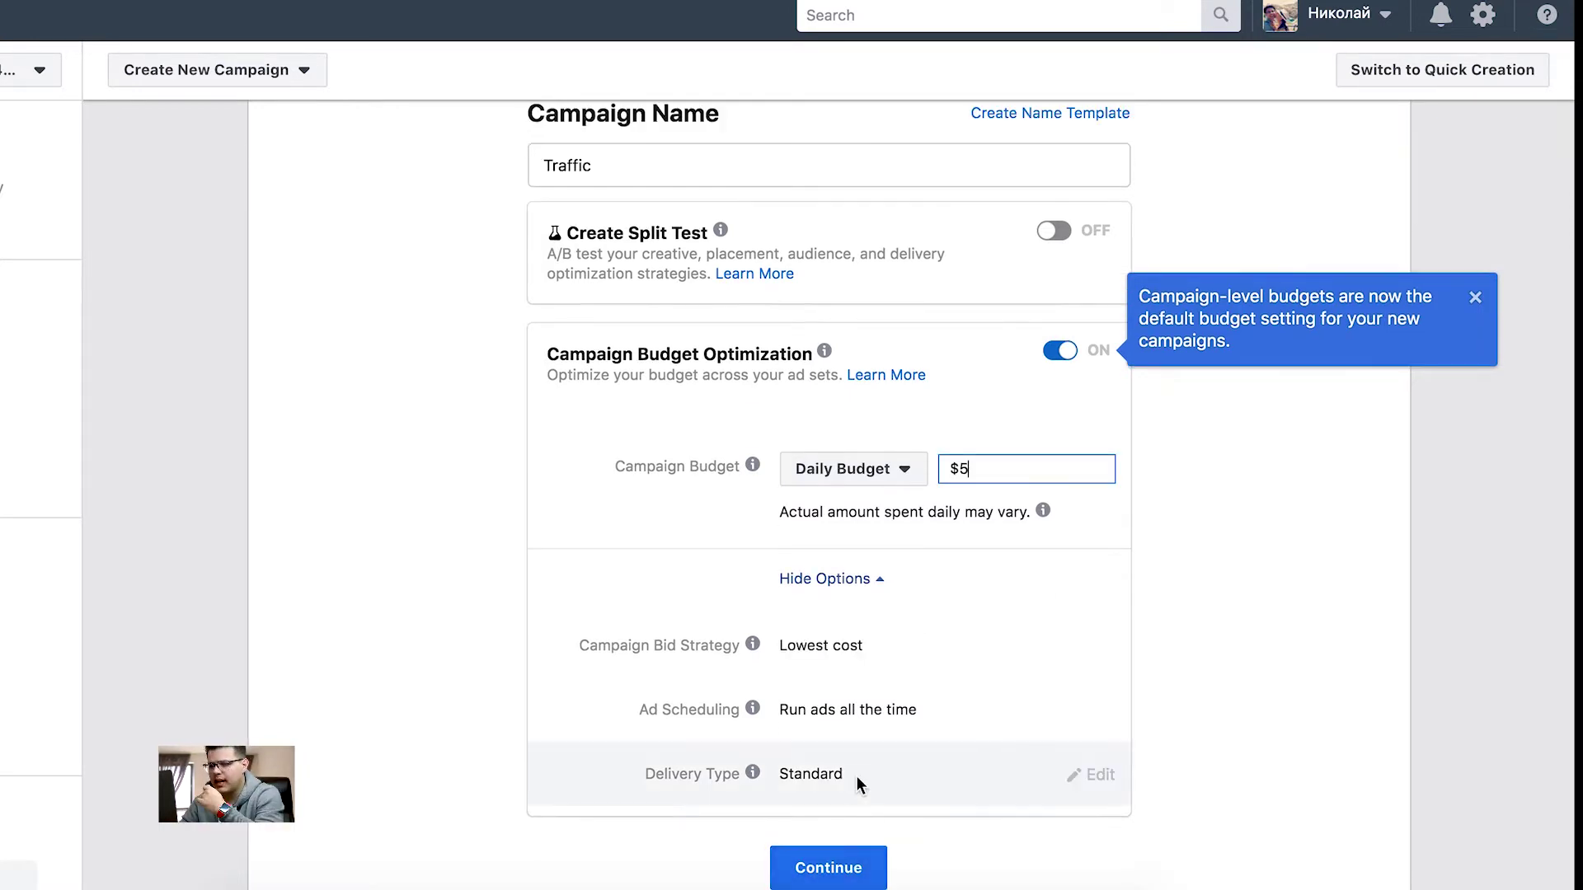
# - Continue to the ad set settings and name the ad set "worldwide, male, dogs"
pyautogui.click(868, 864)
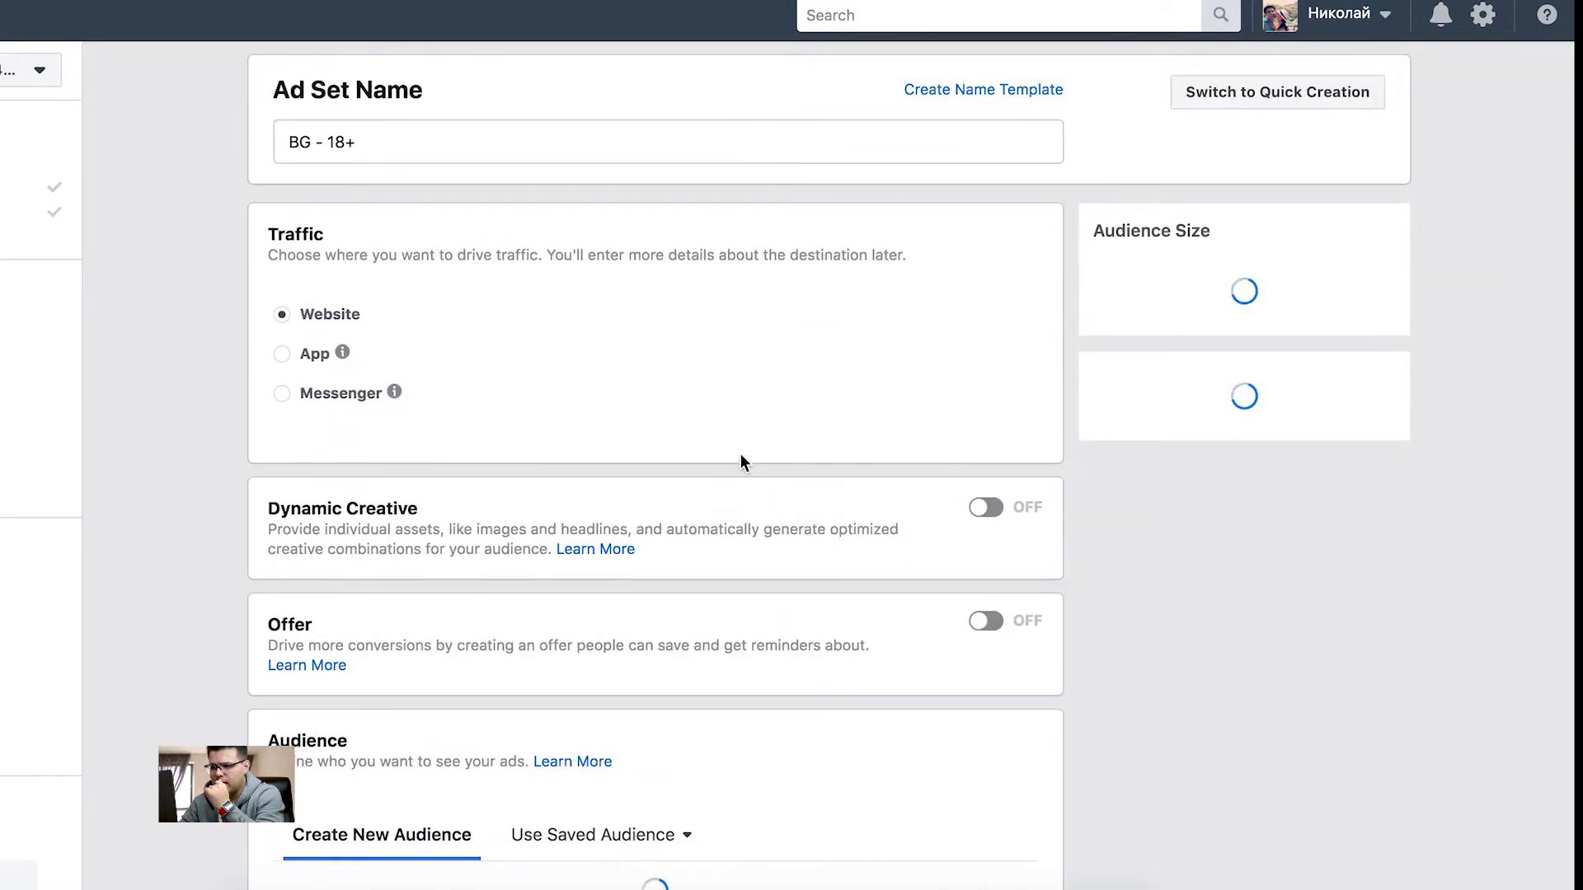
pyautogui.tripleClick(455, 119)
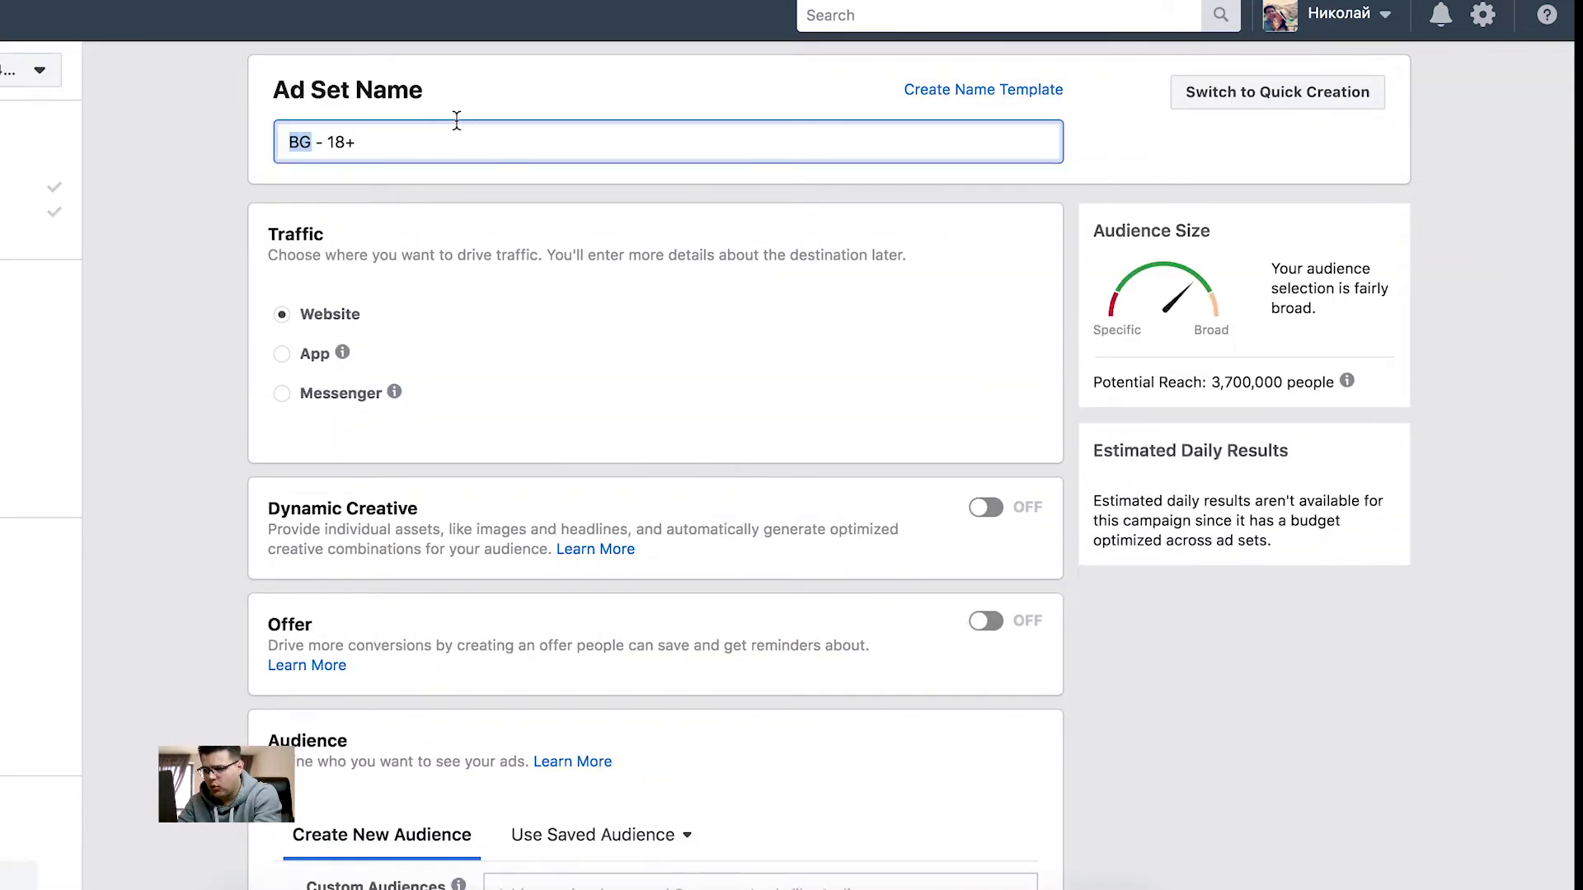
pyautogui.write('world,')
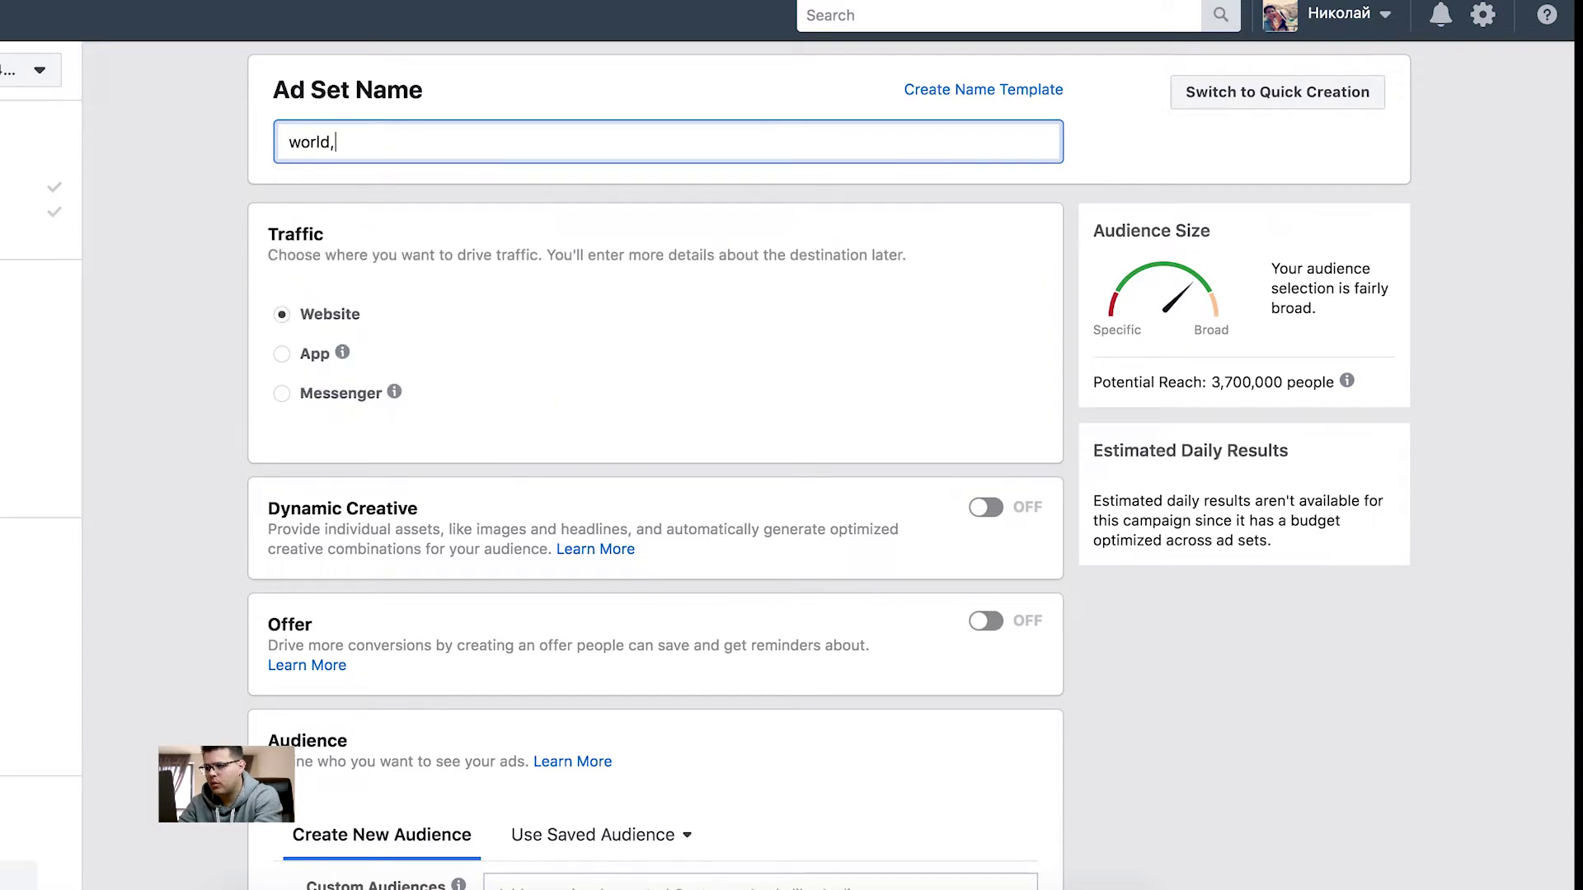
pyautogui.press('BackSpace')
pyautogui.write('w')
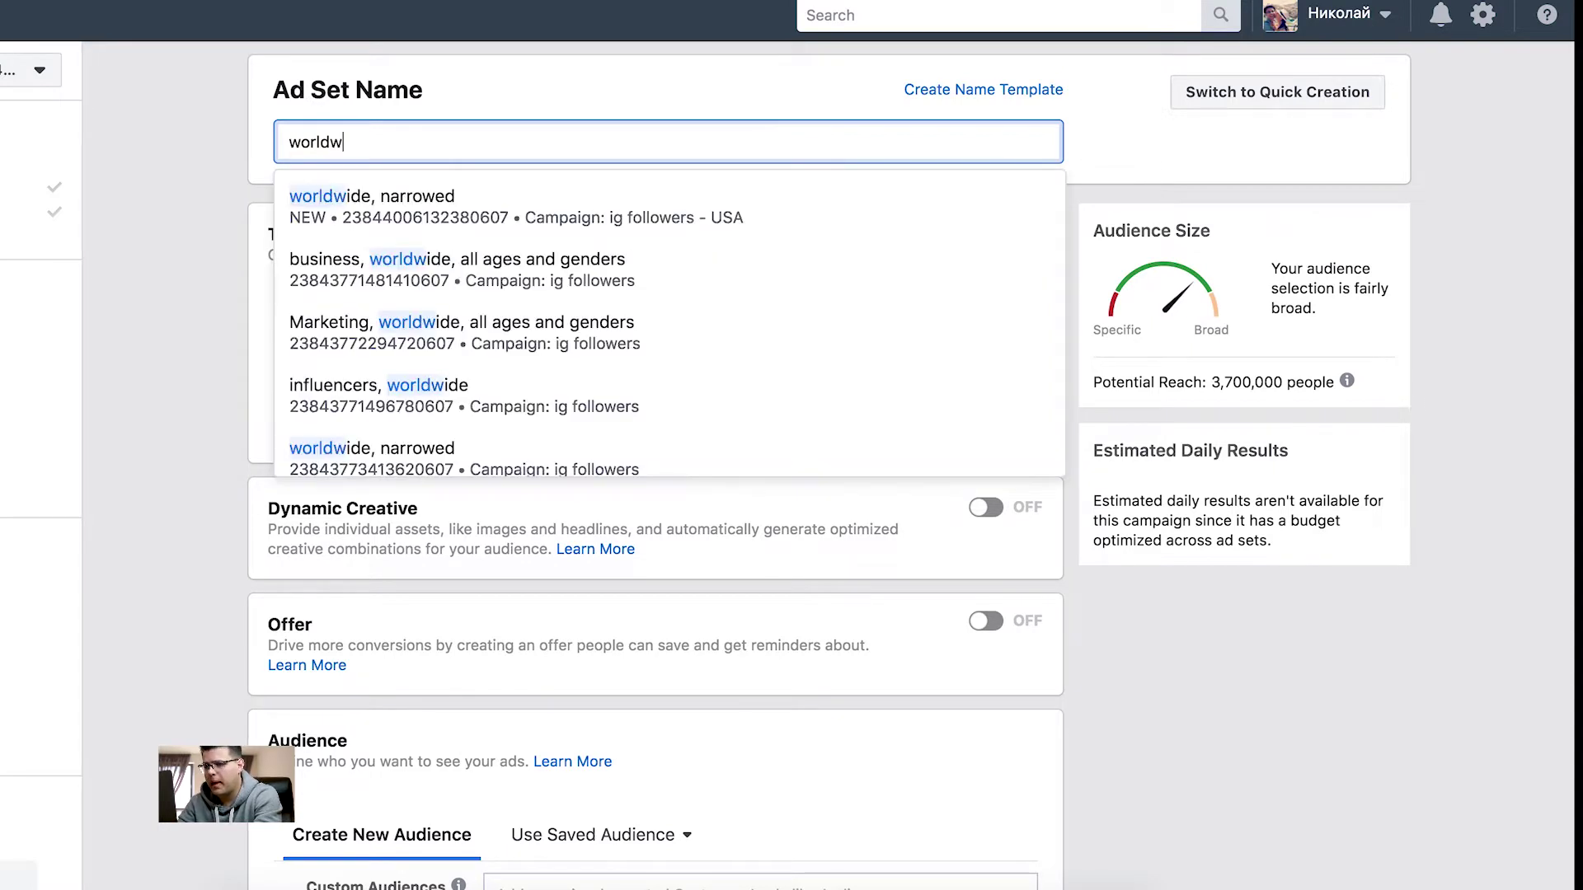
pyautogui.write('ide, male,')
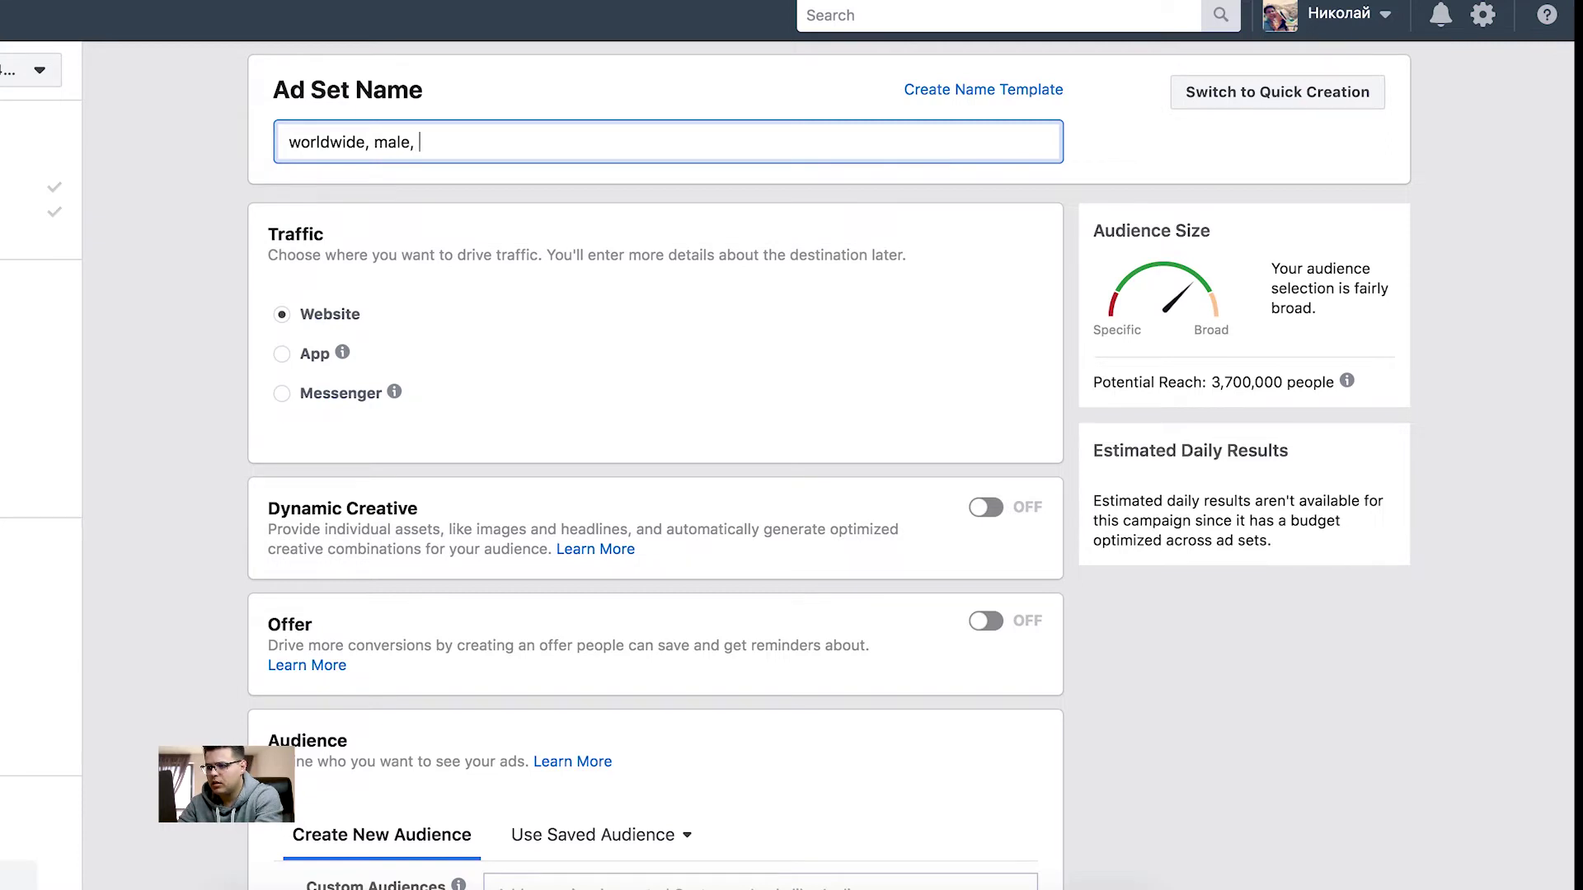
pyautogui.write(' dogs,')
pyautogui.press('BackSpace')
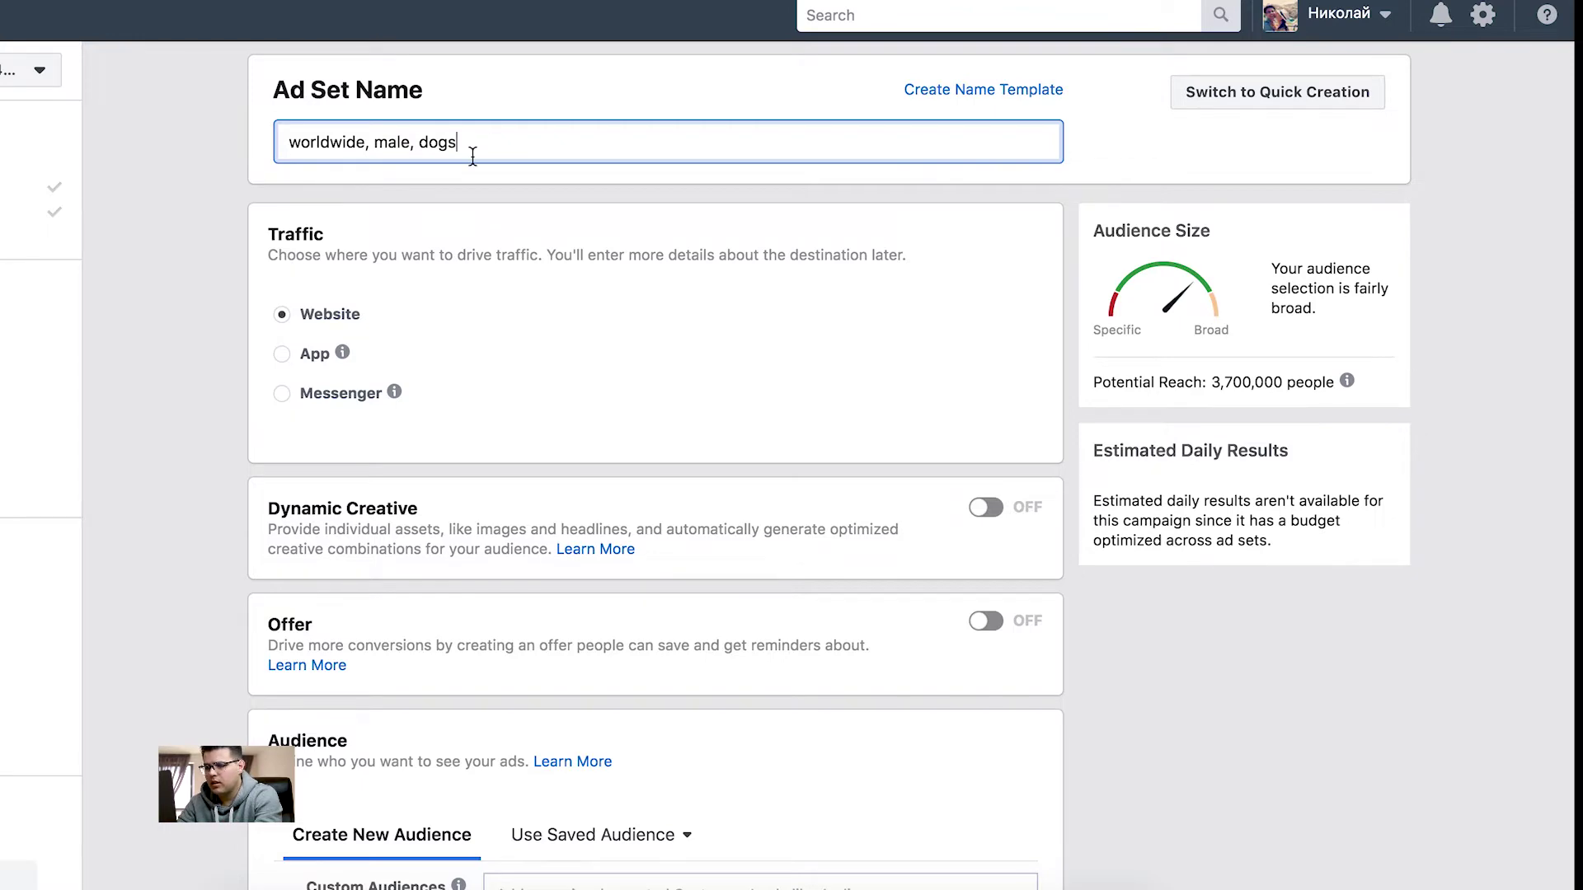
# - Replace Bulgaria with the Worldwide region as the audience's target location
pyautogui.scroll(-5, 478, 216)
pyautogui.scroll(3, 470, 216)
pyautogui.scroll(1, 468, 214)
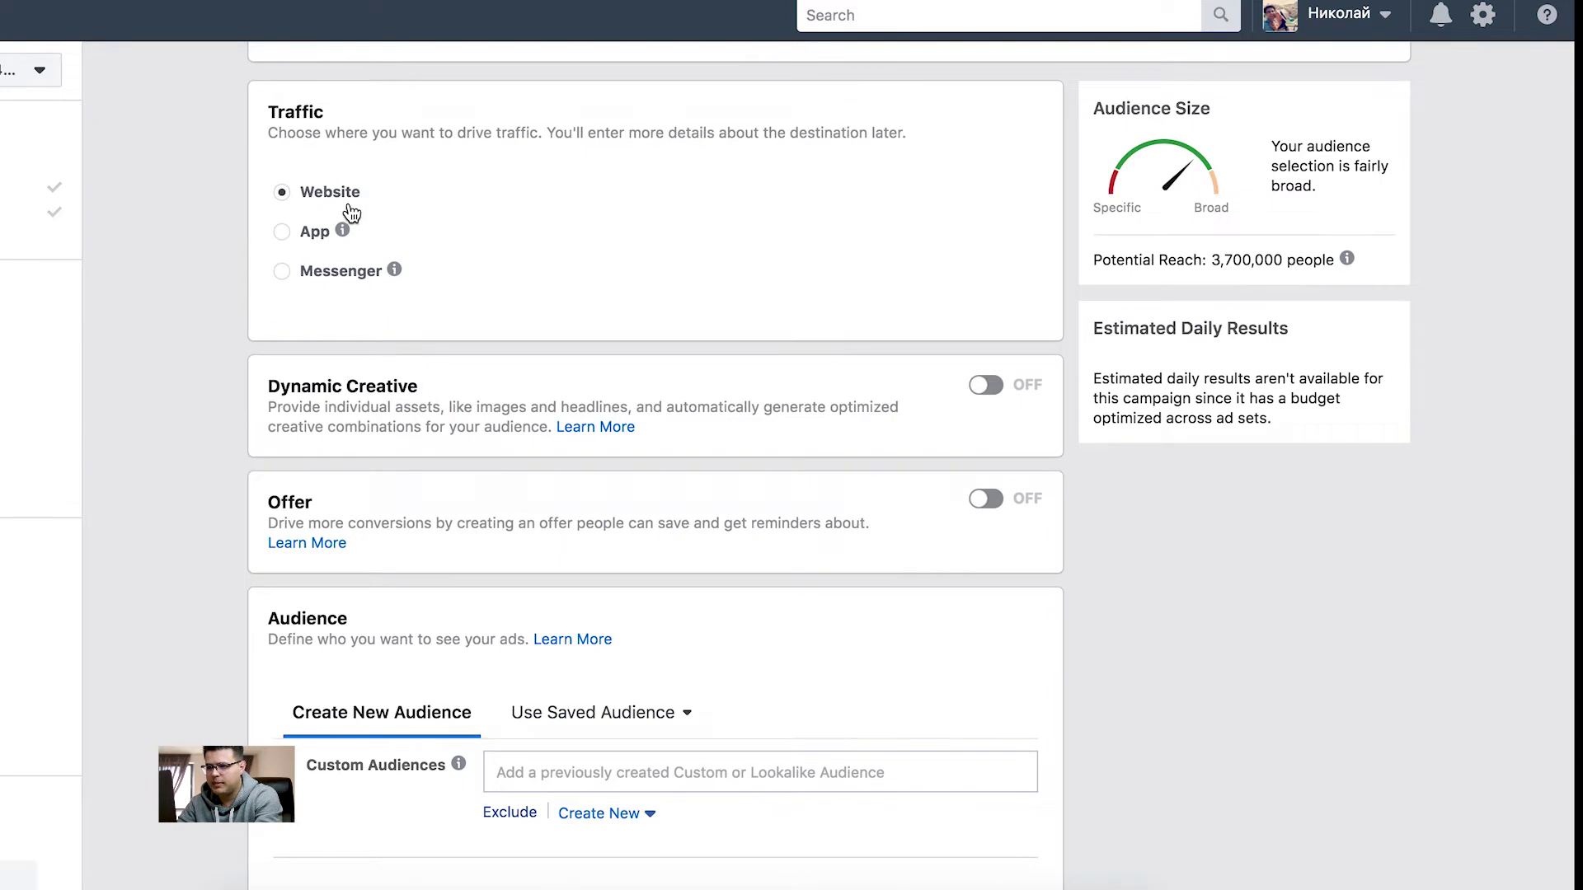
pyautogui.scroll(-3, 364, 153)
pyautogui.scroll(-5, 643, 495)
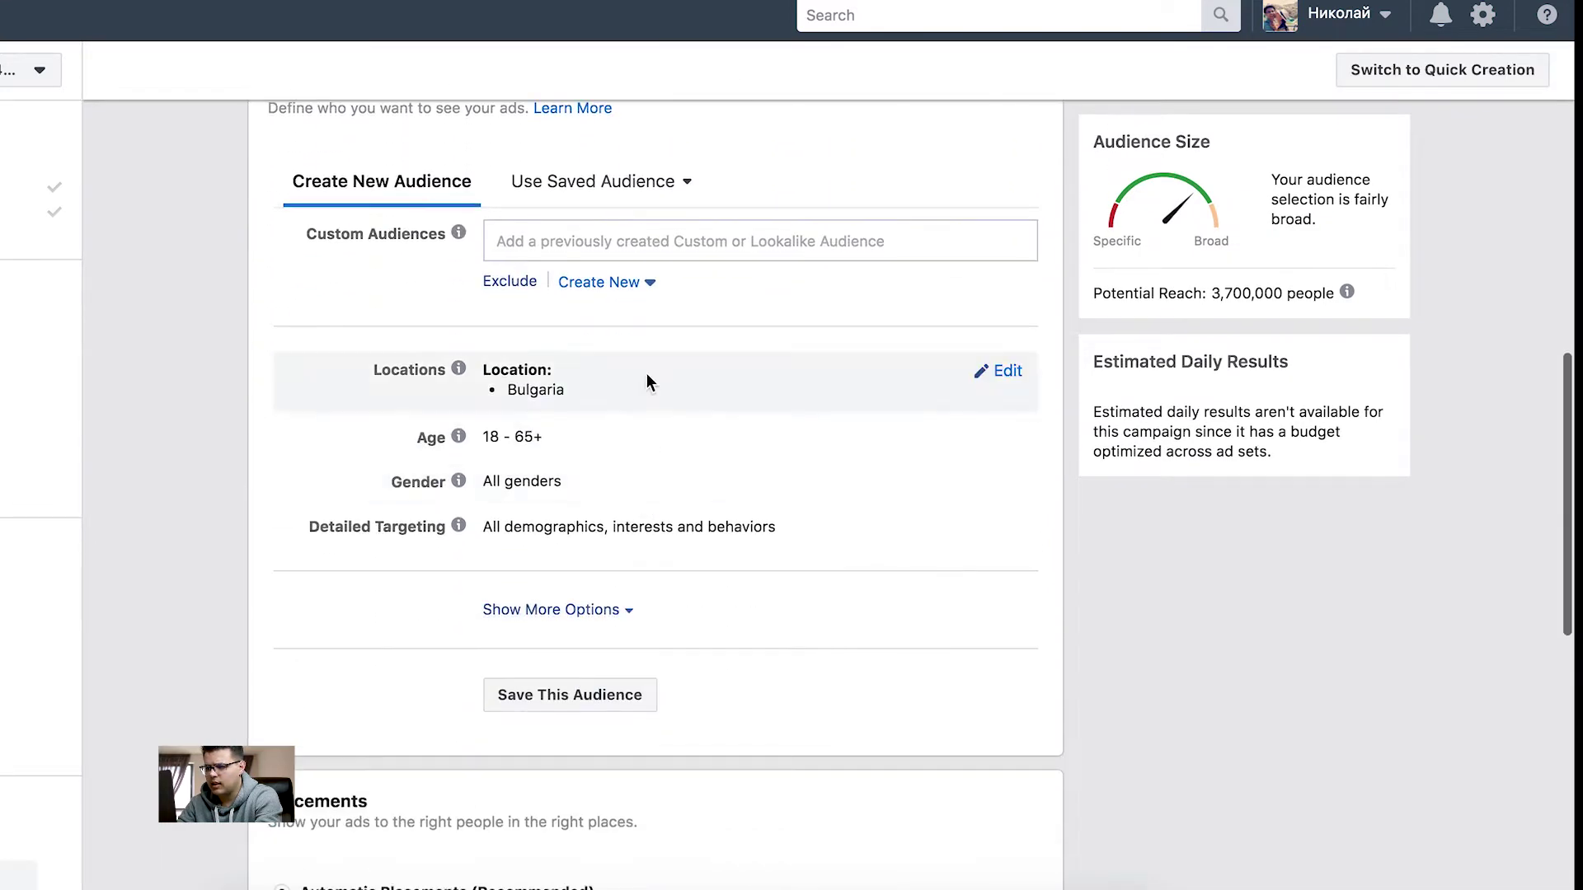
pyautogui.click(997, 371)
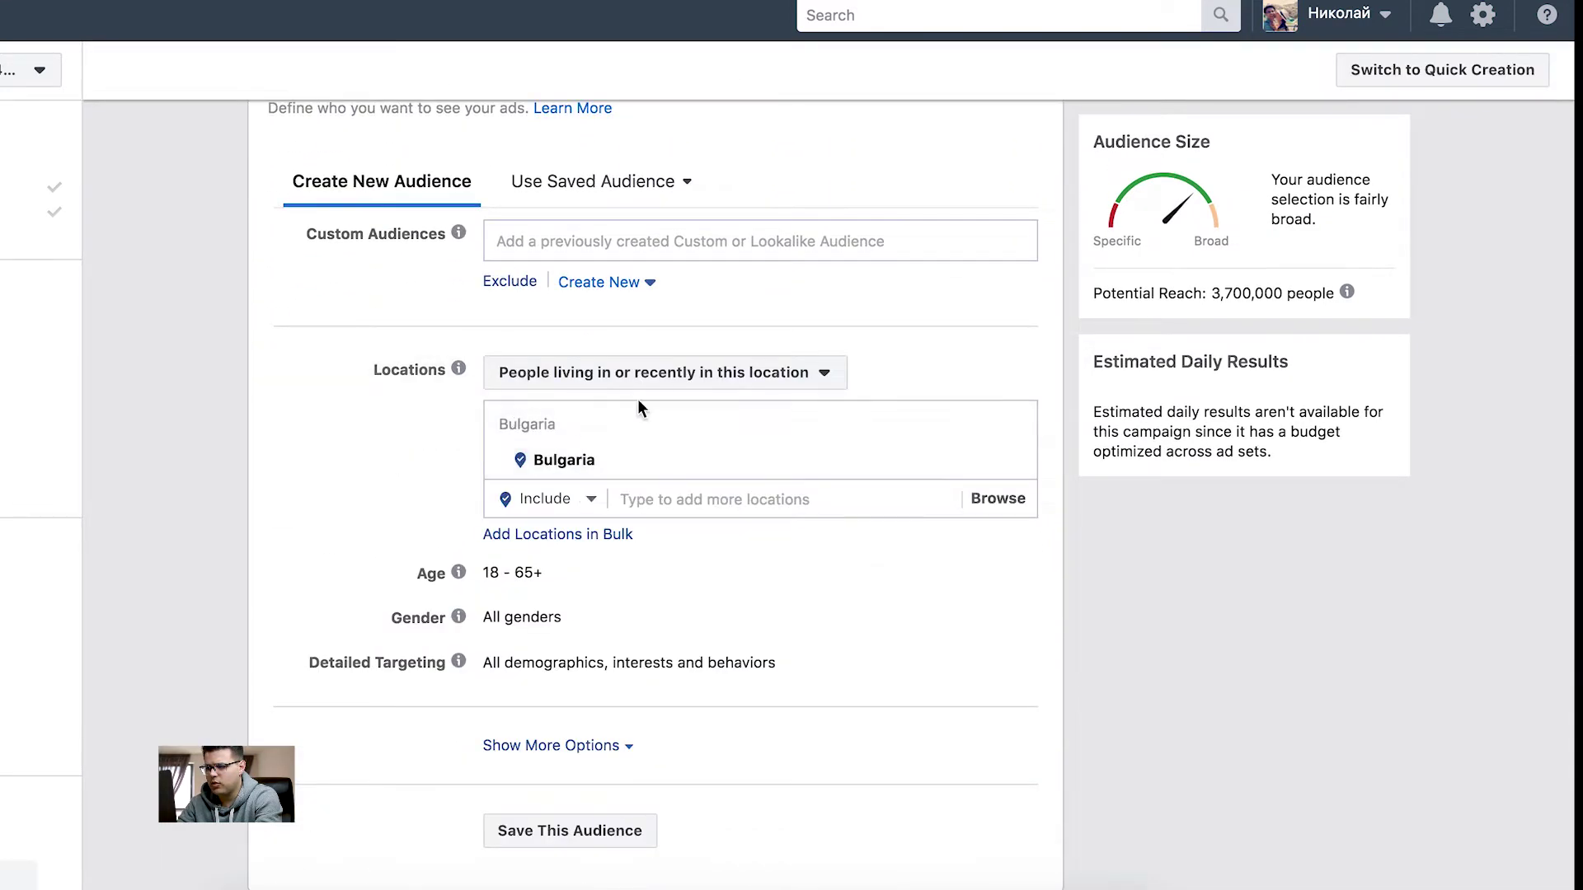
pyautogui.moveTo(1007, 575)
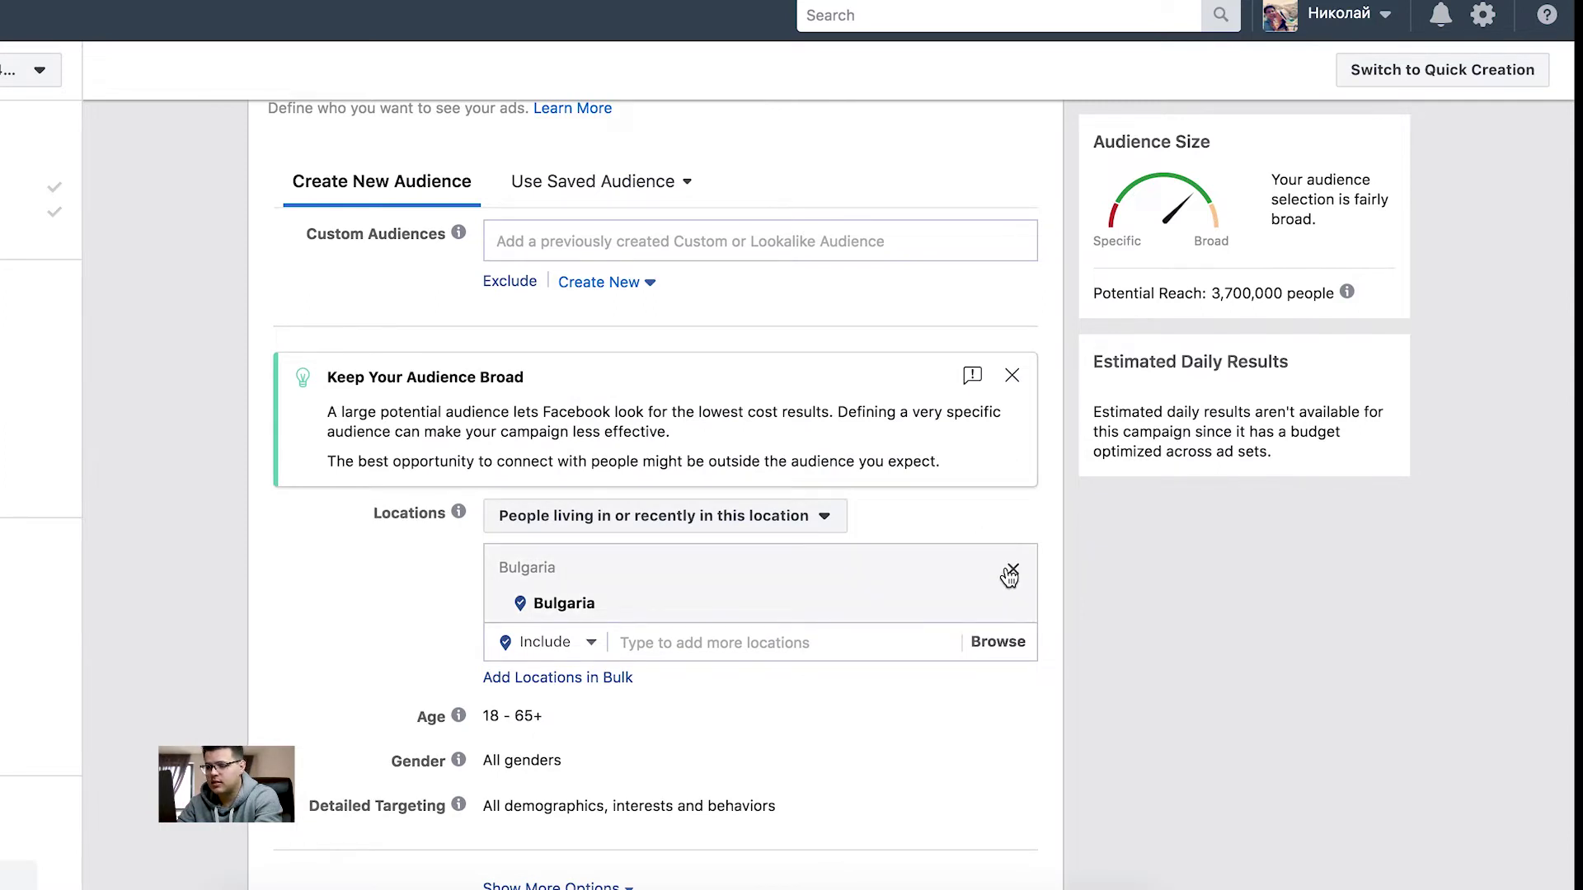
pyautogui.click(1009, 575)
pyautogui.click(721, 684)
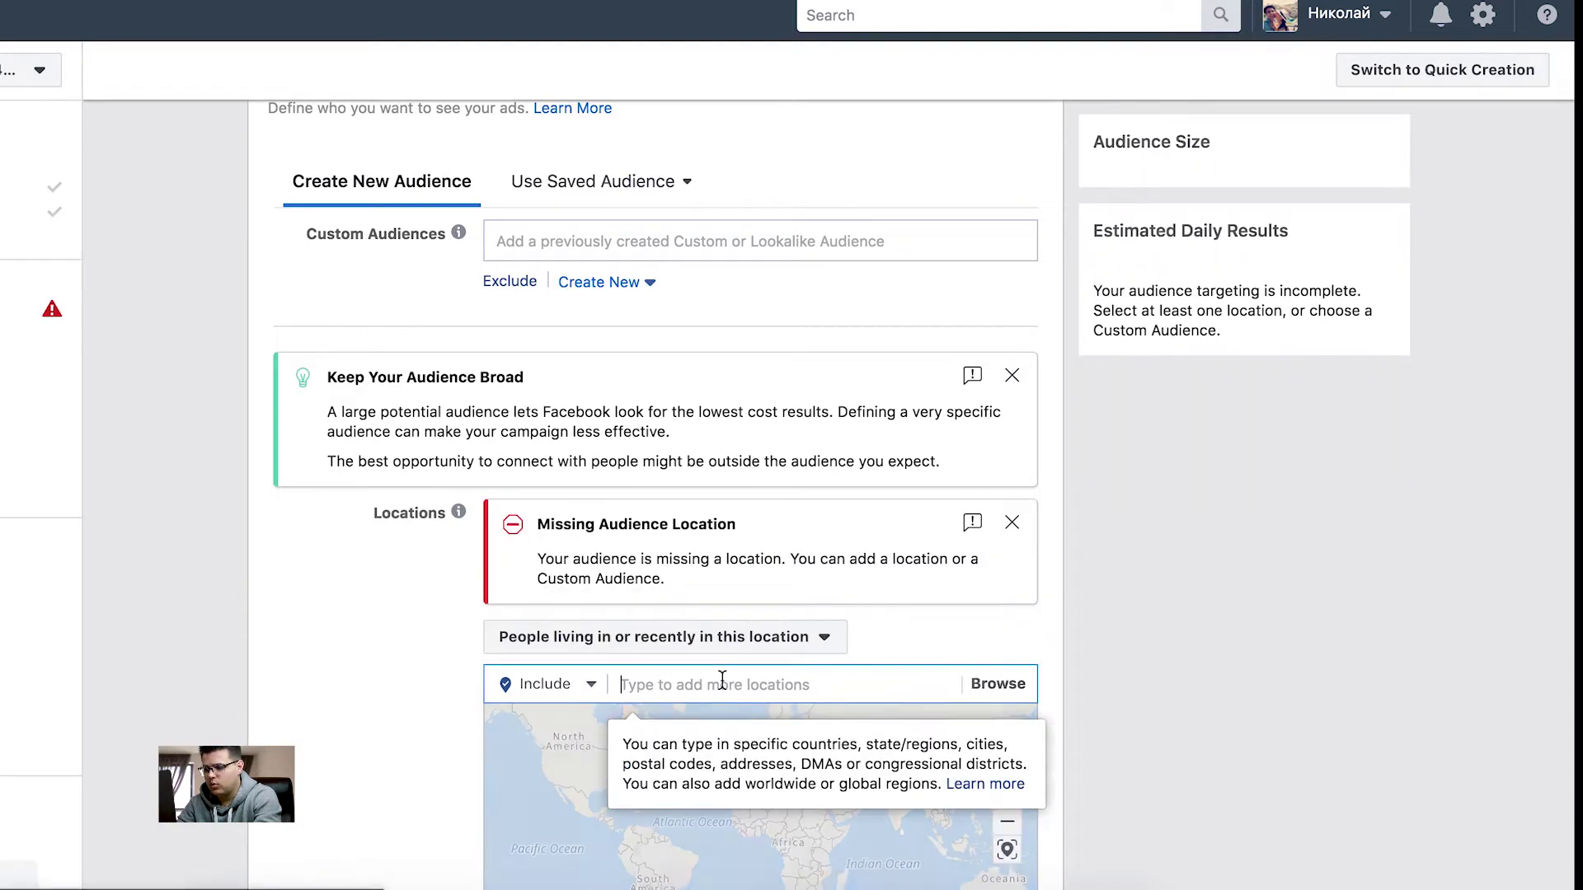
pyautogui.write('worldwide')
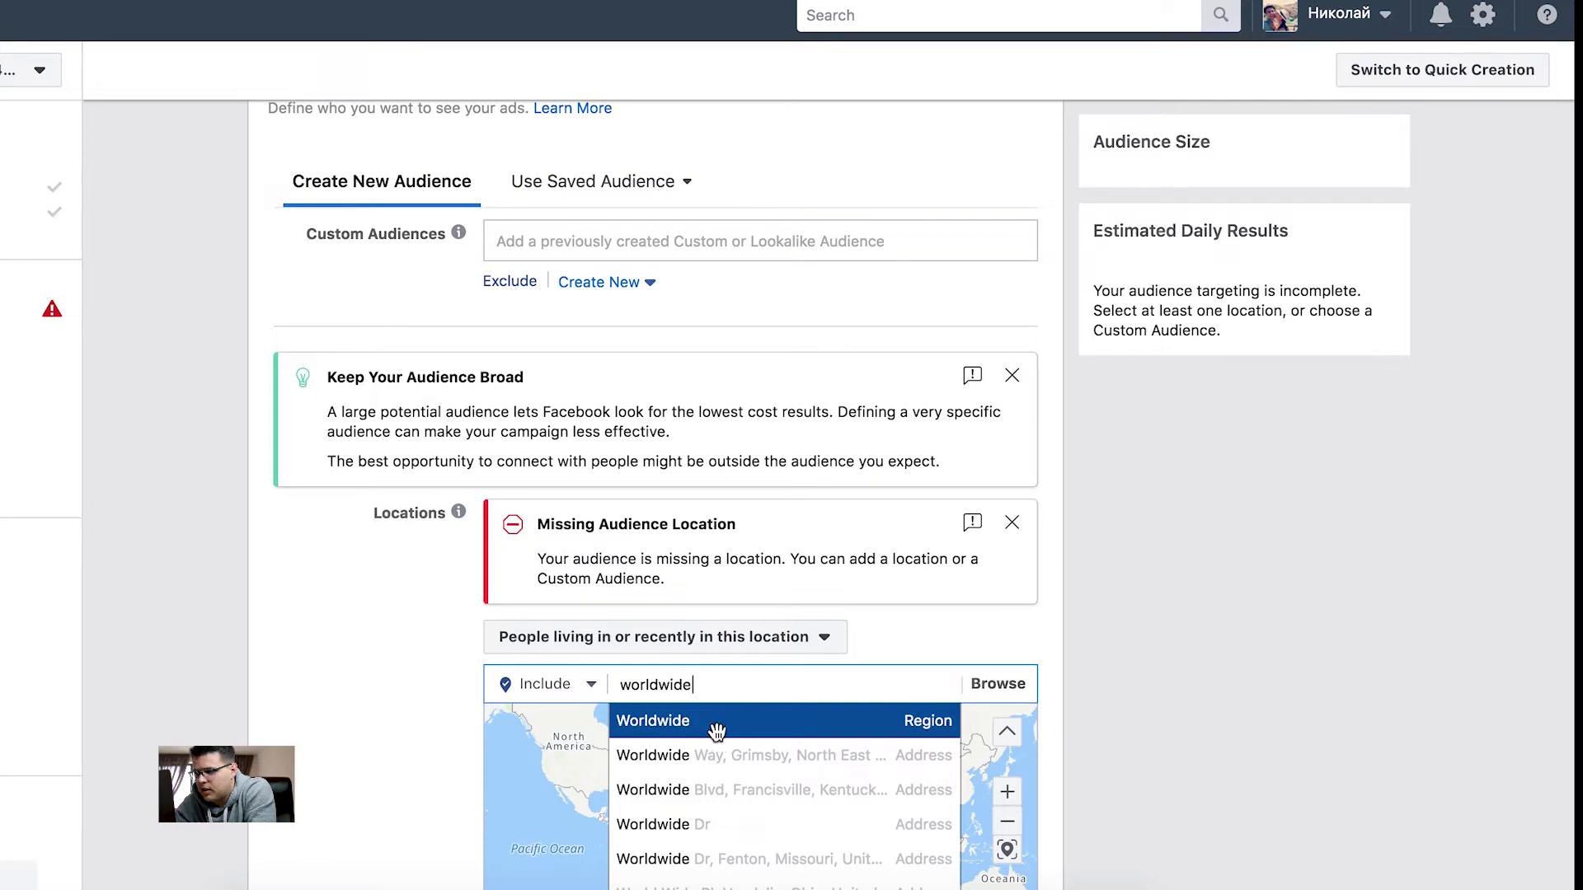
pyautogui.click(718, 742)
# - Lower the audience's minimum age to 13
pyautogui.scroll(-4, 389, 754)
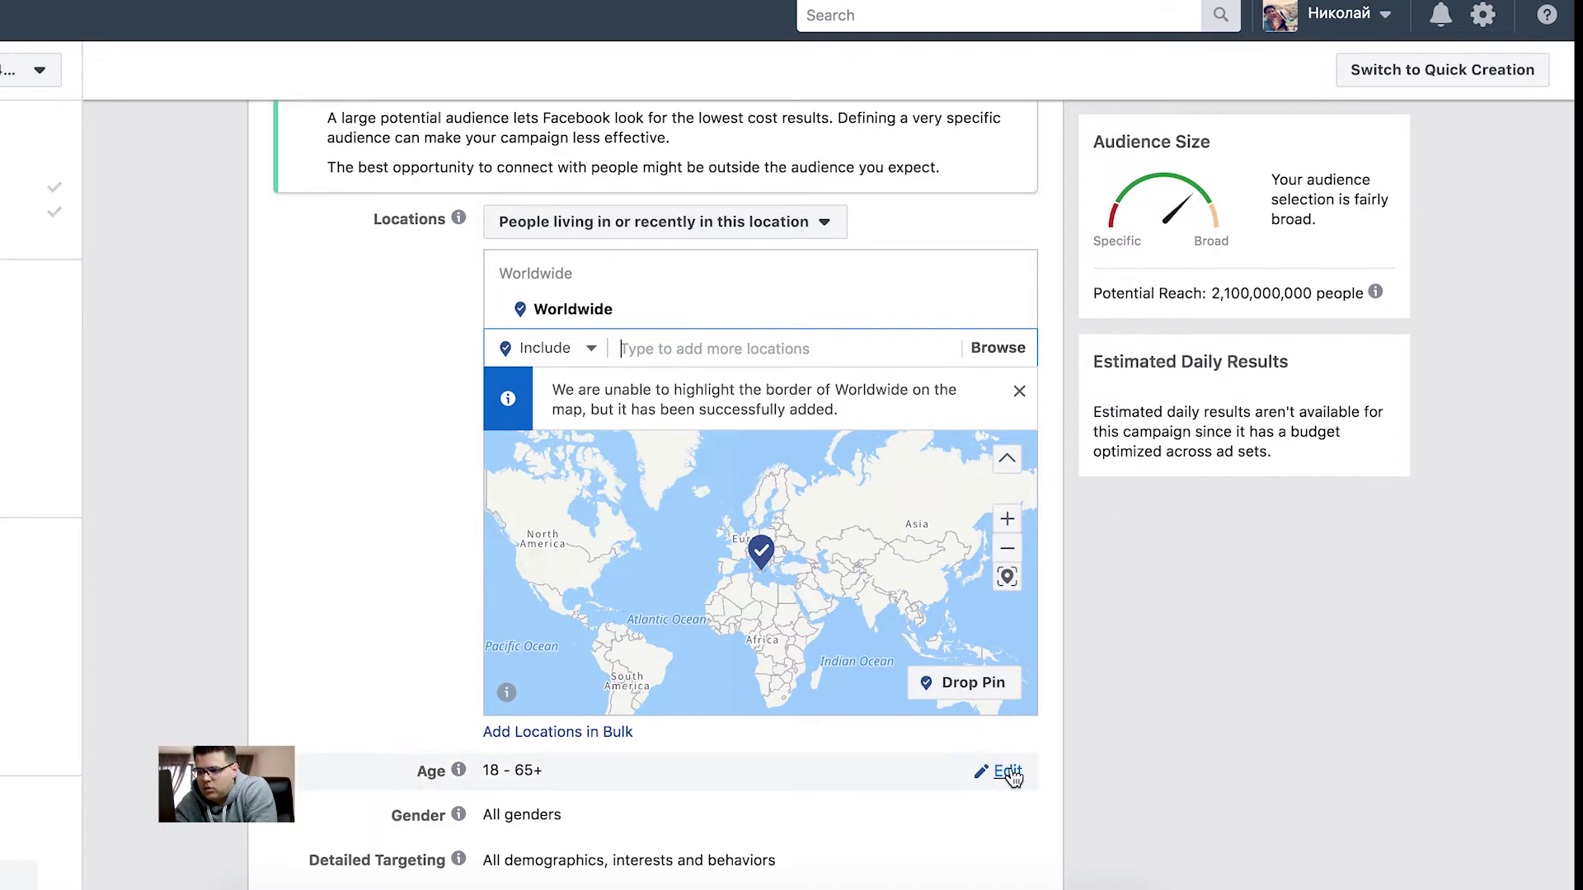
pyautogui.scroll(-2, 1011, 770)
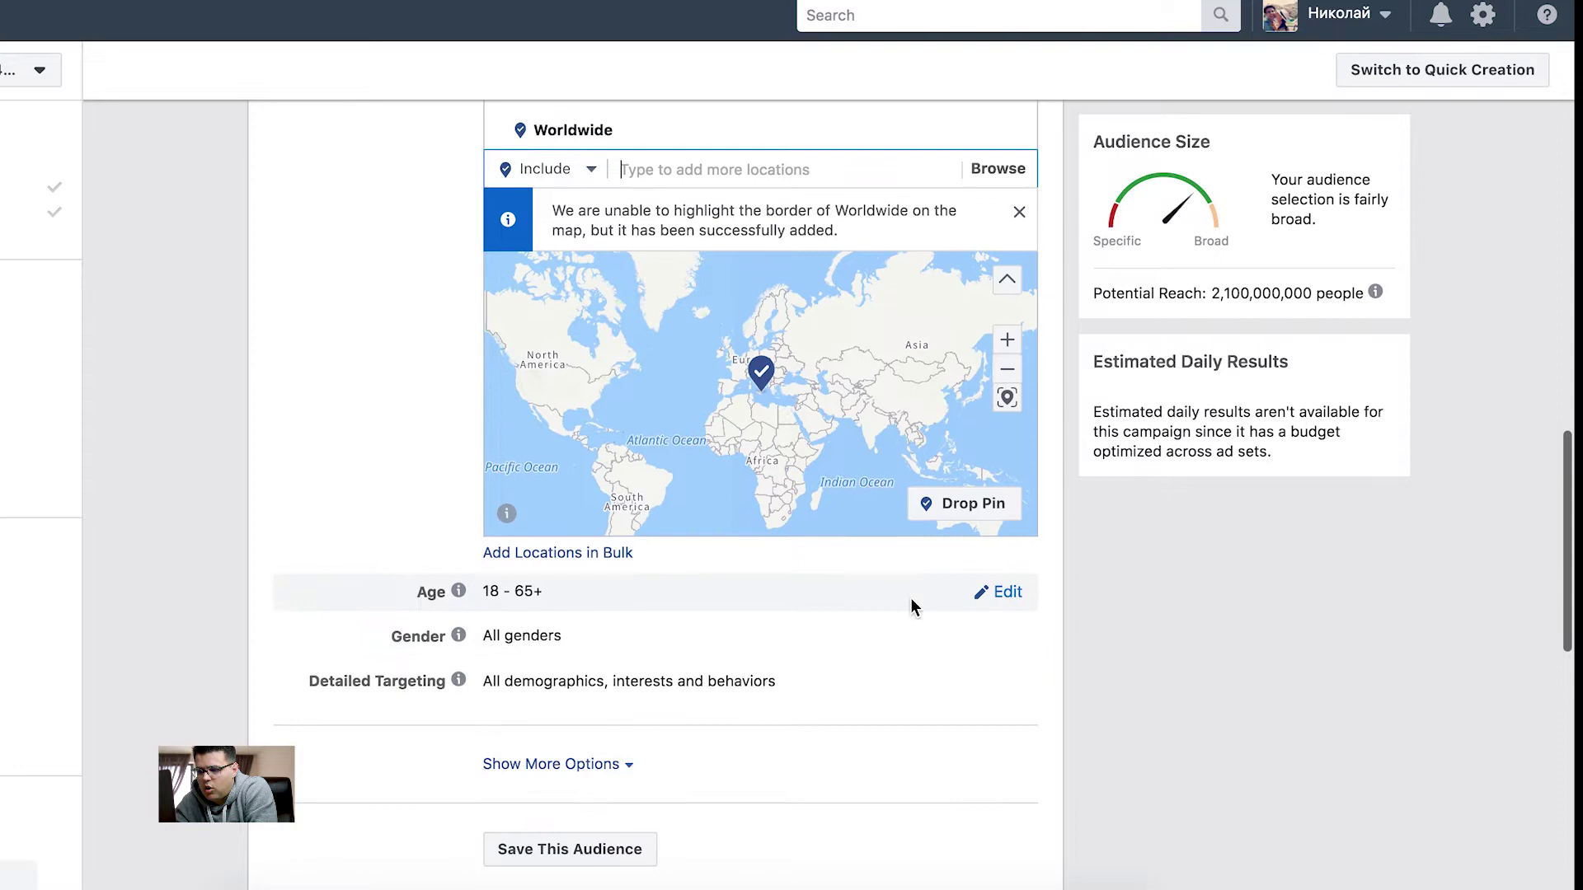
pyautogui.click(1008, 591)
pyautogui.click(515, 607)
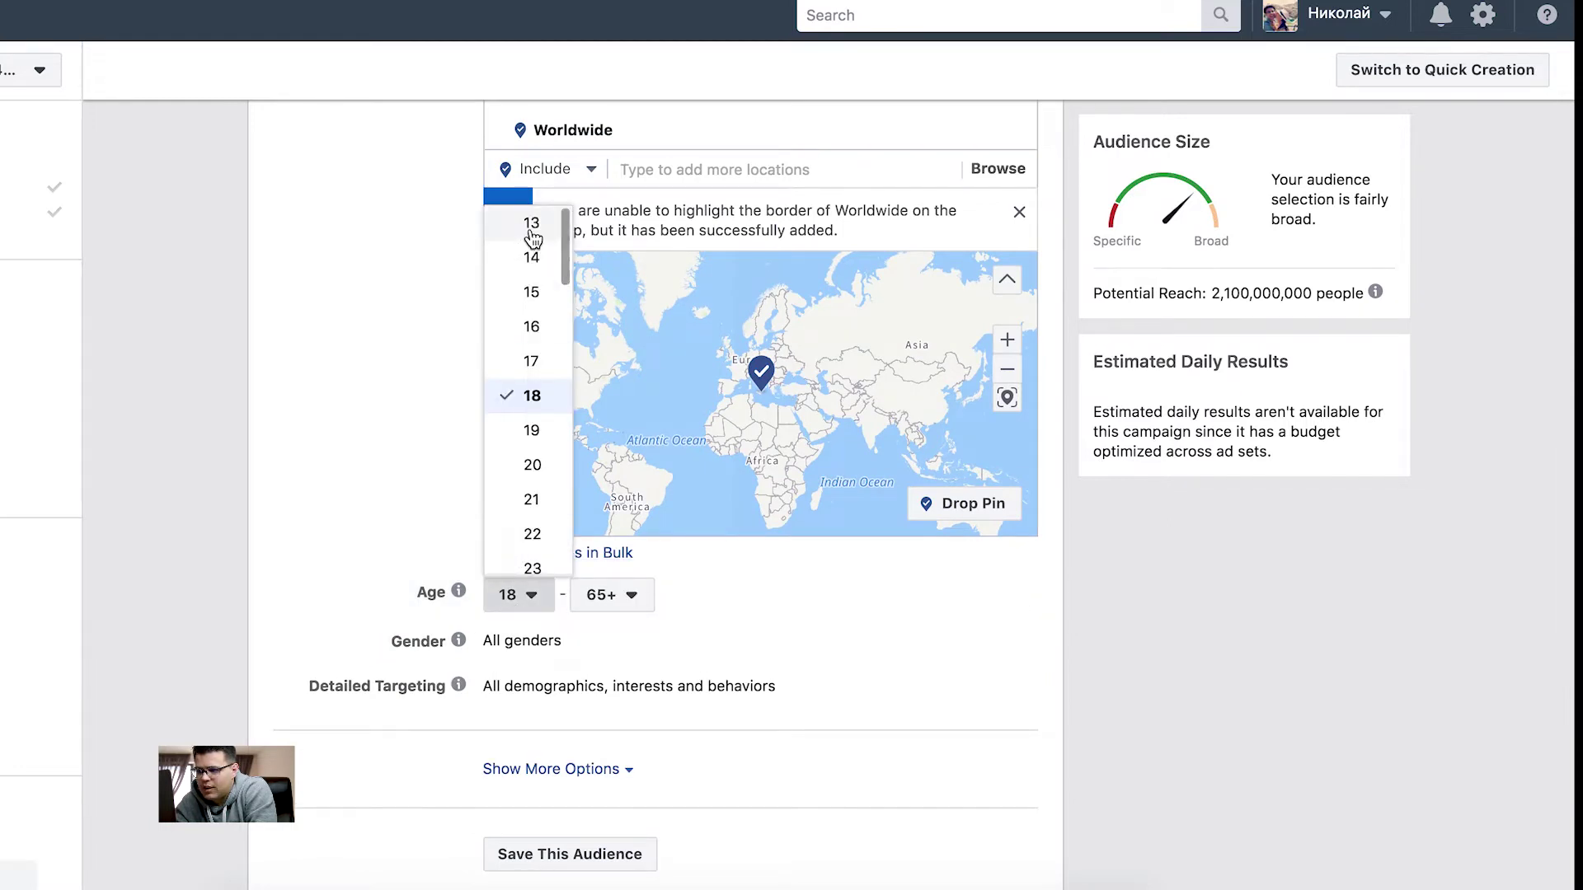
pyautogui.click(532, 231)
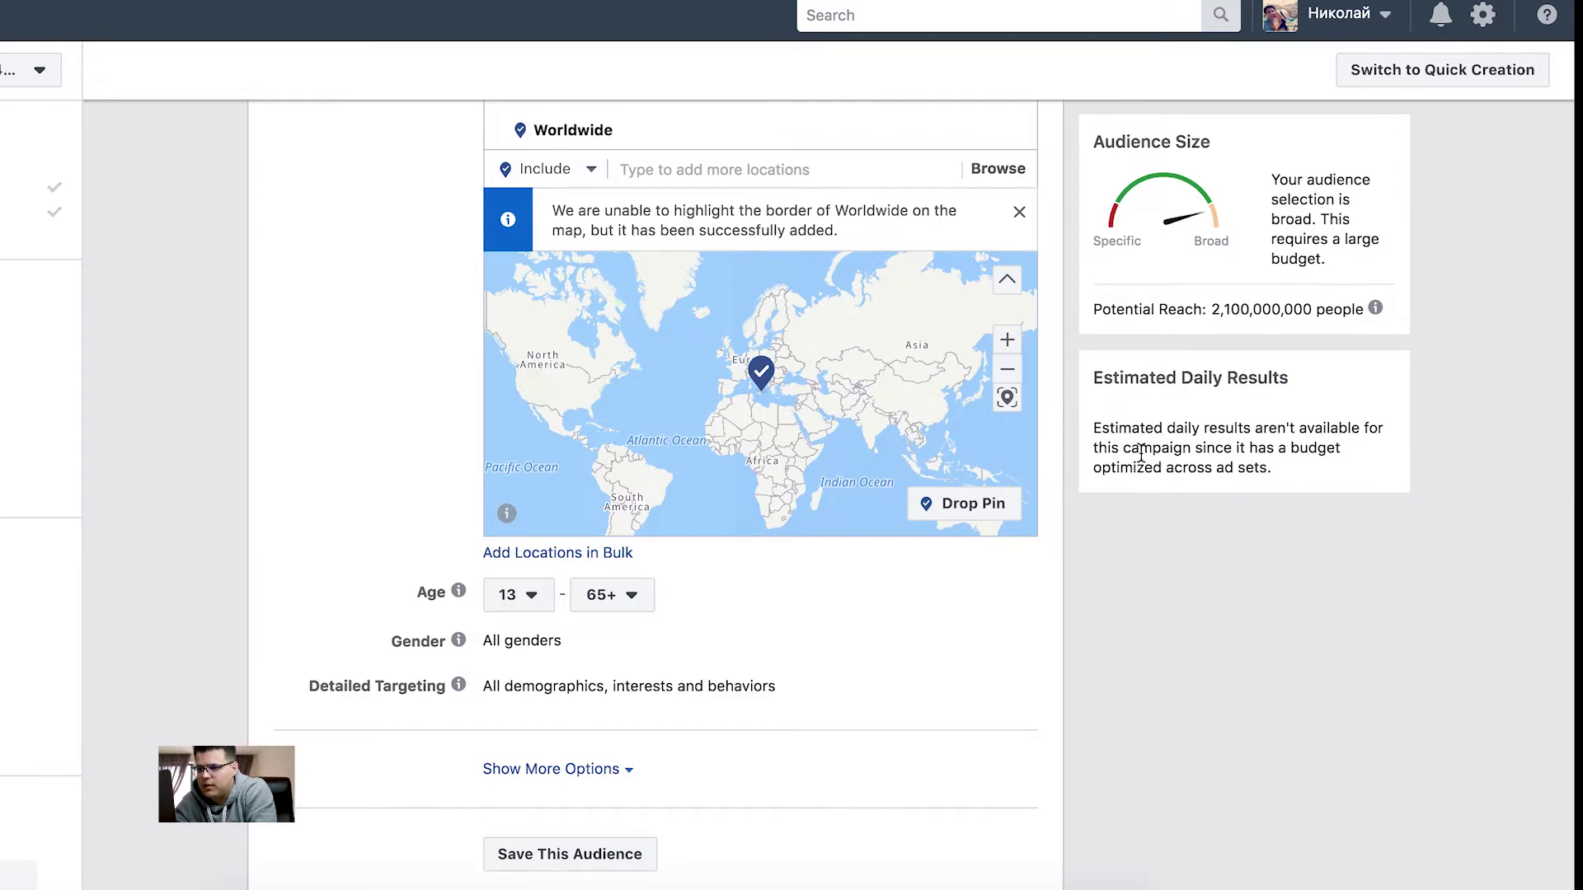
# - Restrict the audience's gender to Men
pyautogui.scroll(10, 711, 643)
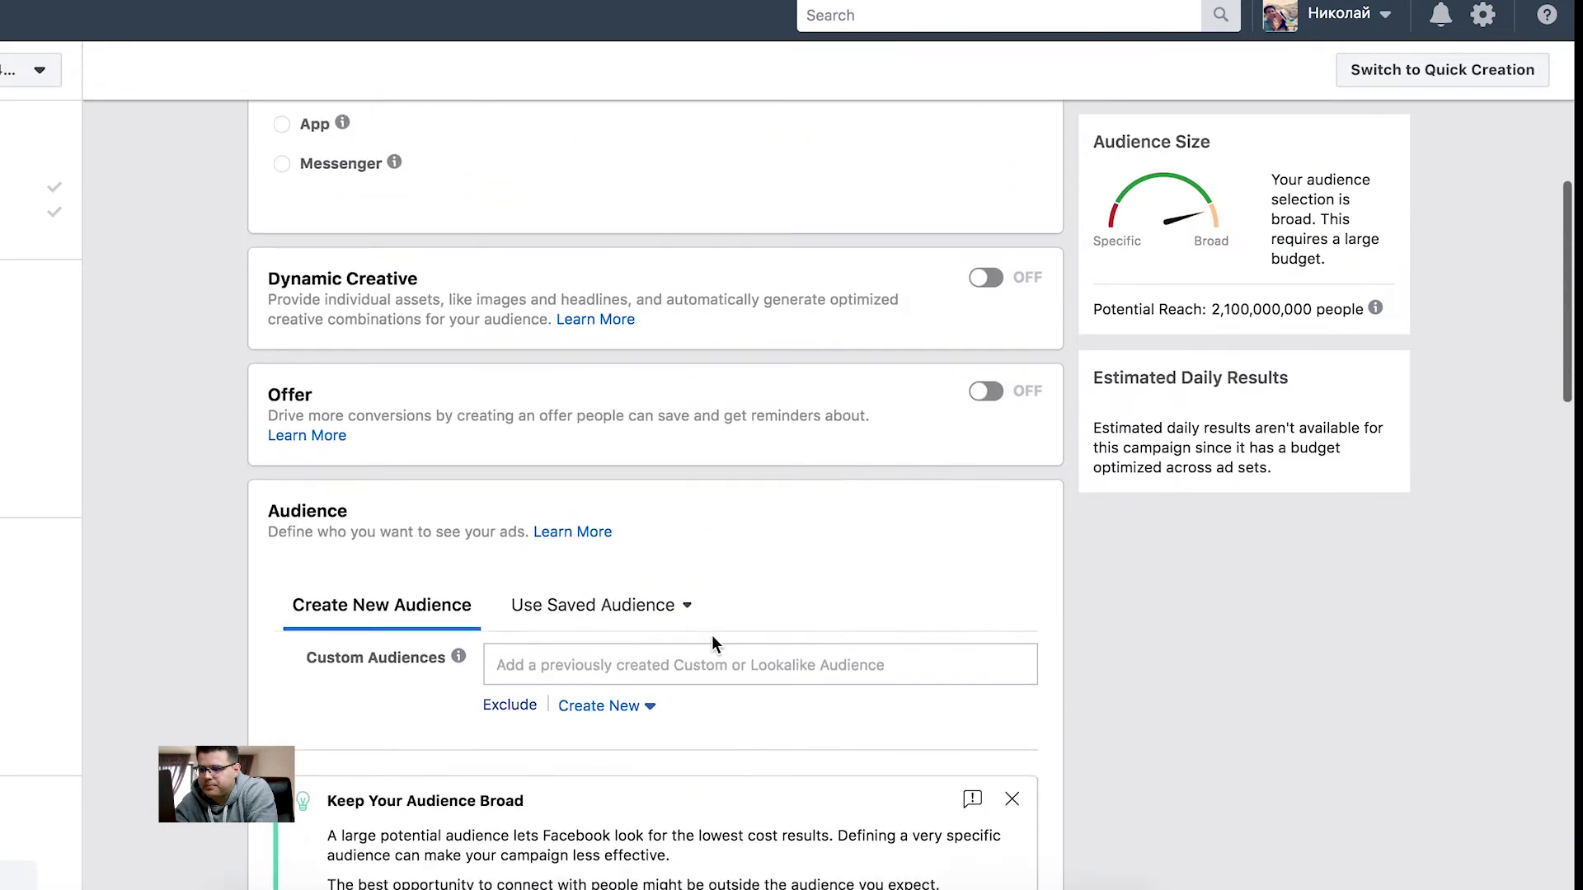
pyautogui.scroll(3, 636, 611)
pyautogui.scroll(-14, 636, 611)
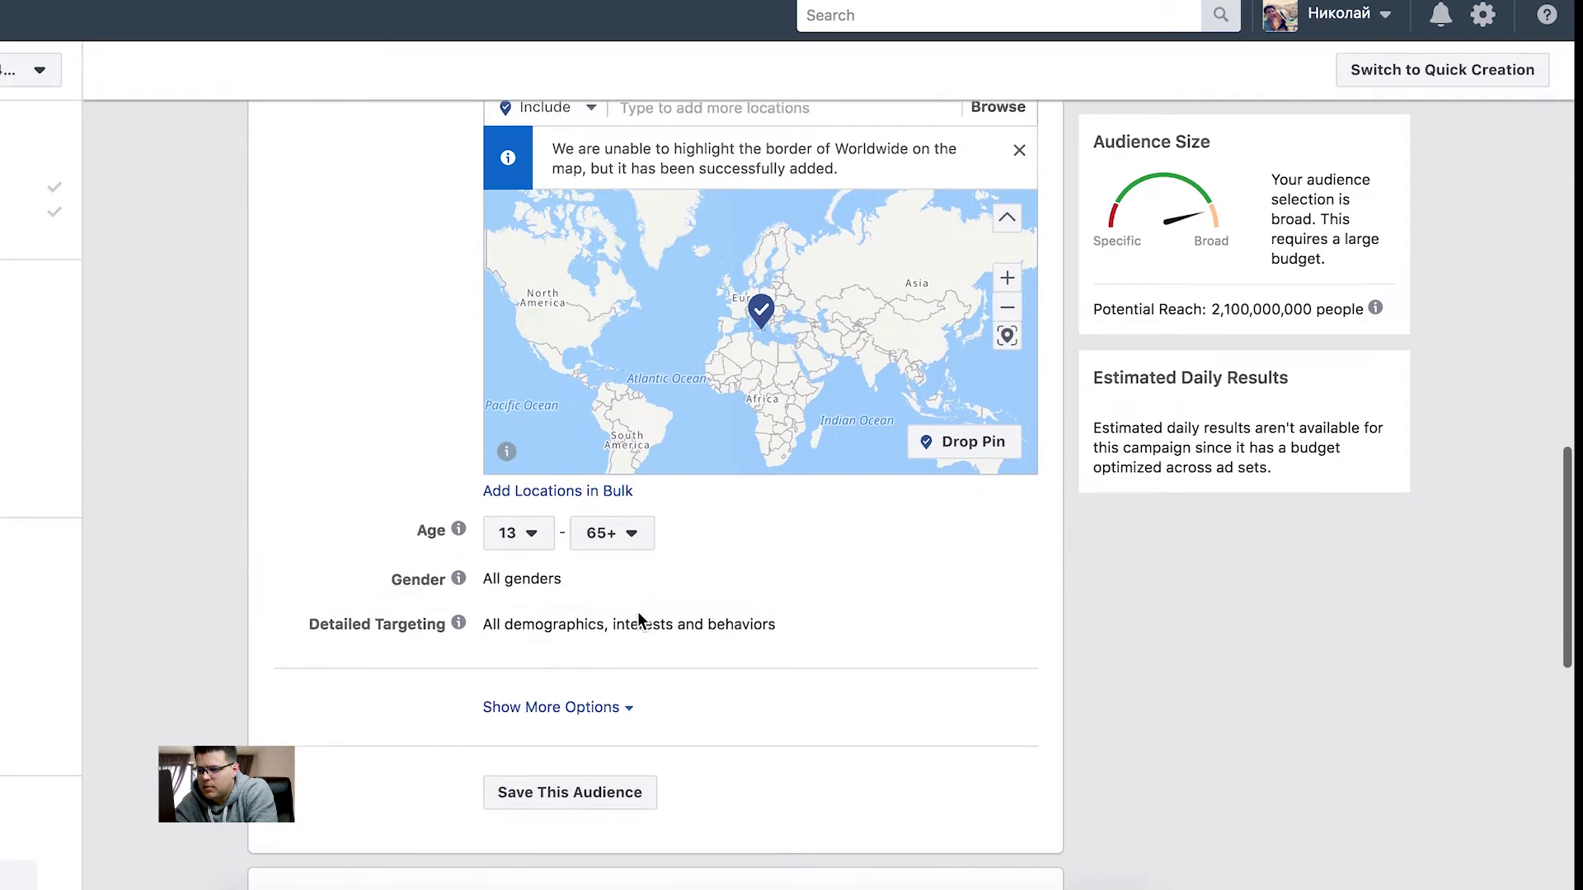
pyautogui.click(997, 577)
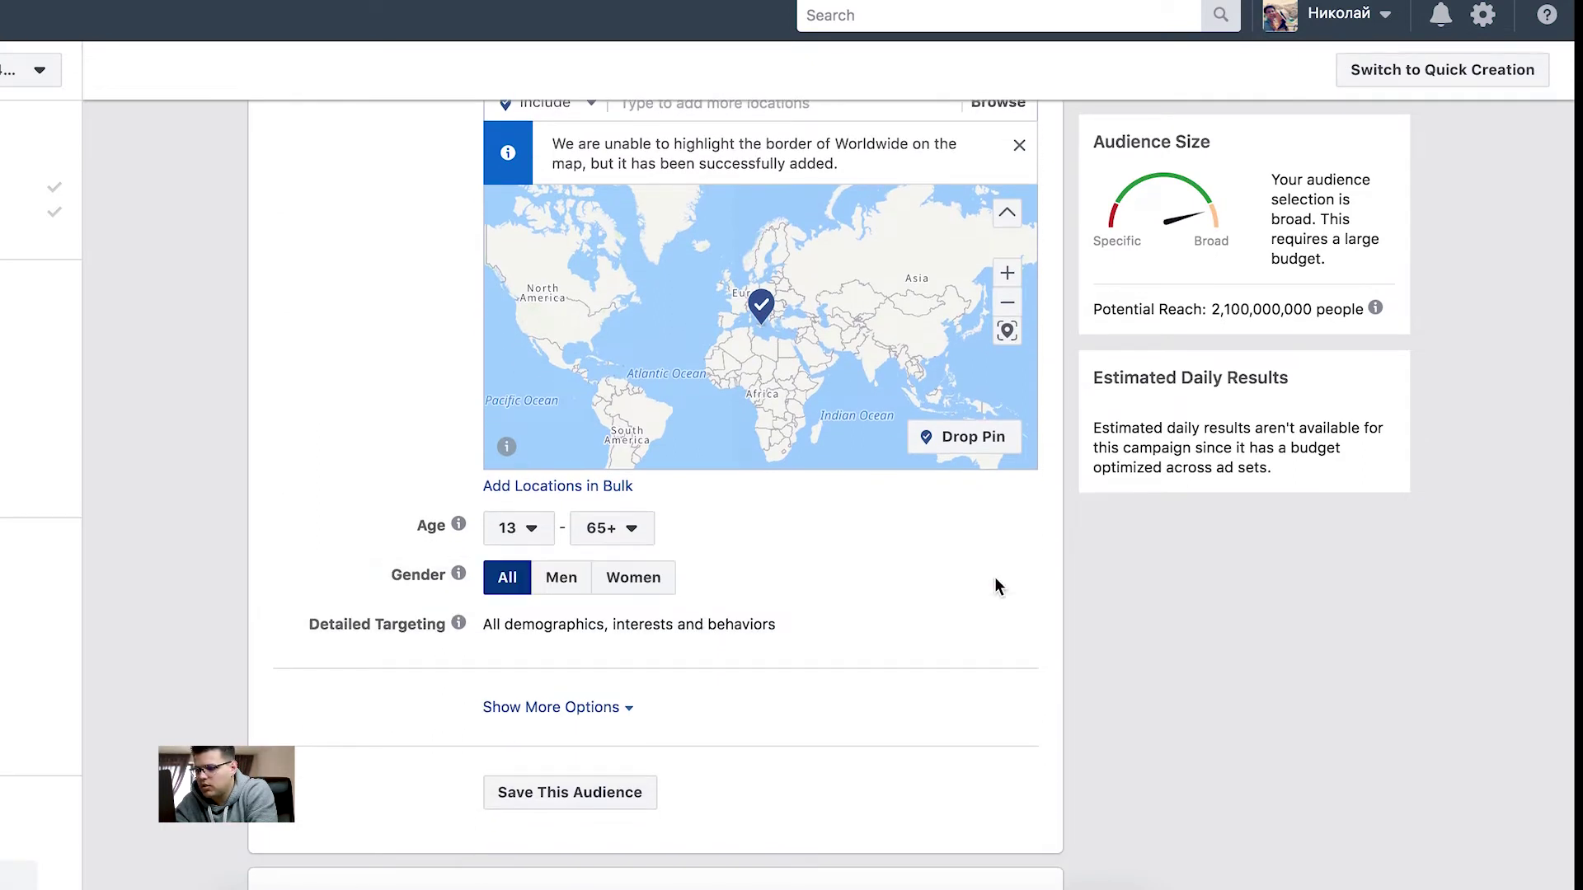
pyautogui.click(577, 590)
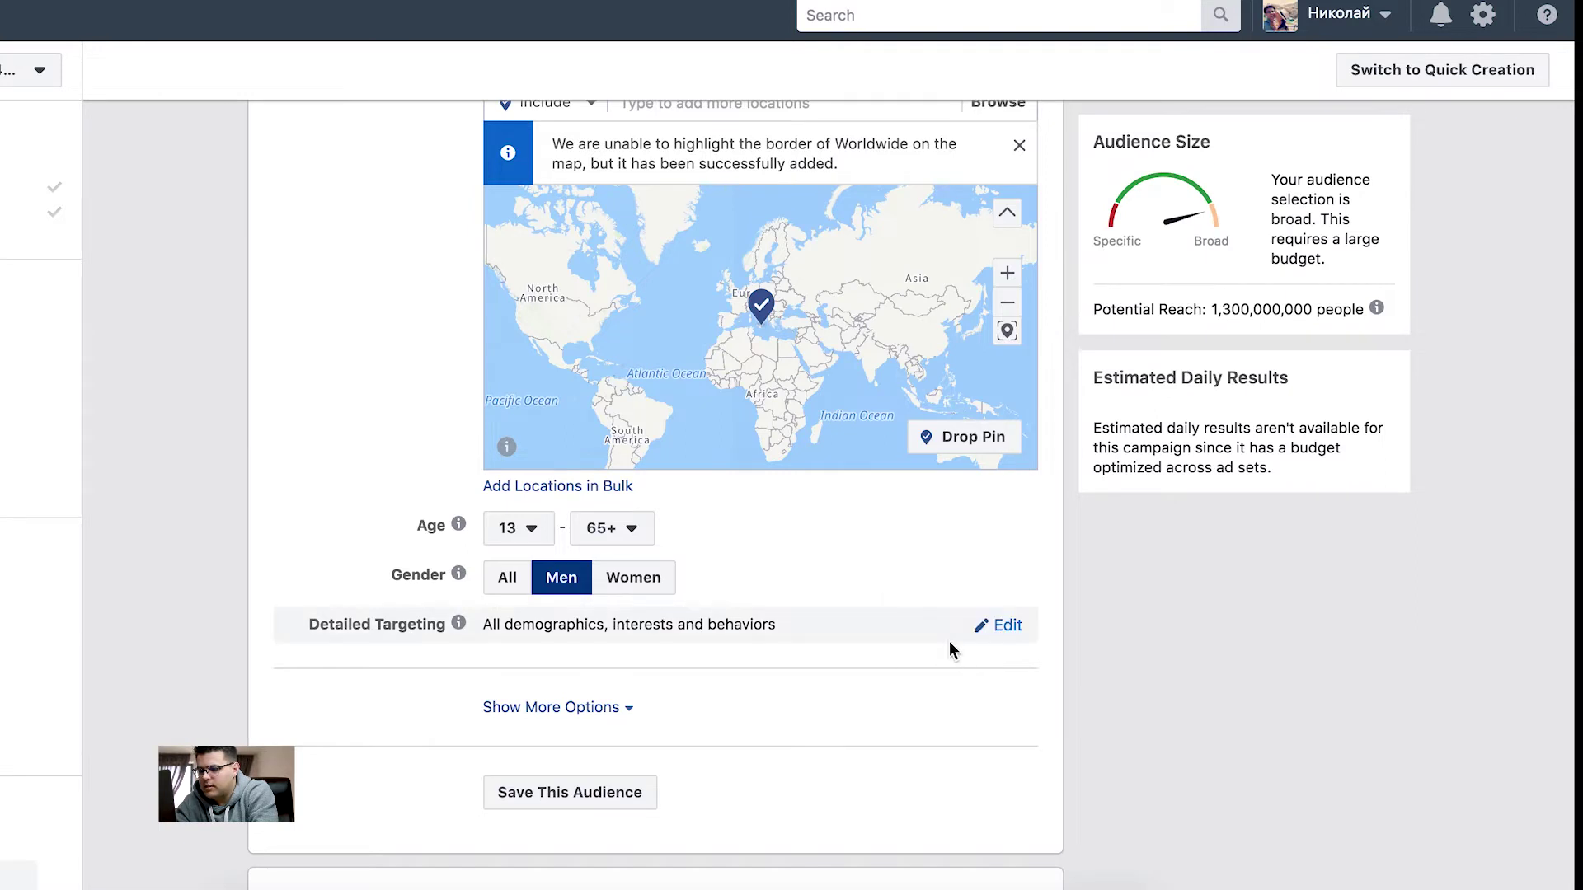
# - Add the Dogs interest under Hobbies and activities > Pets to the audience's detailed targeting
pyautogui.click(1004, 625)
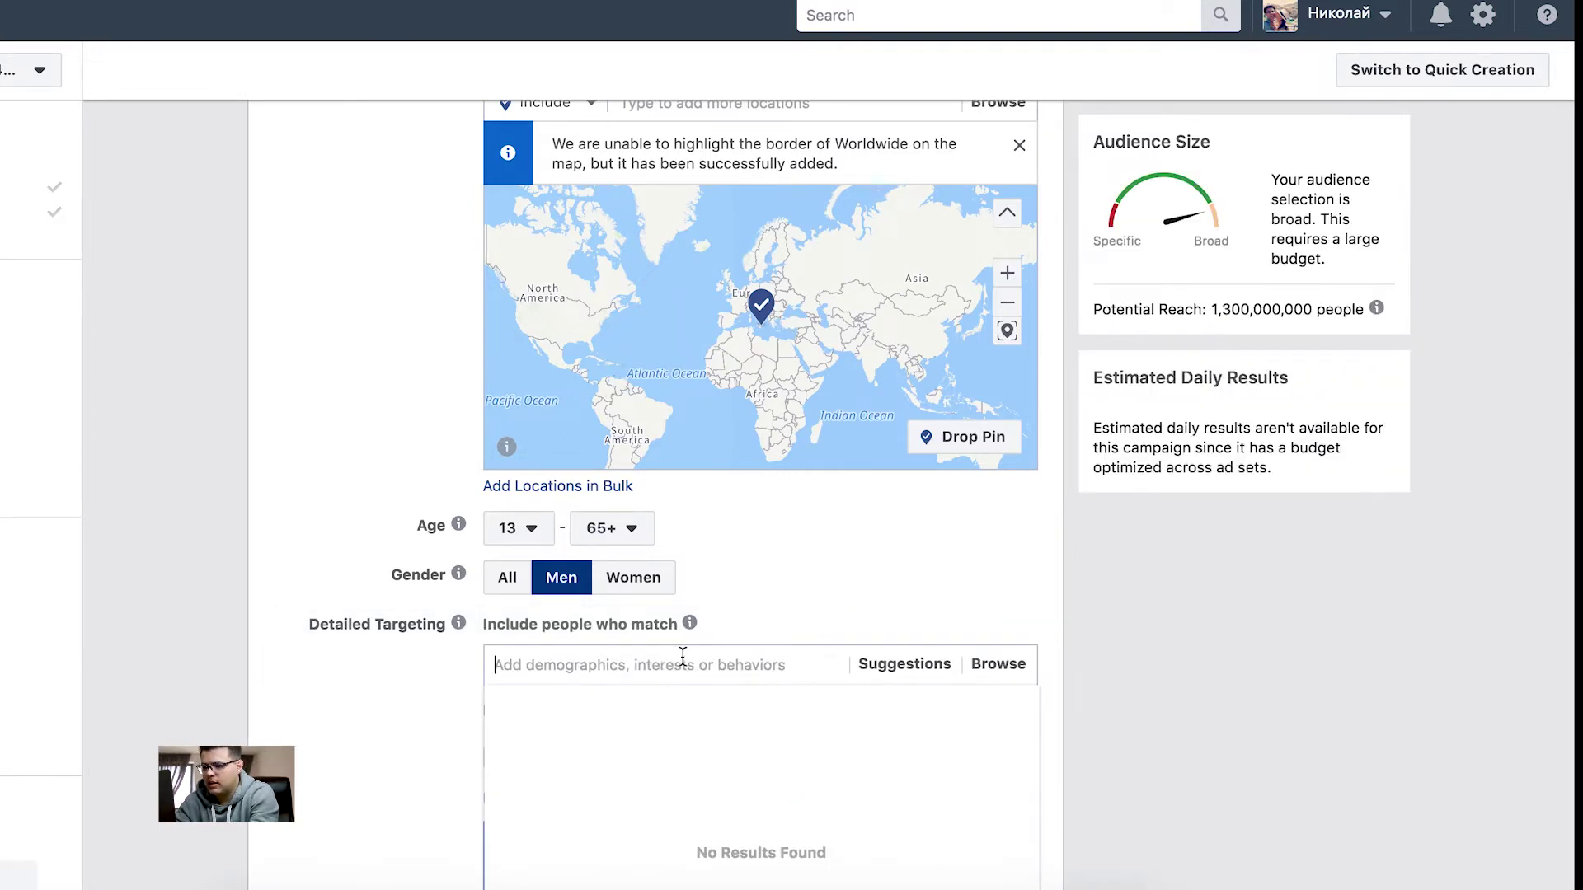
pyautogui.write('dog')
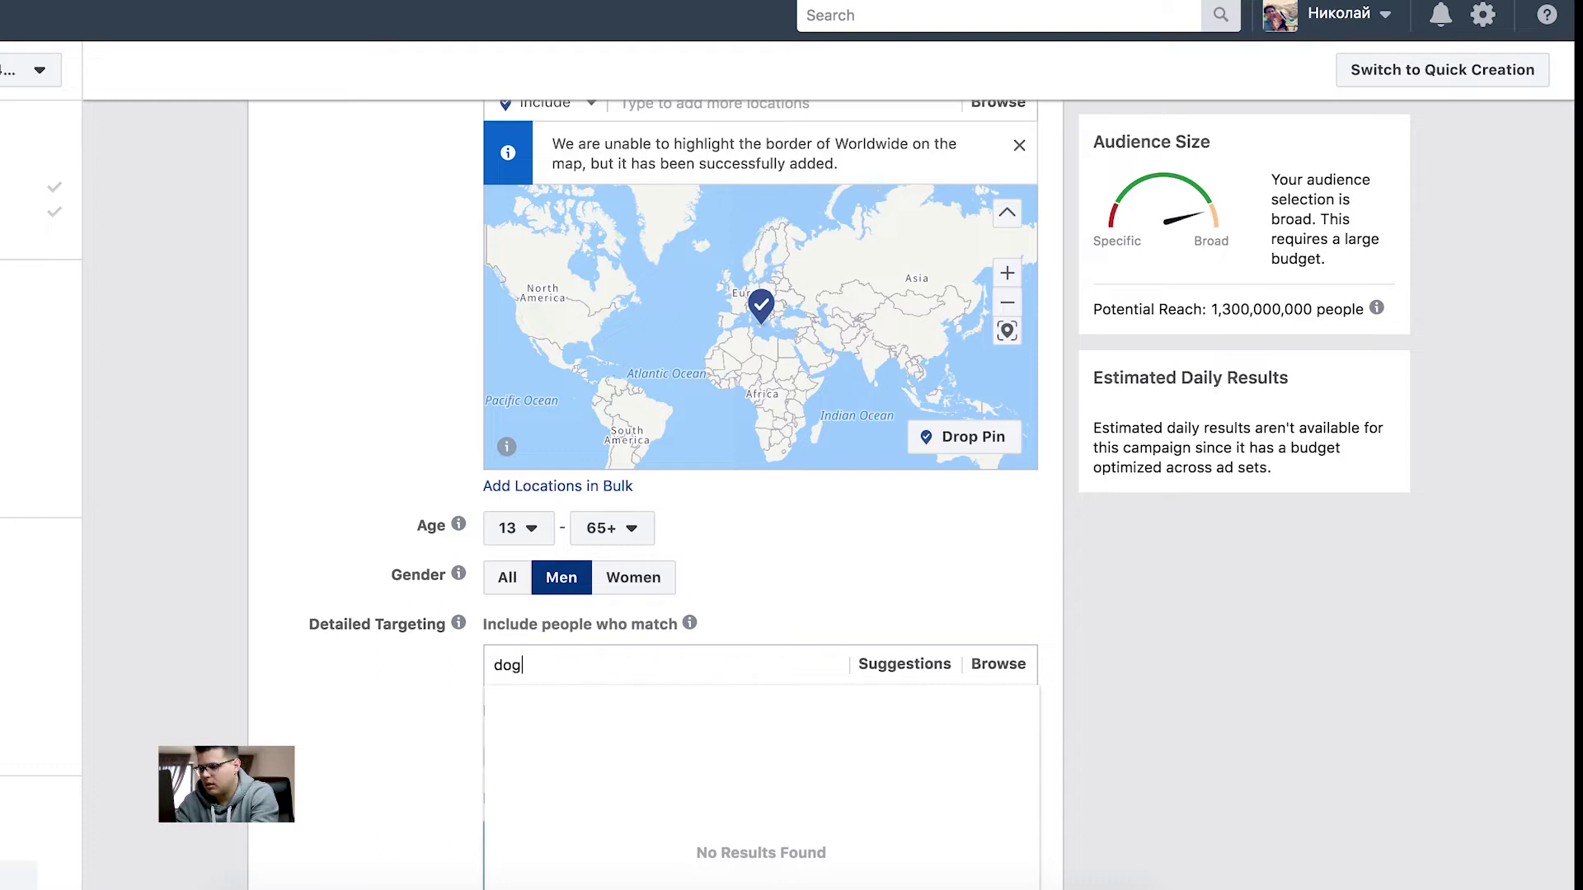
pyautogui.click(564, 710)
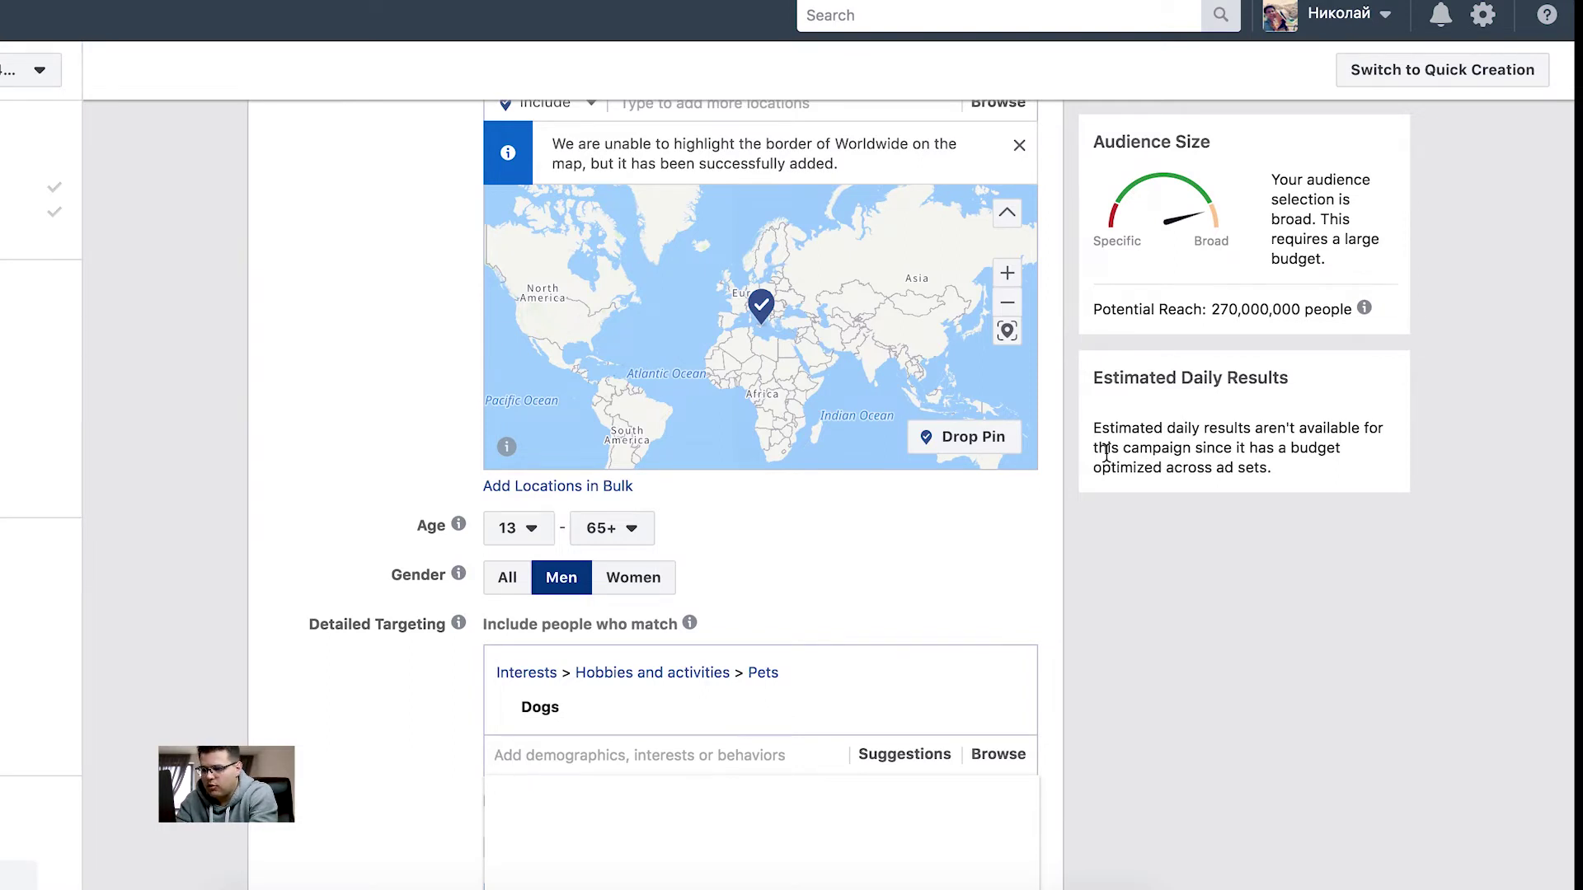
# - Search the detailed targeting options for "dog" and add the Dog training interest
pyautogui.write('dog')
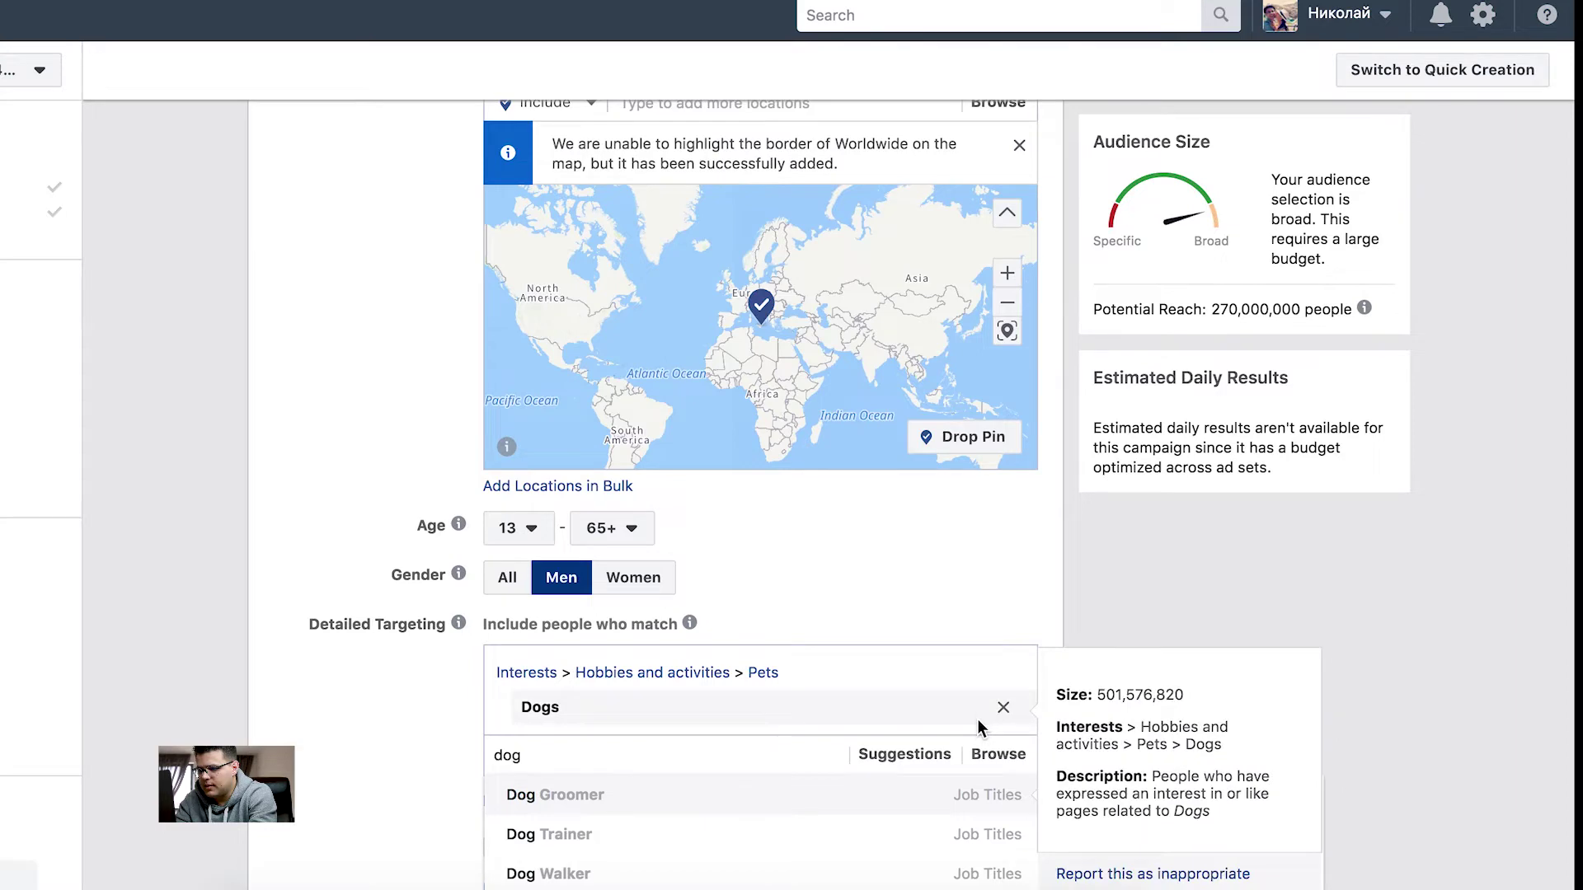
pyautogui.scroll(-4, 977, 719)
pyautogui.scroll(-3, 927, 665)
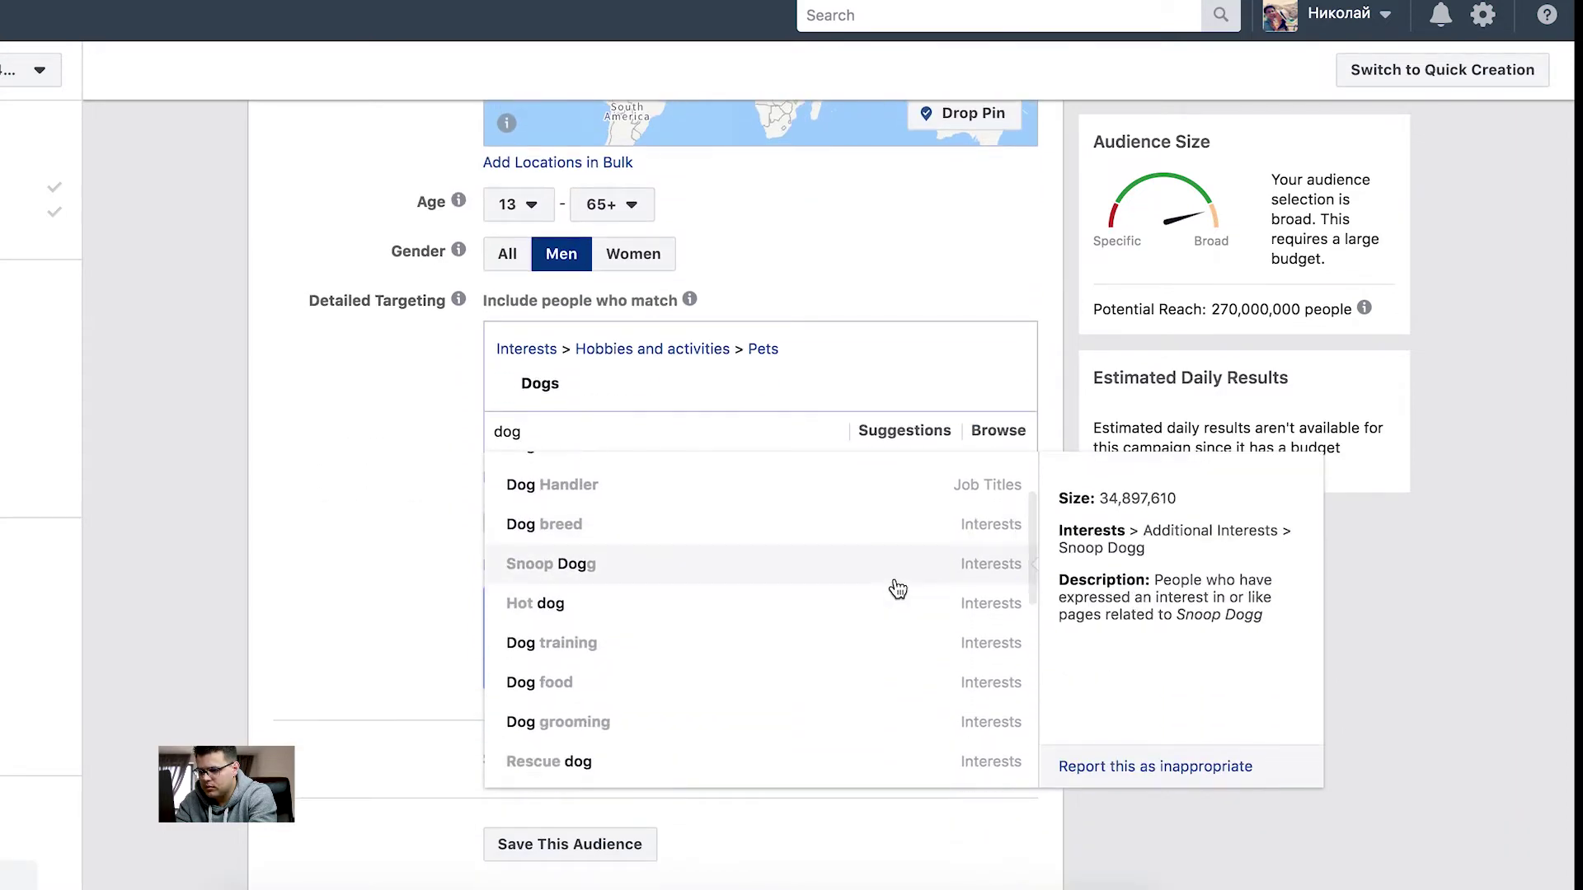
pyautogui.scroll(-3, 894, 583)
pyautogui.scroll(1, 890, 502)
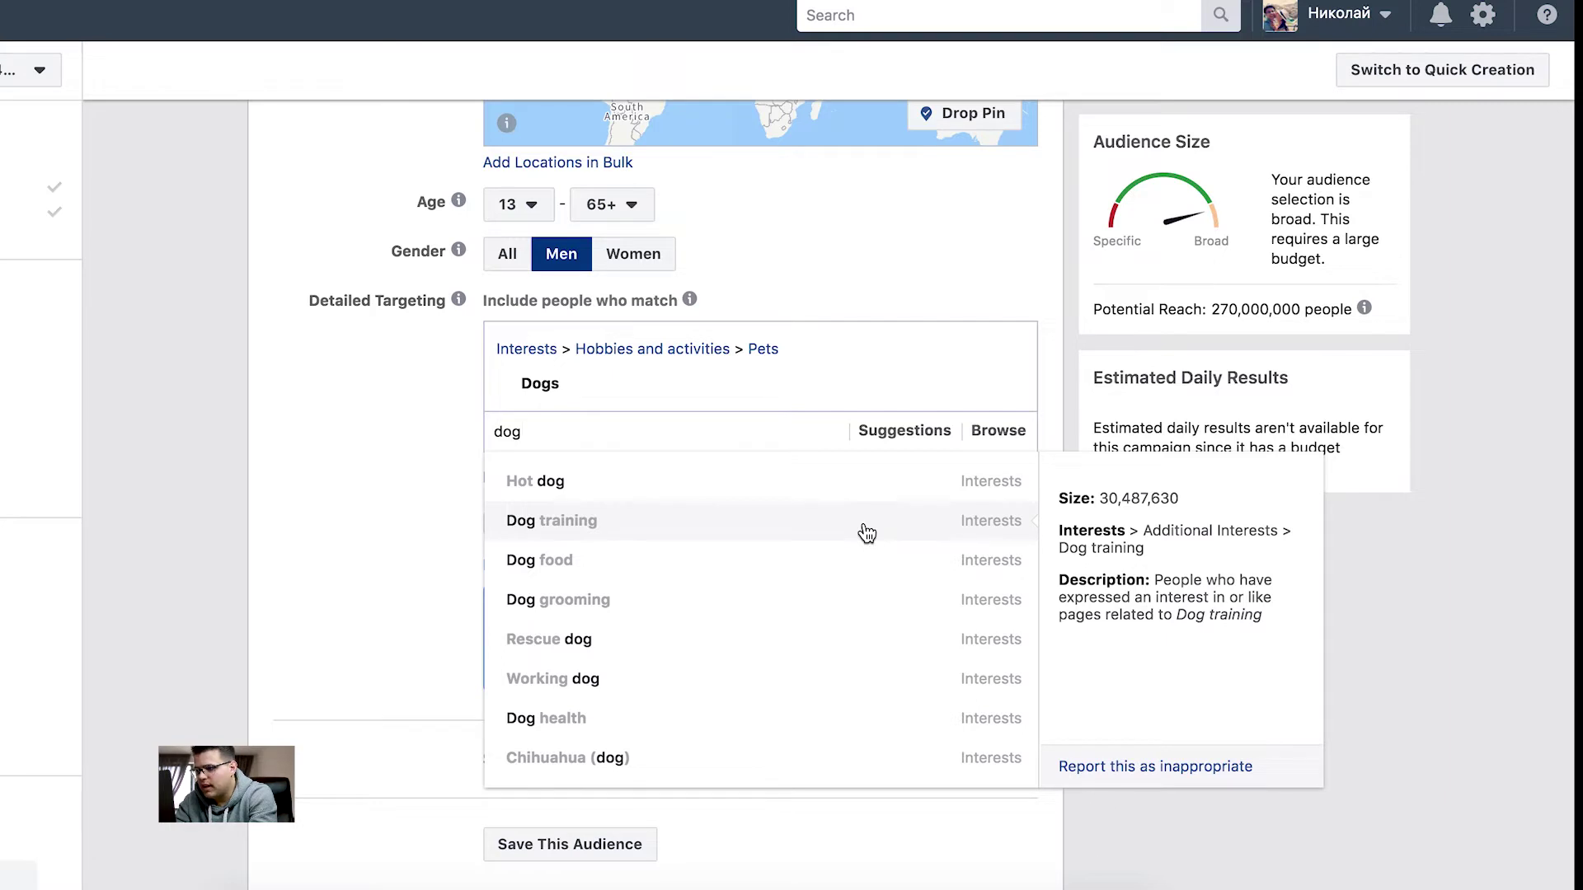
pyautogui.click(863, 532)
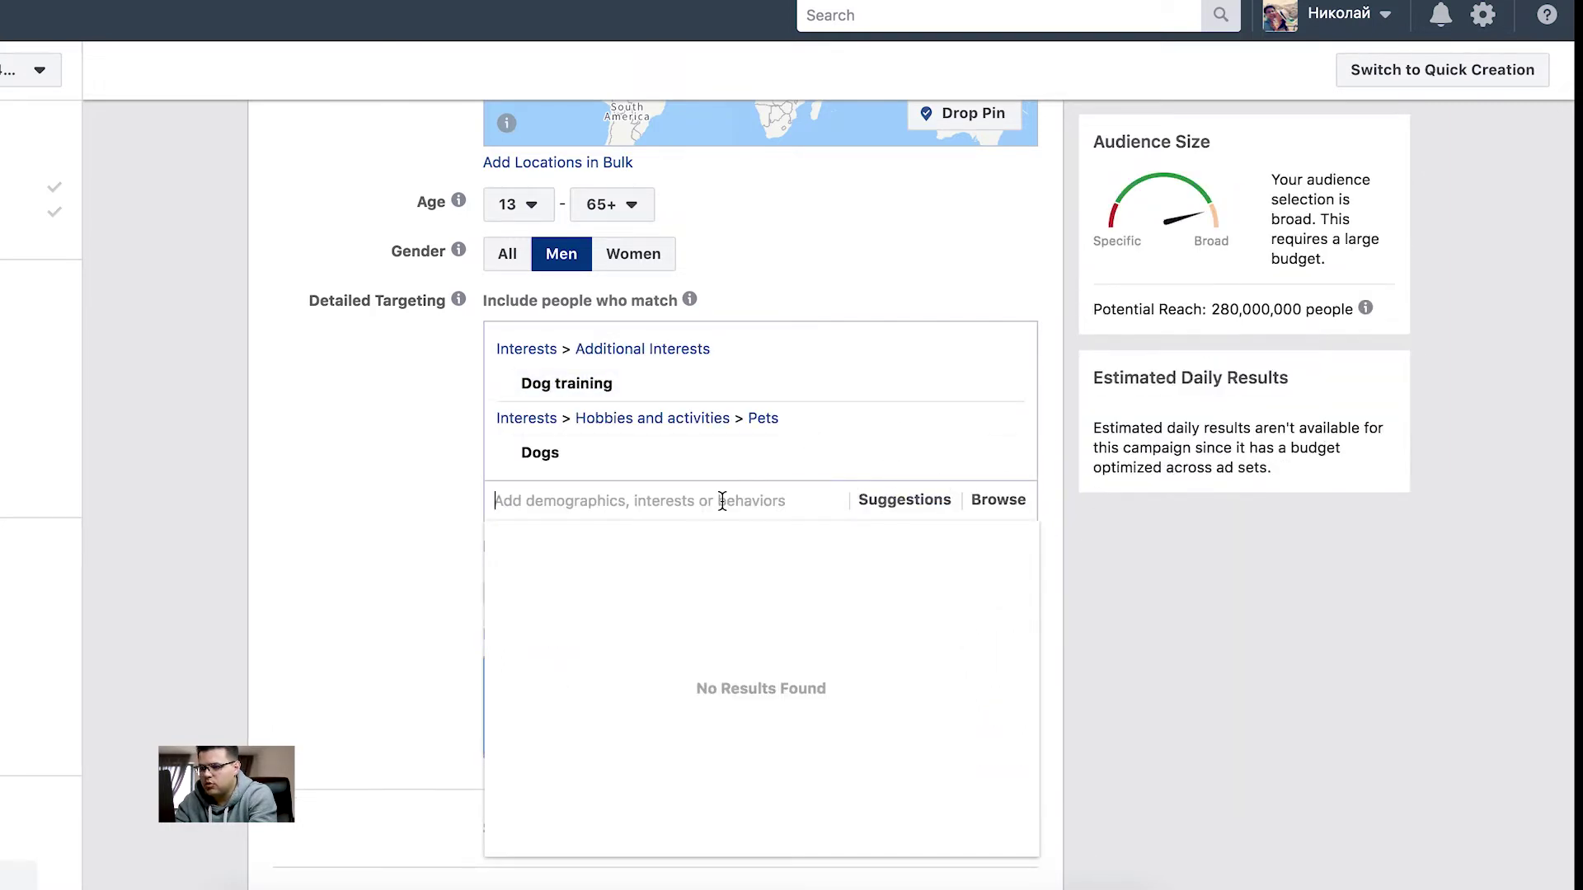
# - Search for "dog" again and add the Dog food interest to the detailed targeting
pyautogui.write('dog')
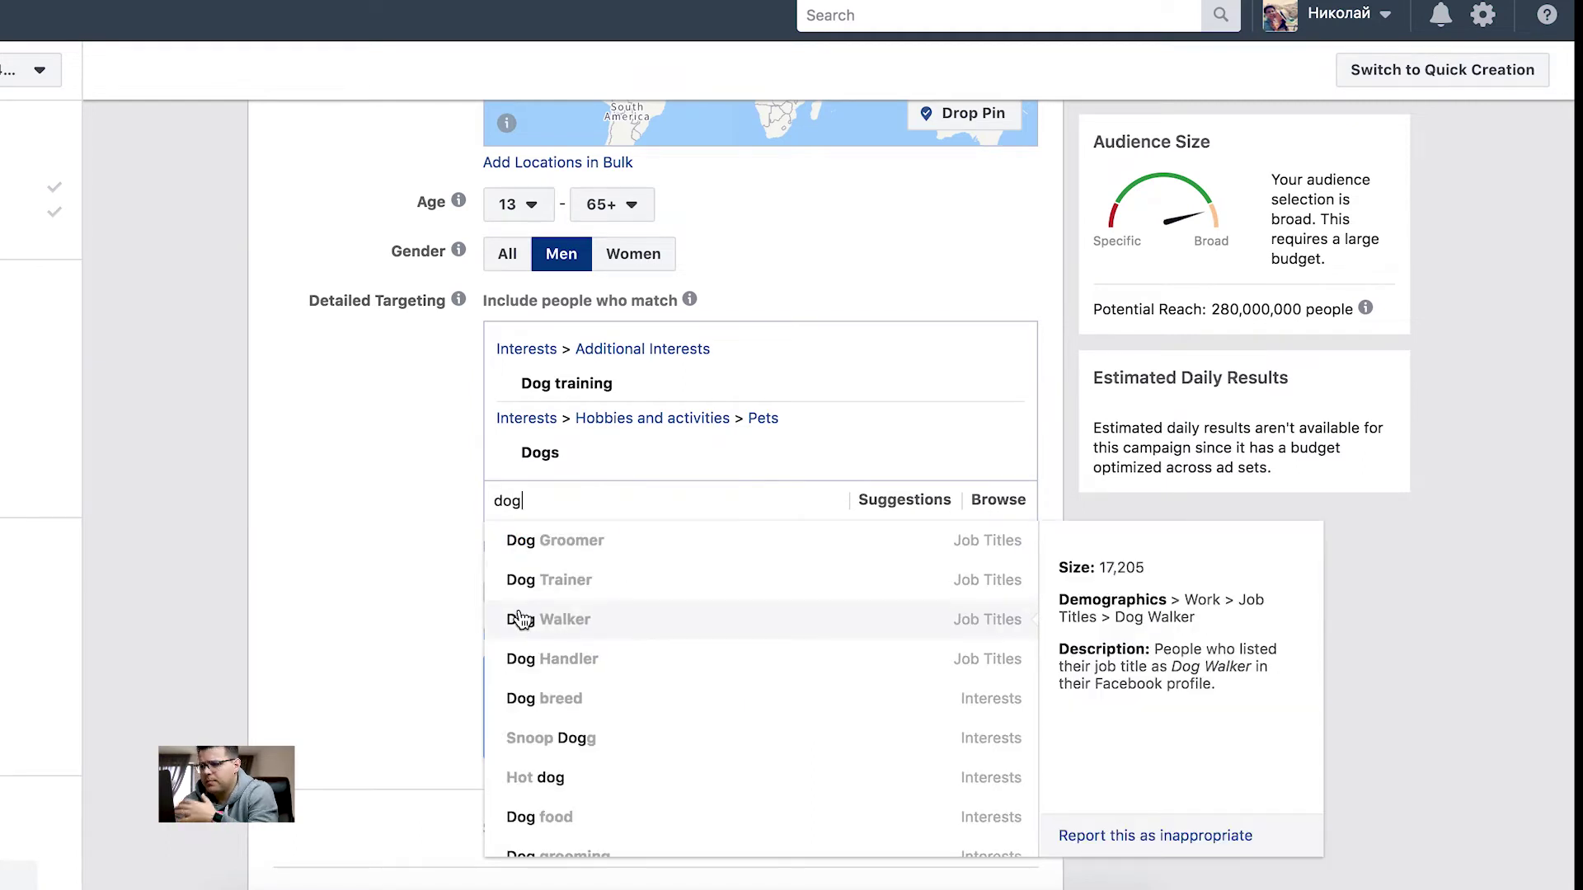
pyautogui.scroll(-1, 606, 703)
pyautogui.scroll(-2, 606, 703)
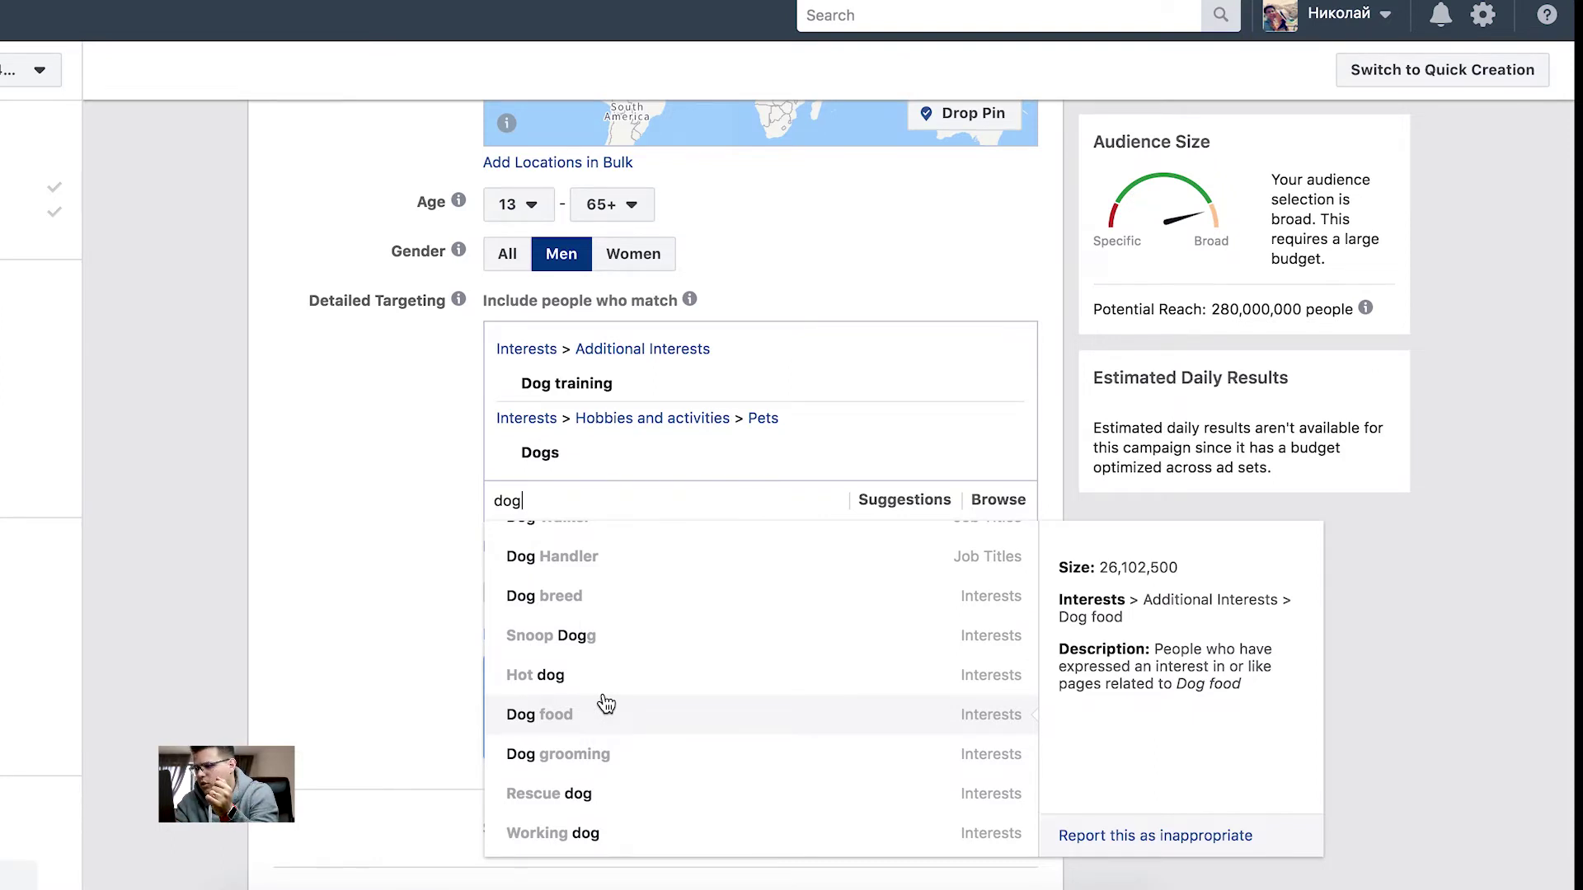
pyautogui.click(601, 711)
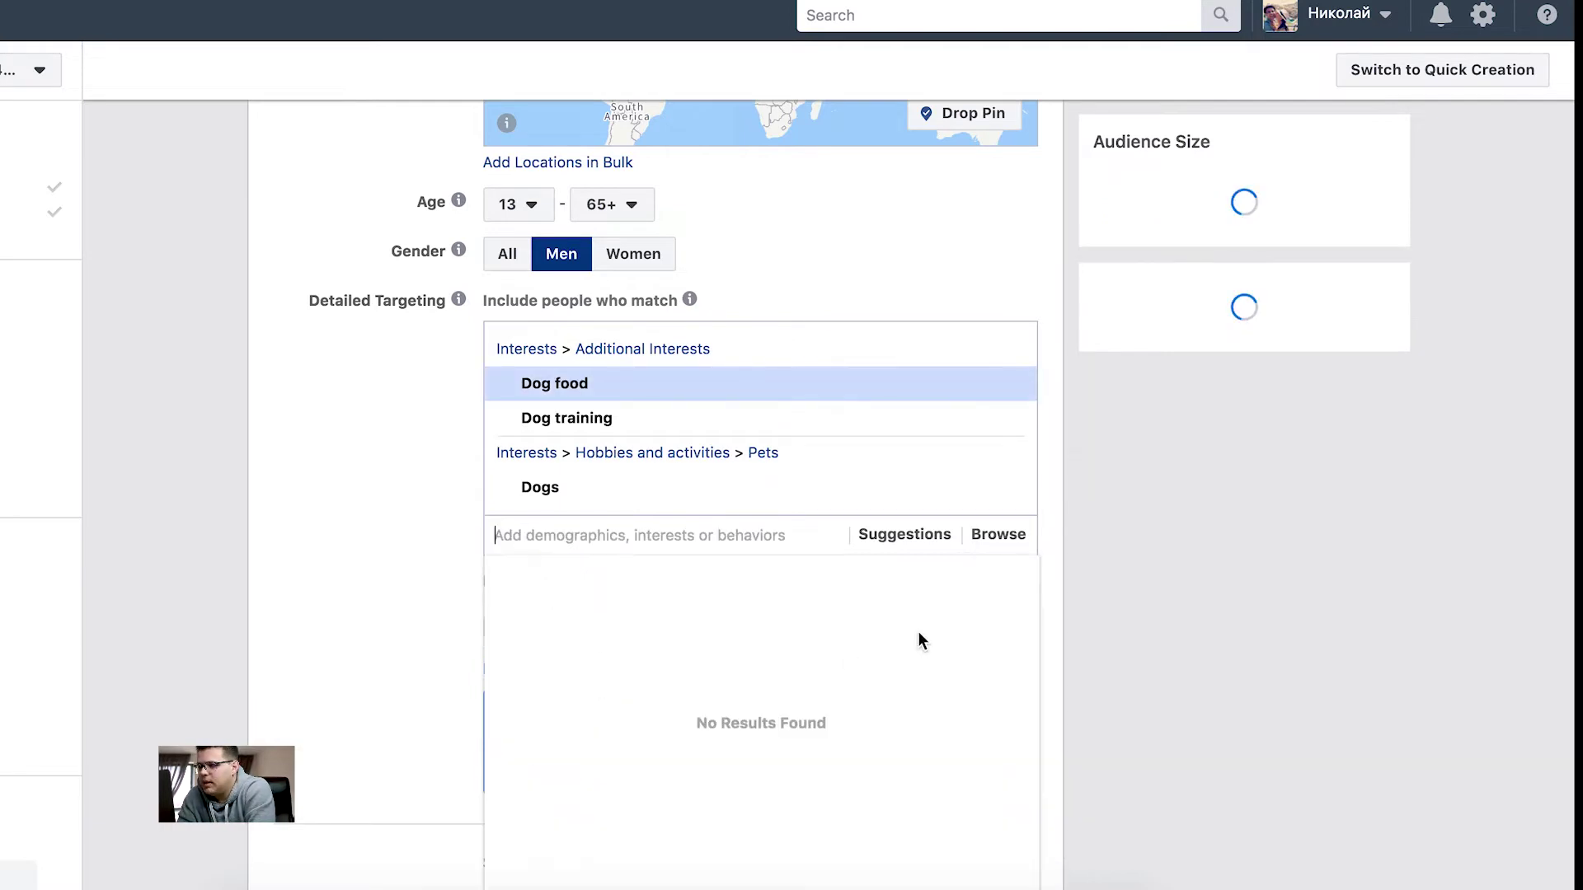
pyautogui.click(409, 503)
pyautogui.scroll(-3, 409, 503)
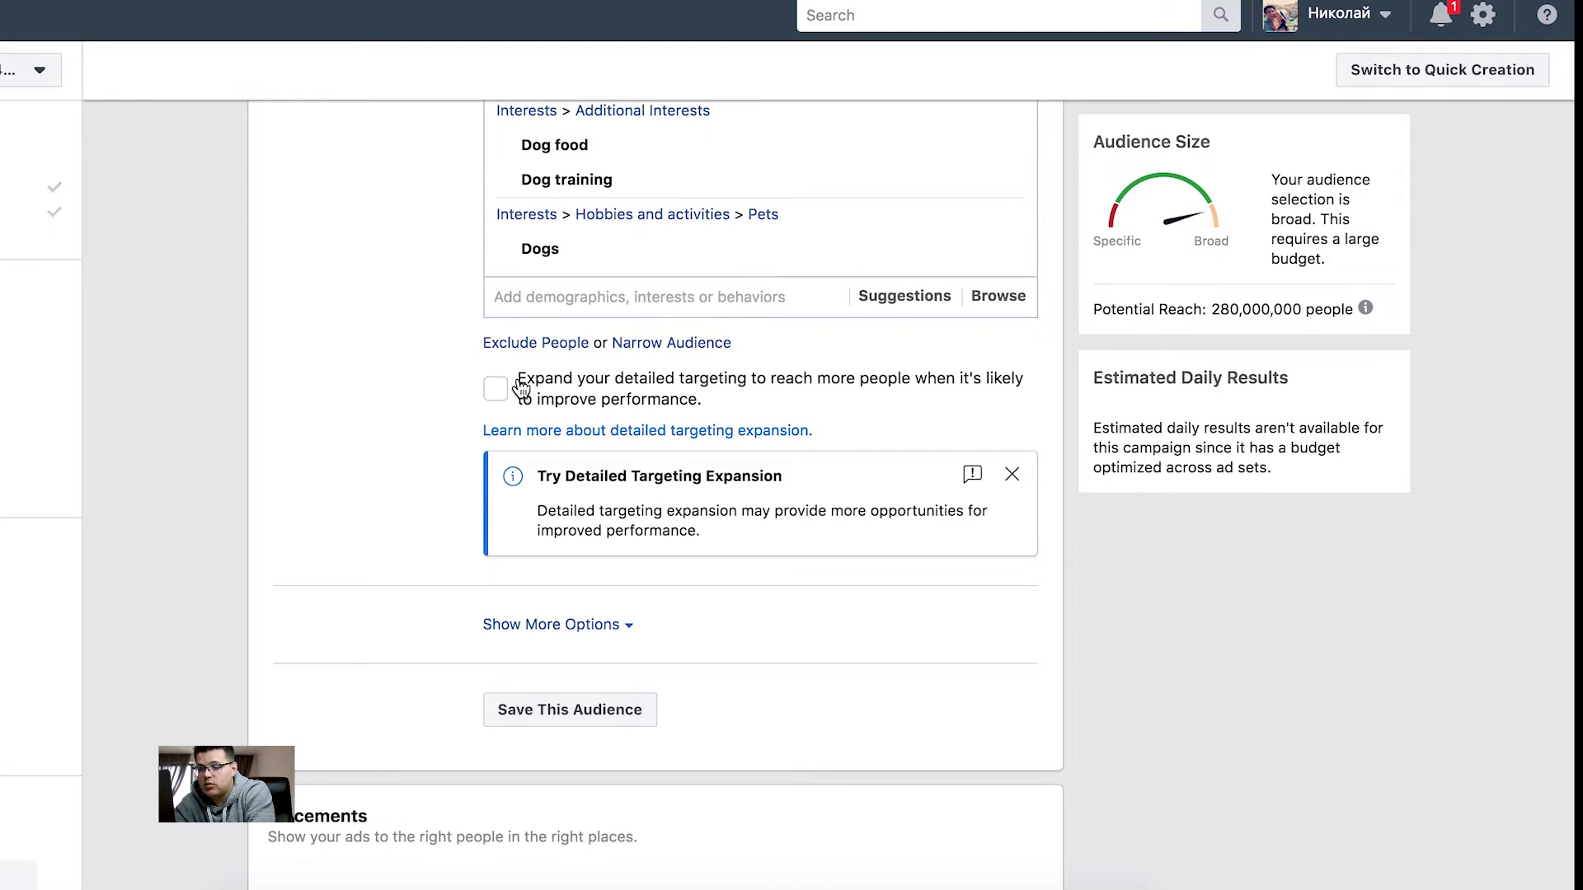
pyautogui.moveTo(526, 386); pyautogui.dragTo(719, 413)
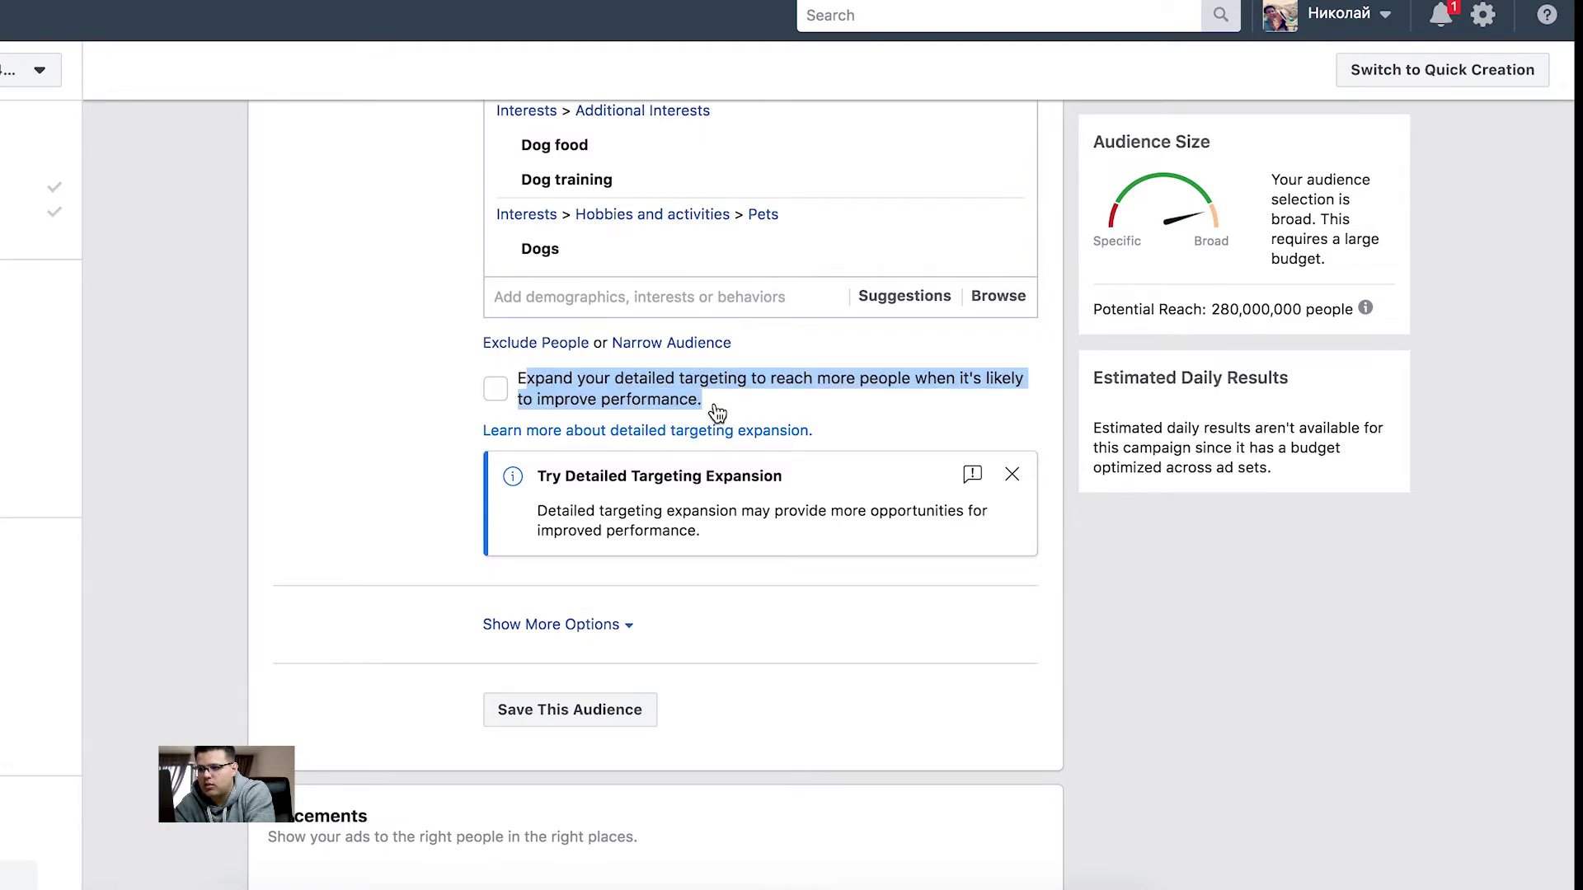
pyautogui.click(715, 413)
pyautogui.click(714, 414)
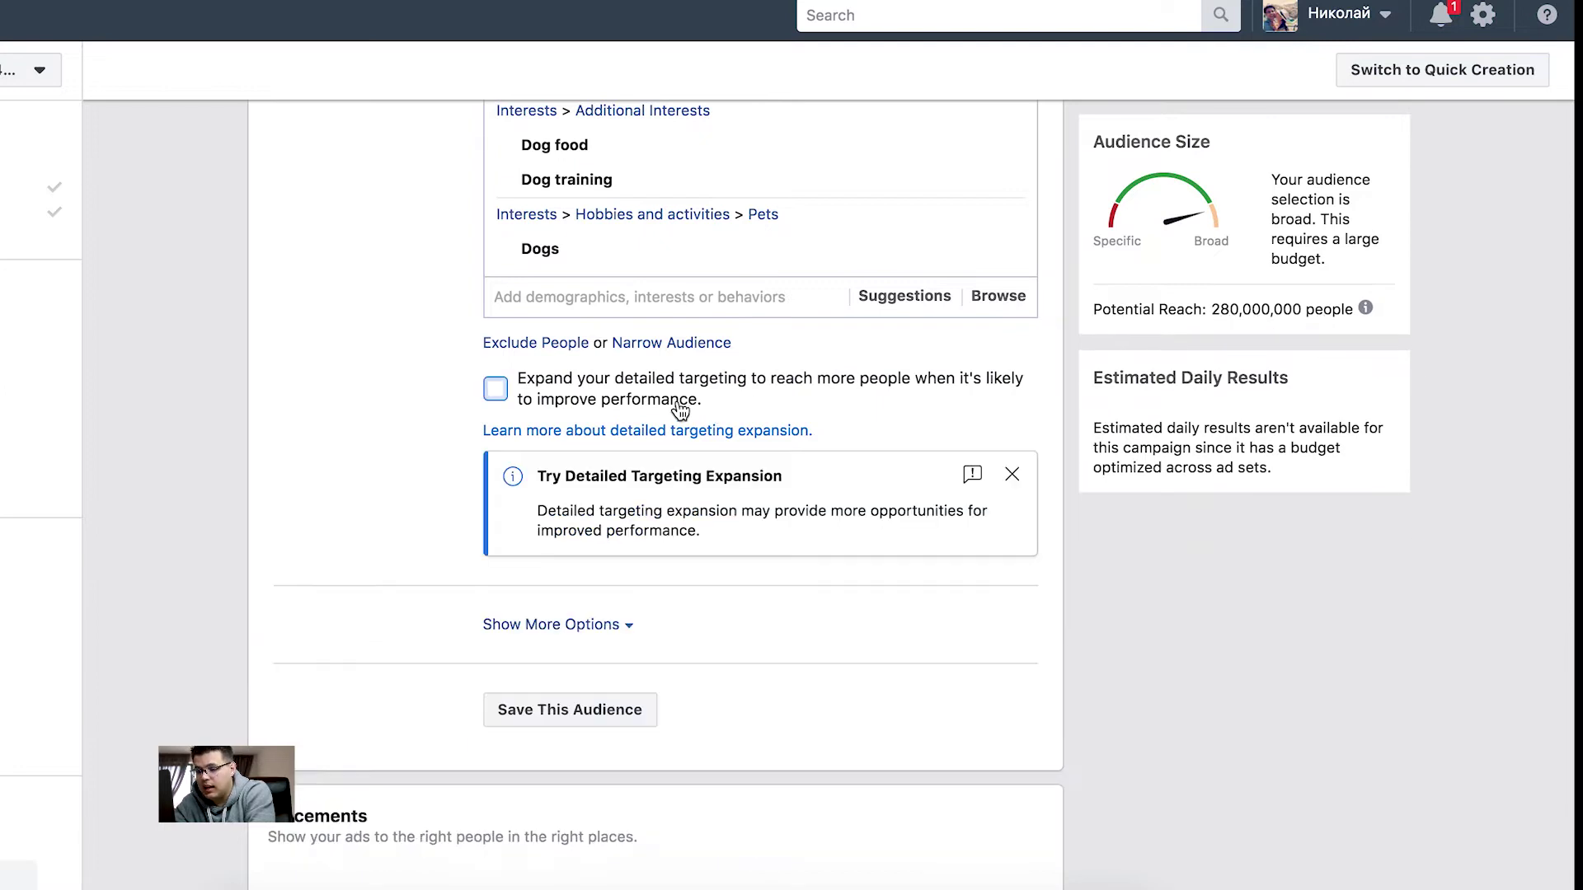
# - Restrict the audience's languages to English (All), English (UK) and English (US)
pyautogui.click(592, 624)
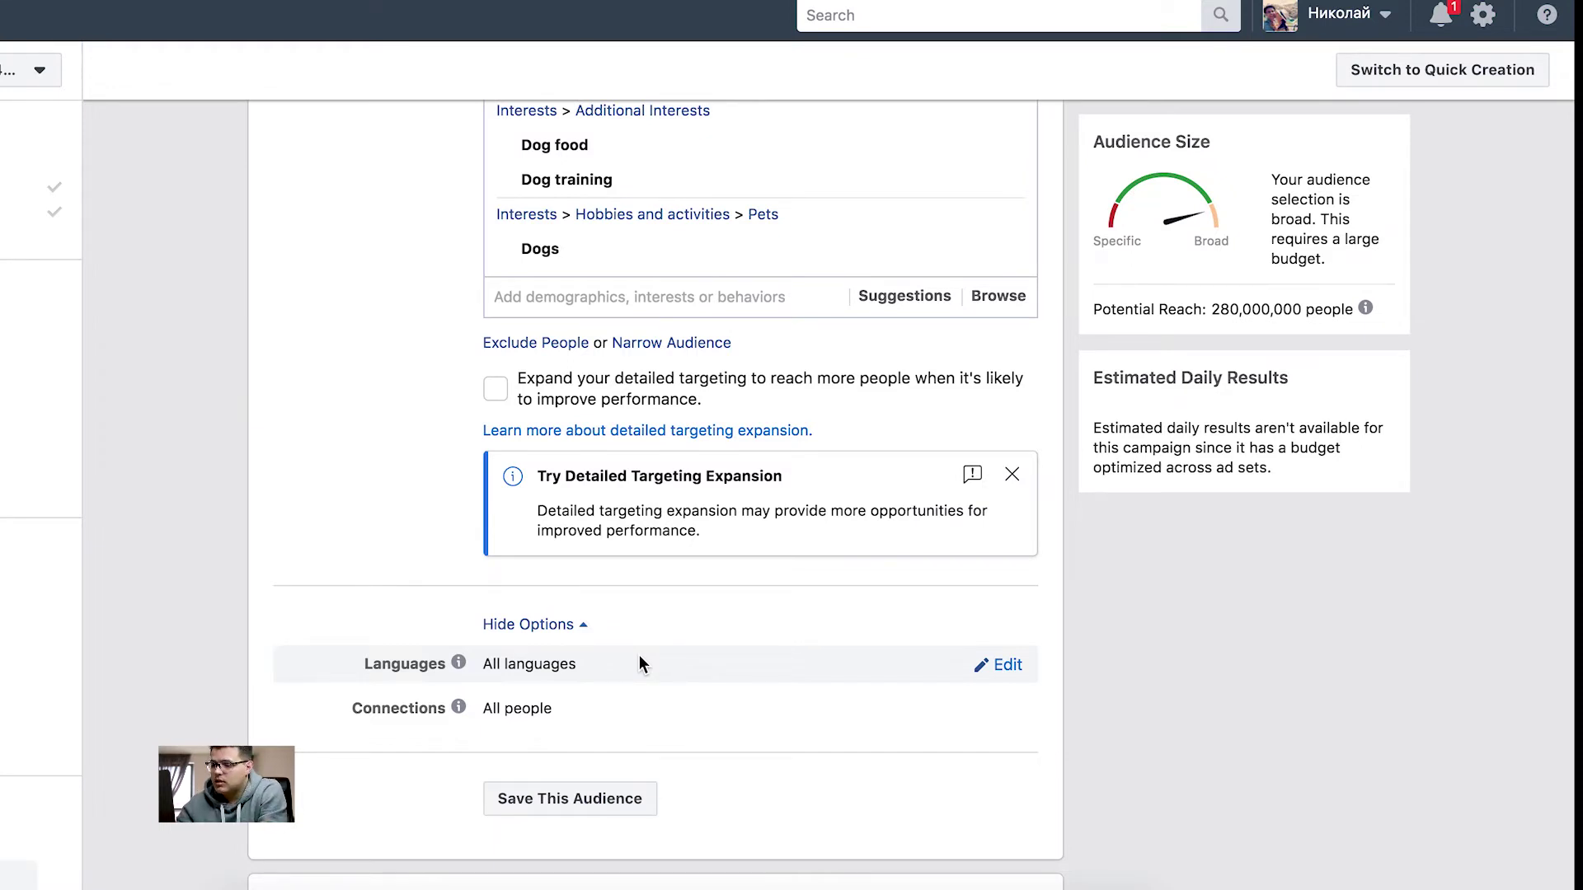
pyautogui.click(994, 668)
pyautogui.click(846, 664)
pyautogui.write('englis')
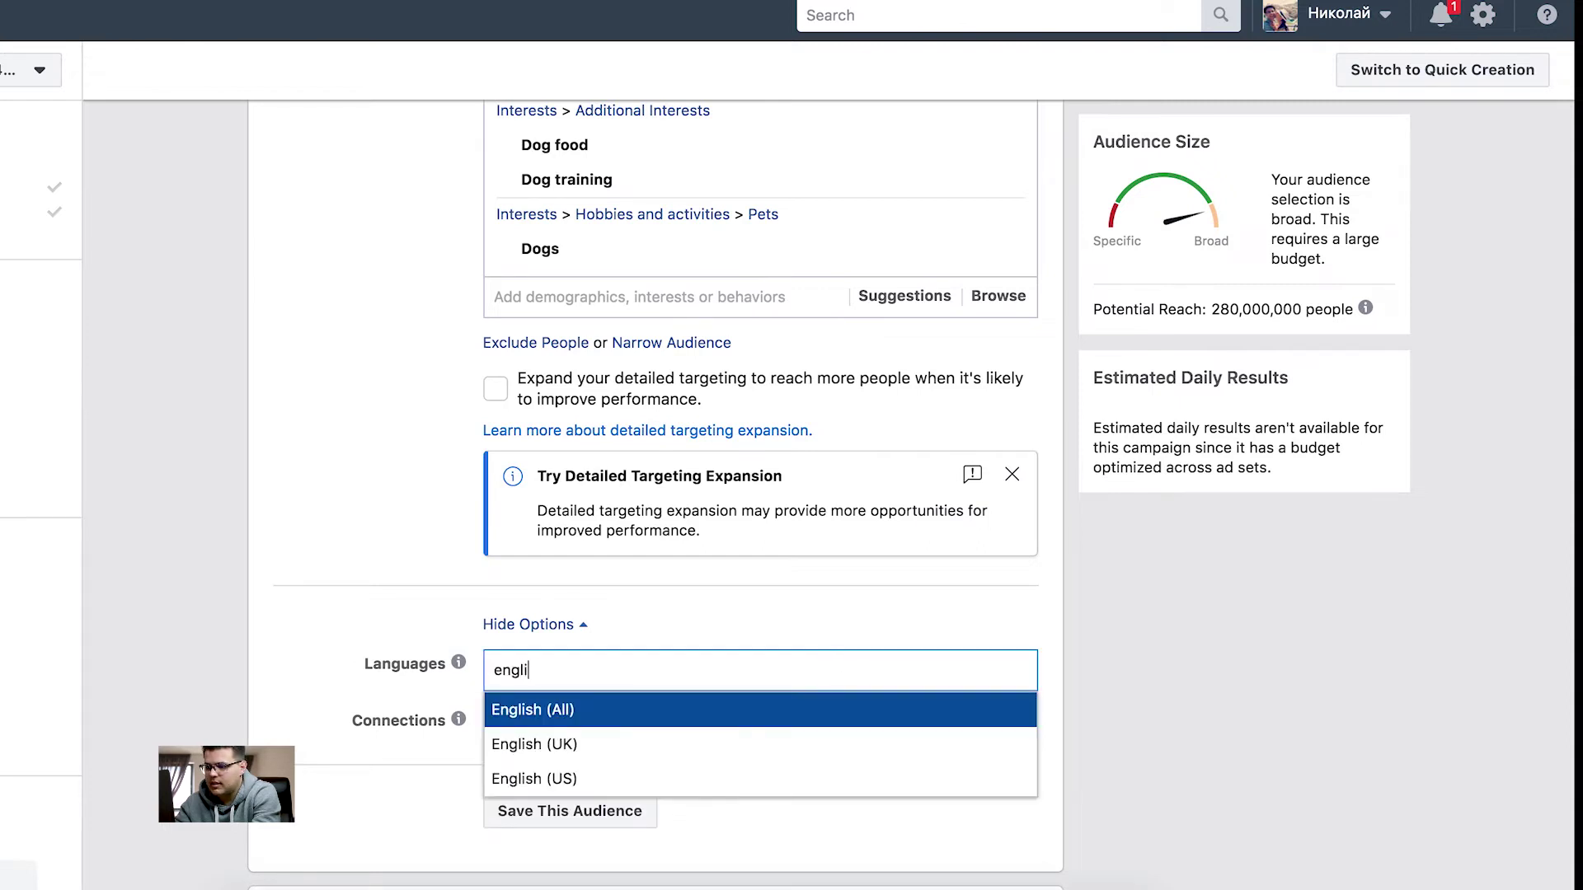
pyautogui.click(699, 719)
pyautogui.write('en')
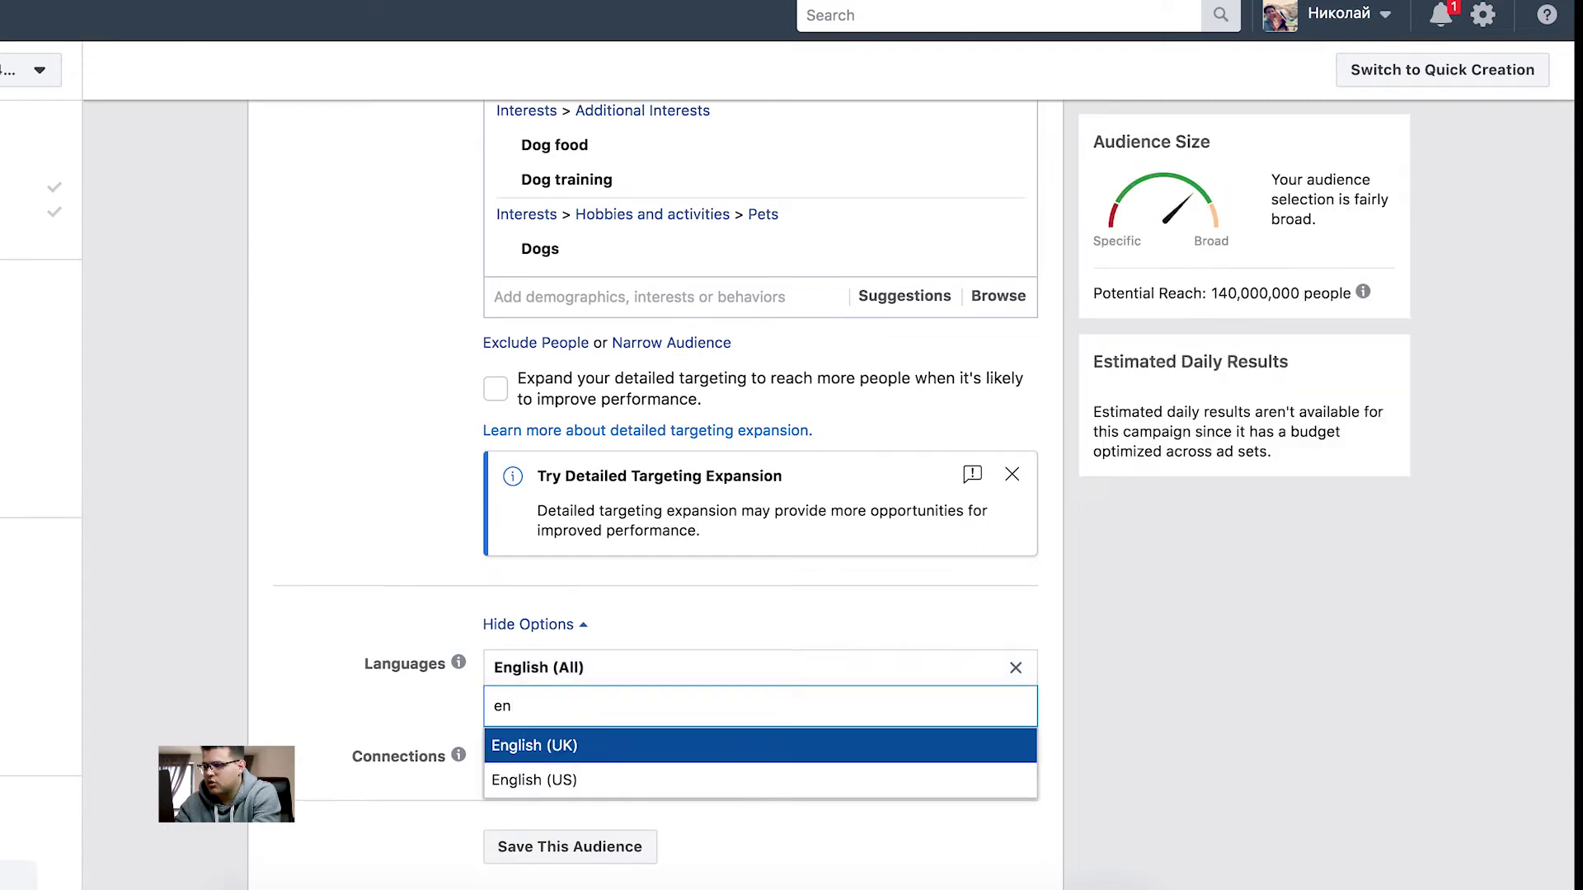
pyautogui.press('Return')
pyautogui.write('en')
pyautogui.press('Return')
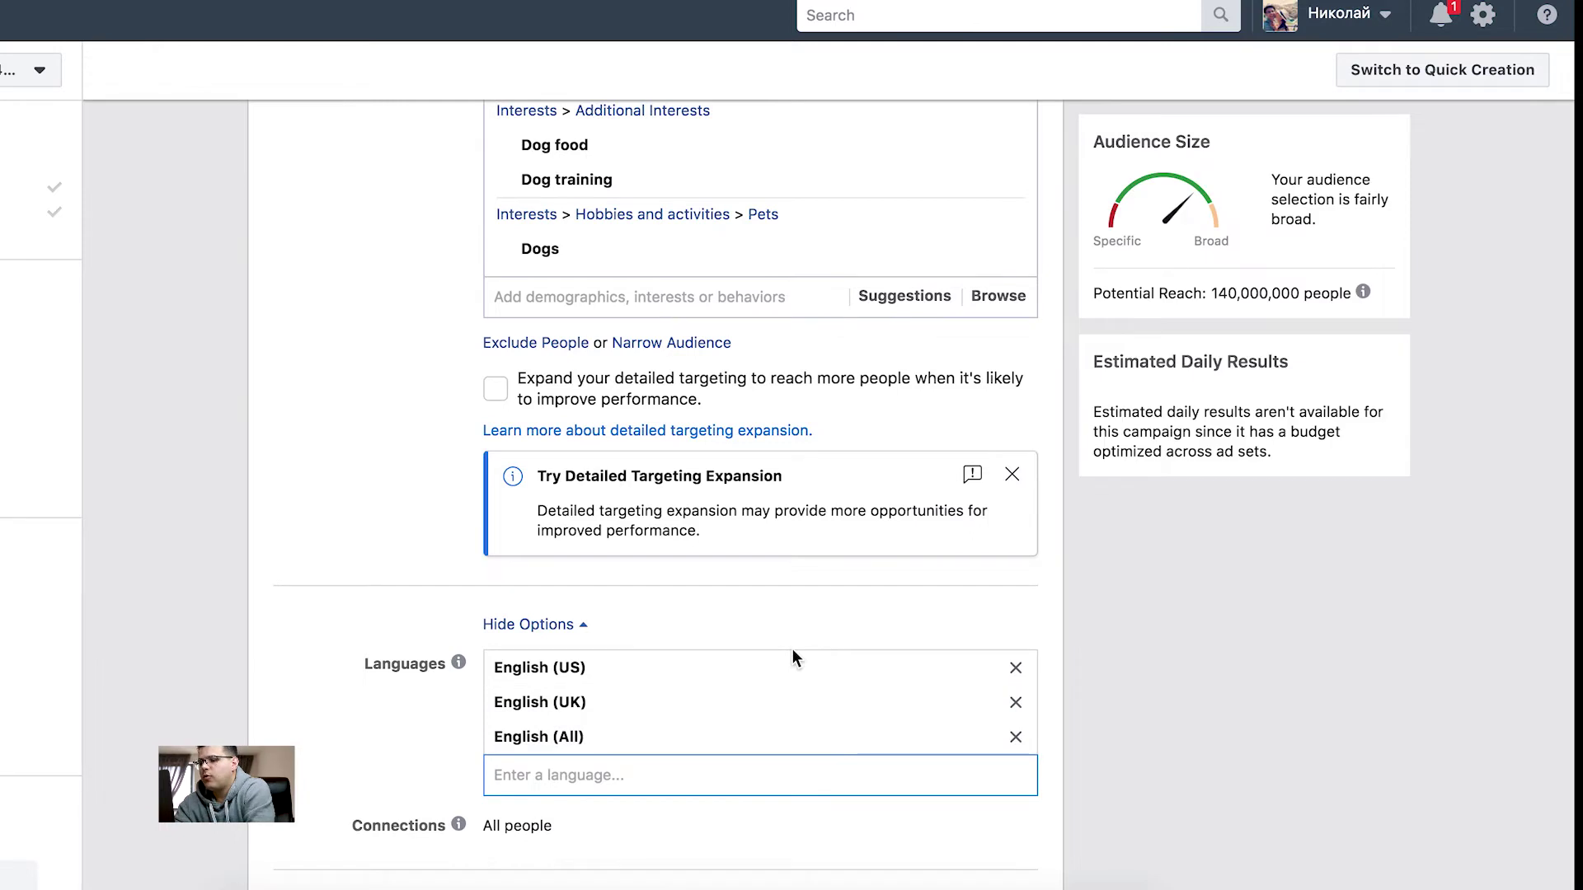
# - Add a Facebook Pages connection that excludes people who like your Page
pyautogui.scroll(-3, 793, 650)
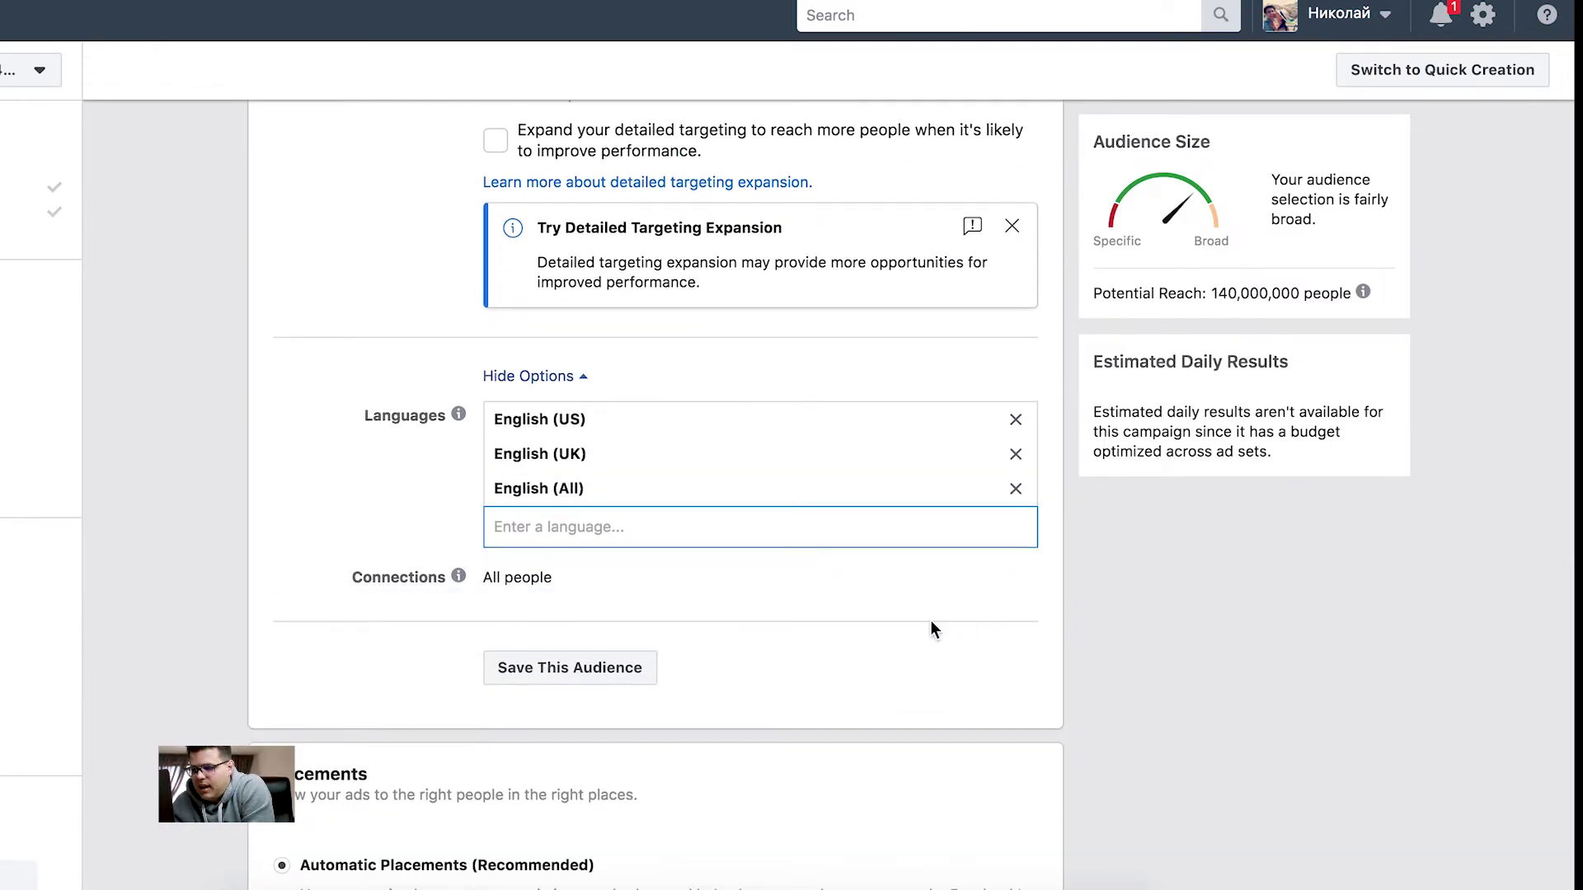
pyautogui.click(993, 577)
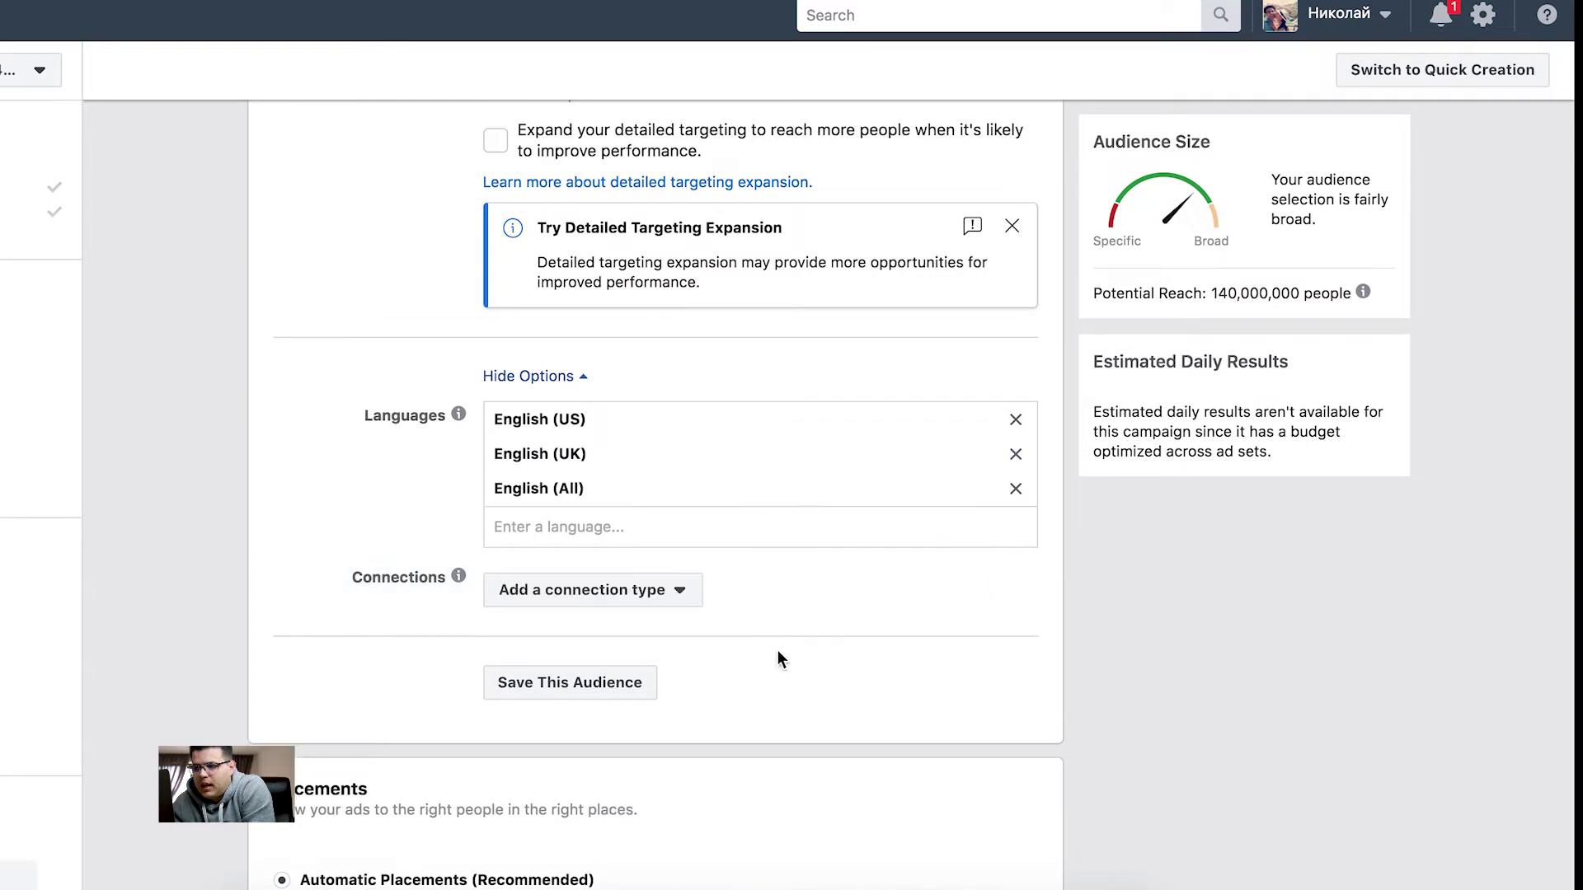
pyautogui.click(658, 600)
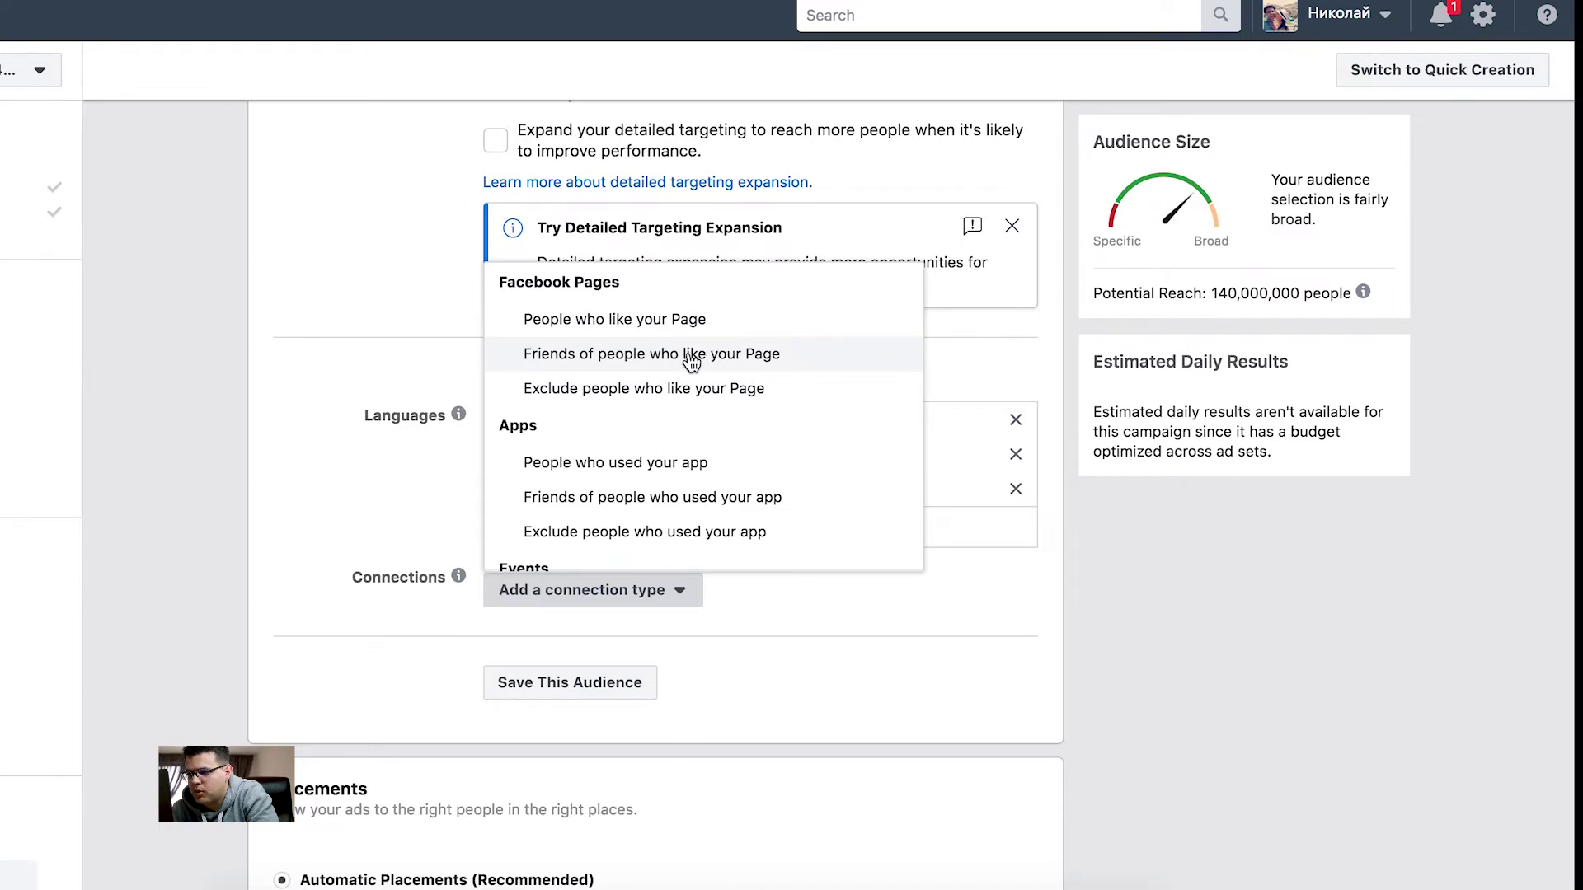
pyautogui.click(705, 391)
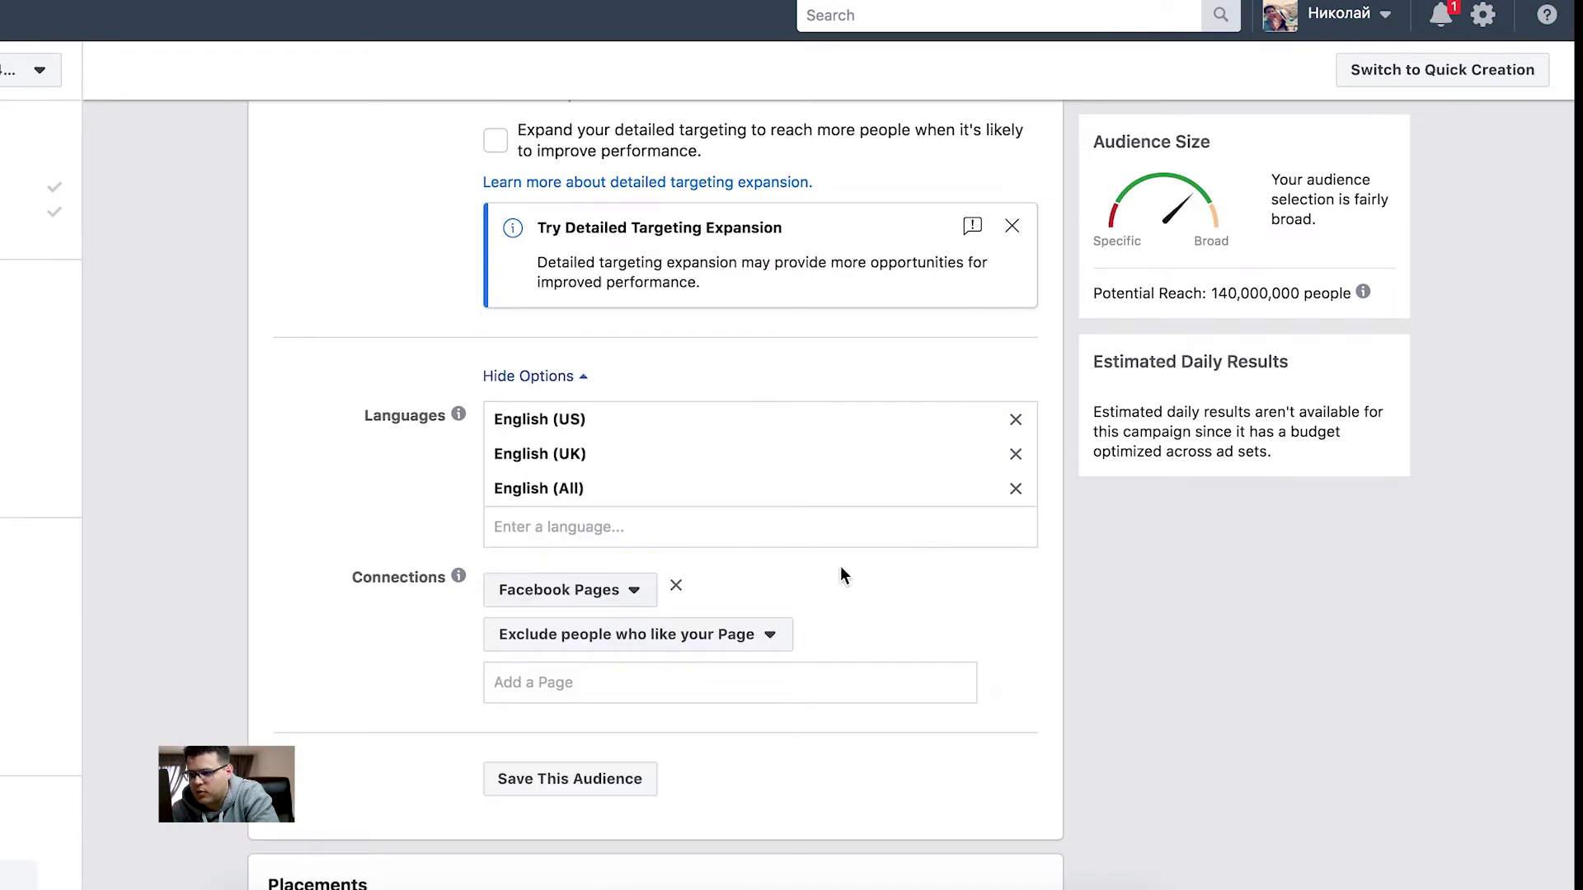
# - Switch to manual placements and deselect Facebook, Messenger and Audience Network, leaving Instagram as the only platform
pyautogui.scroll(-2, 840, 565)
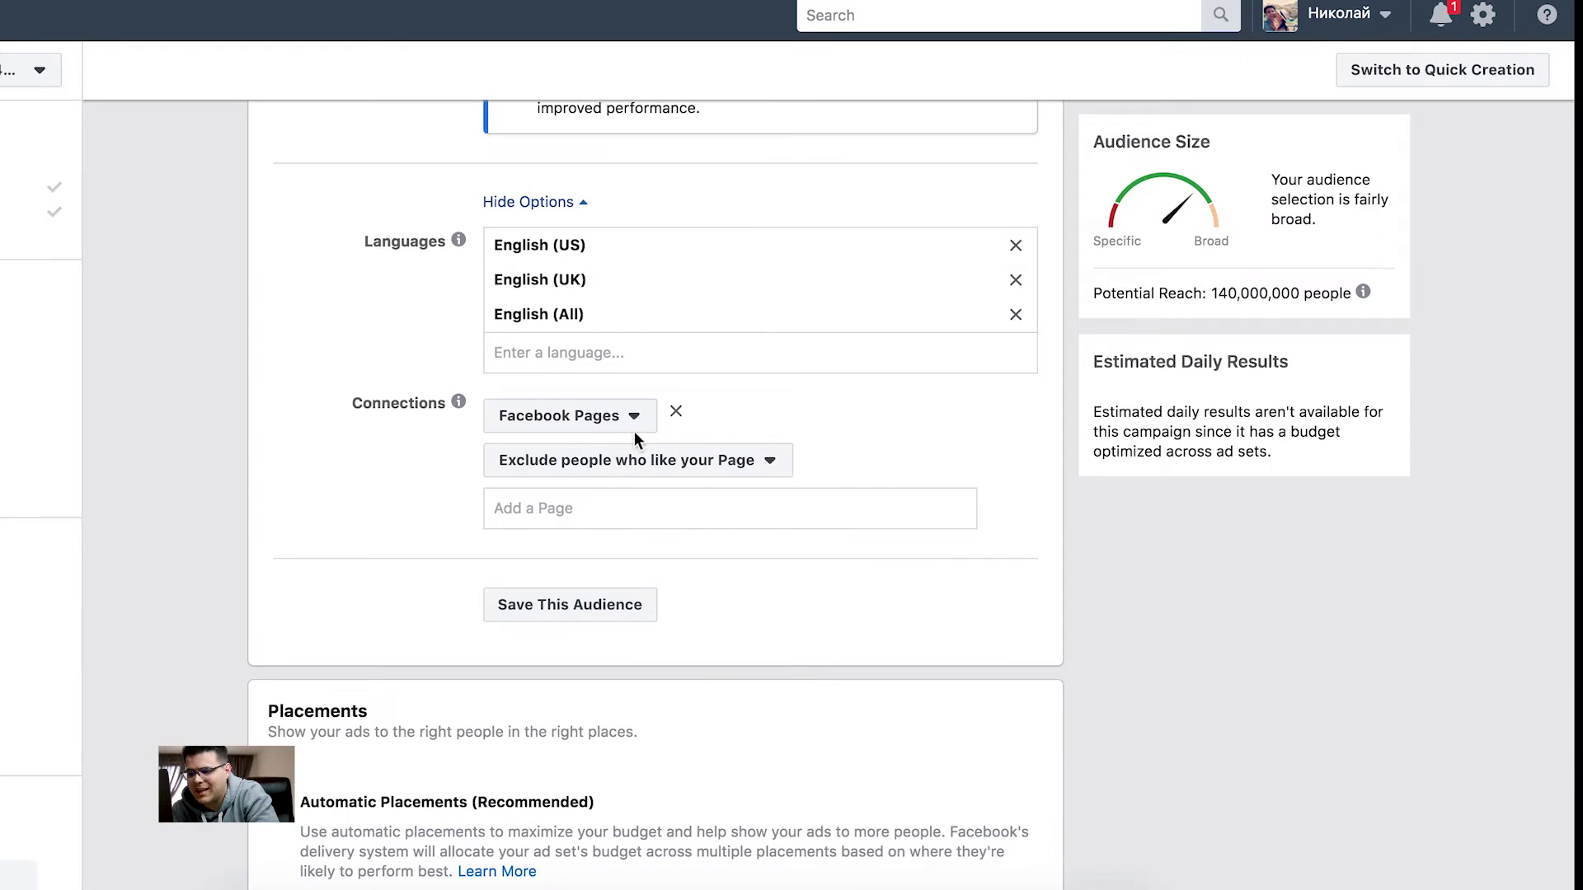
pyautogui.scroll(-2, 687, 624)
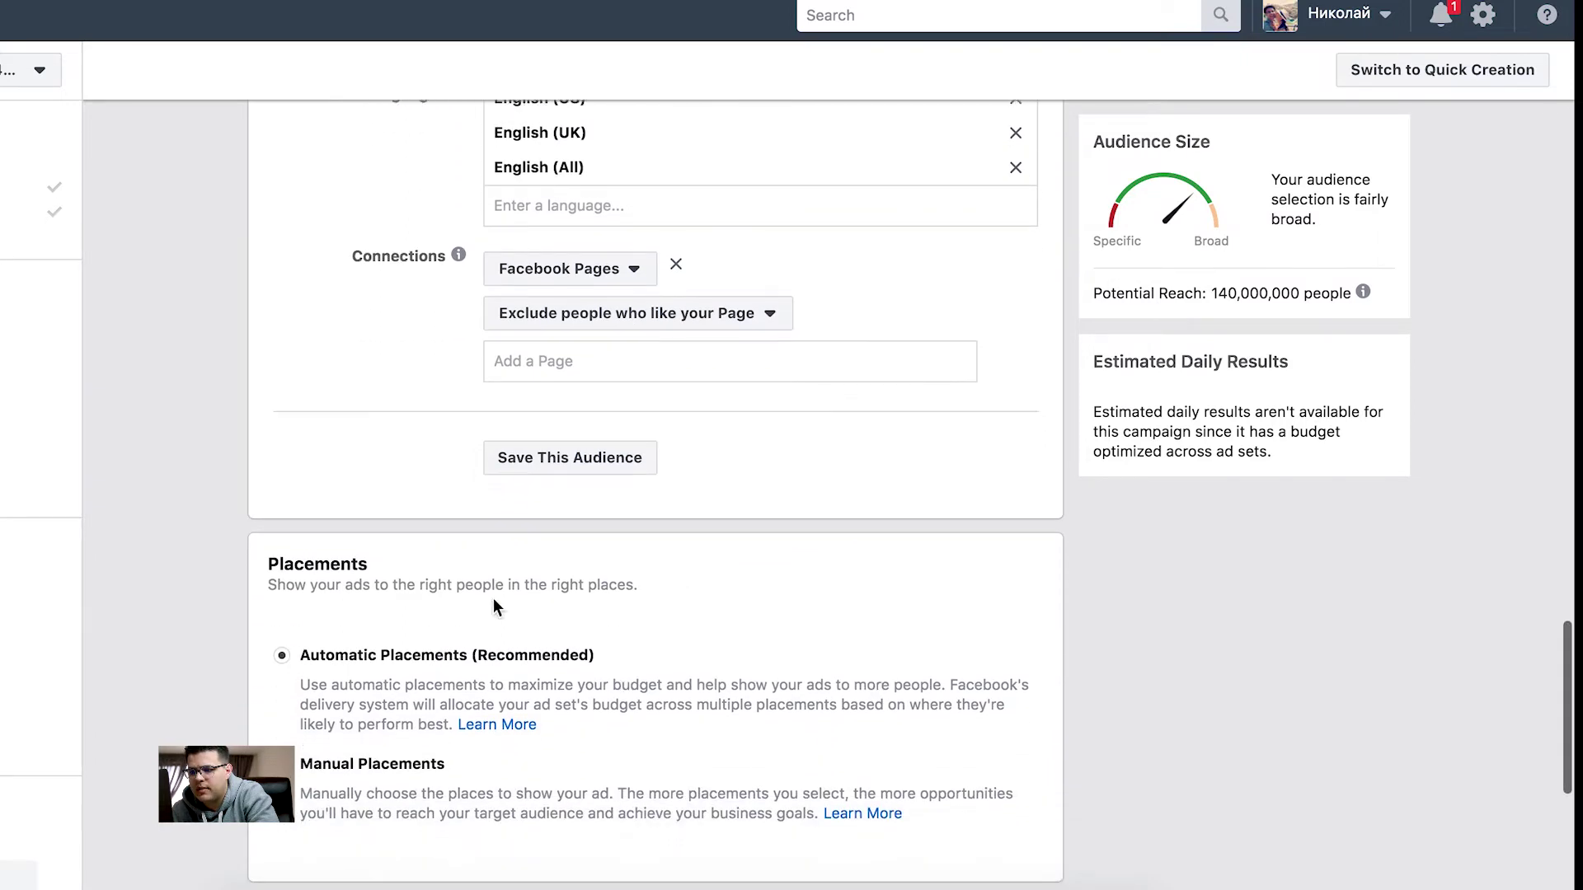
pyautogui.scroll(-3, 420, 561)
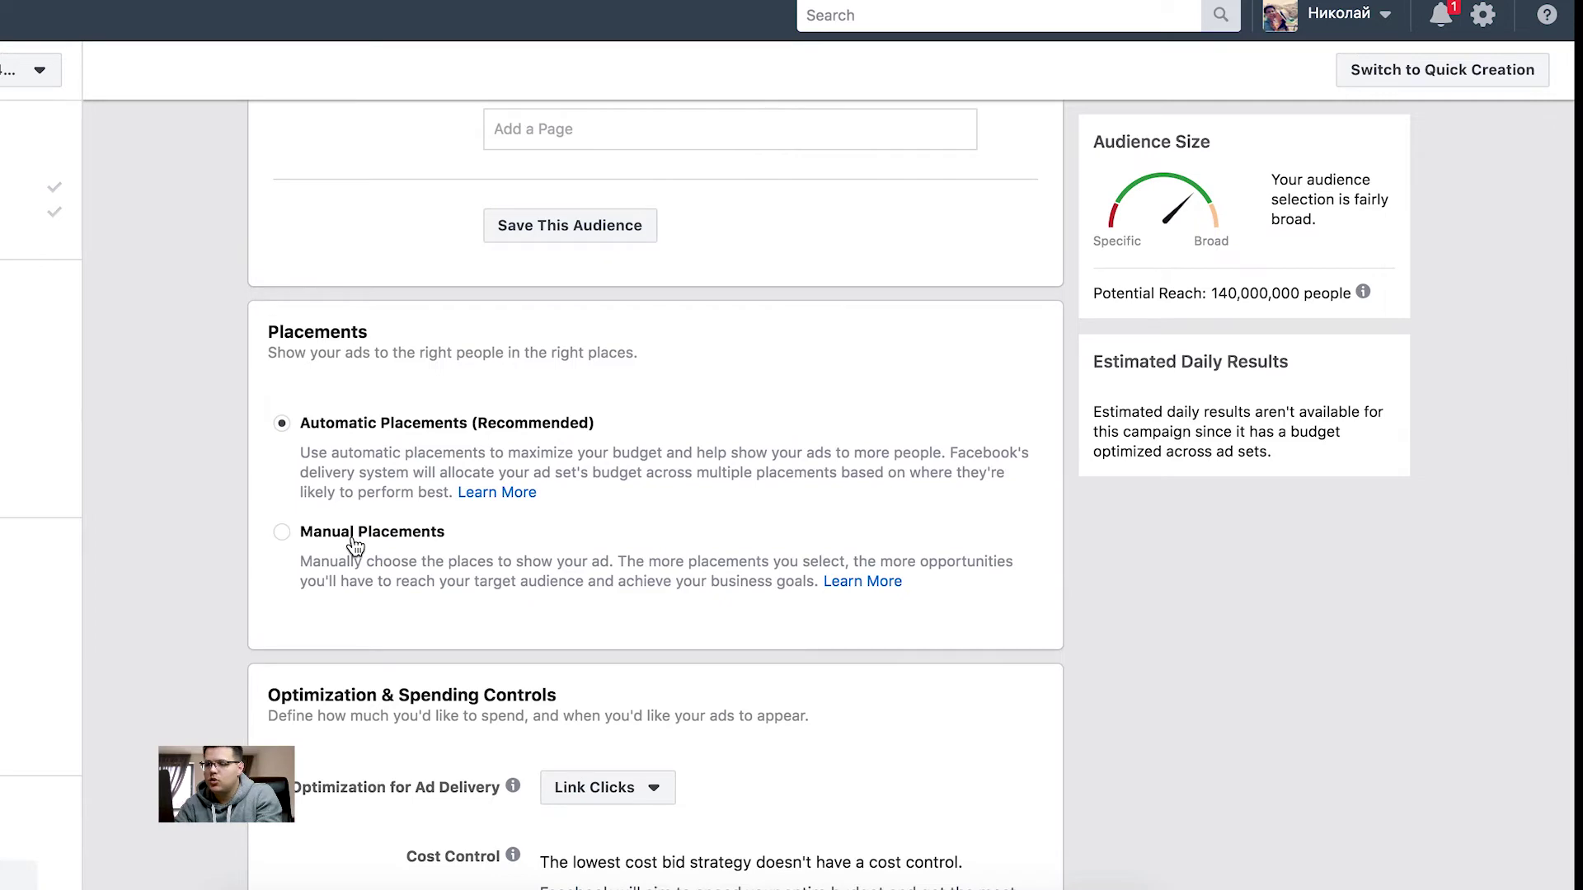
pyautogui.click(354, 544)
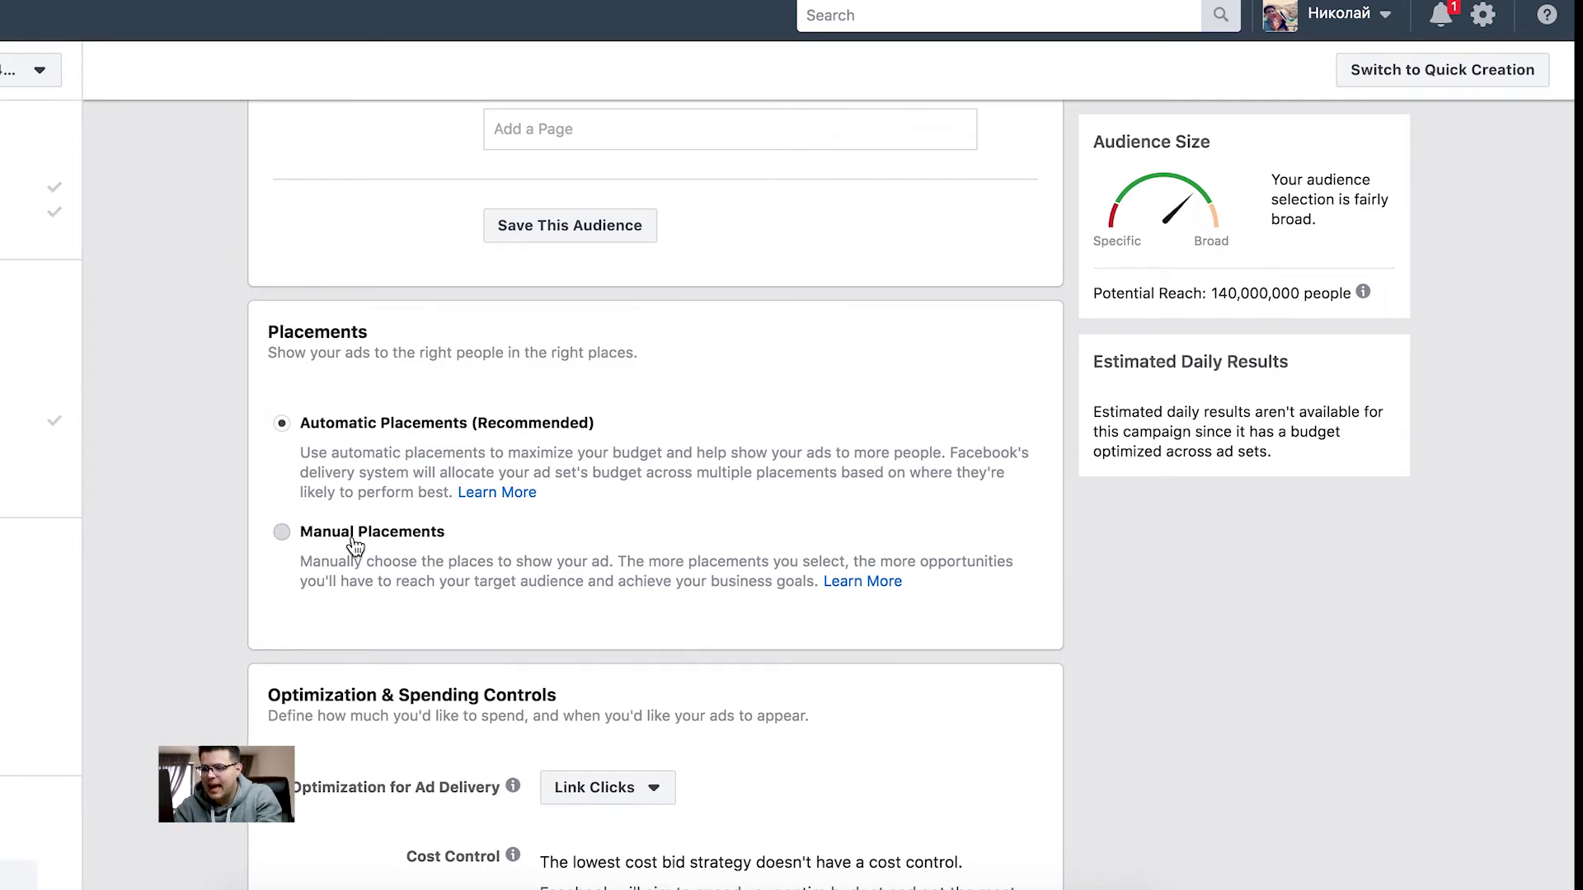
pyautogui.scroll(-2, 383, 658)
pyautogui.click(309, 538)
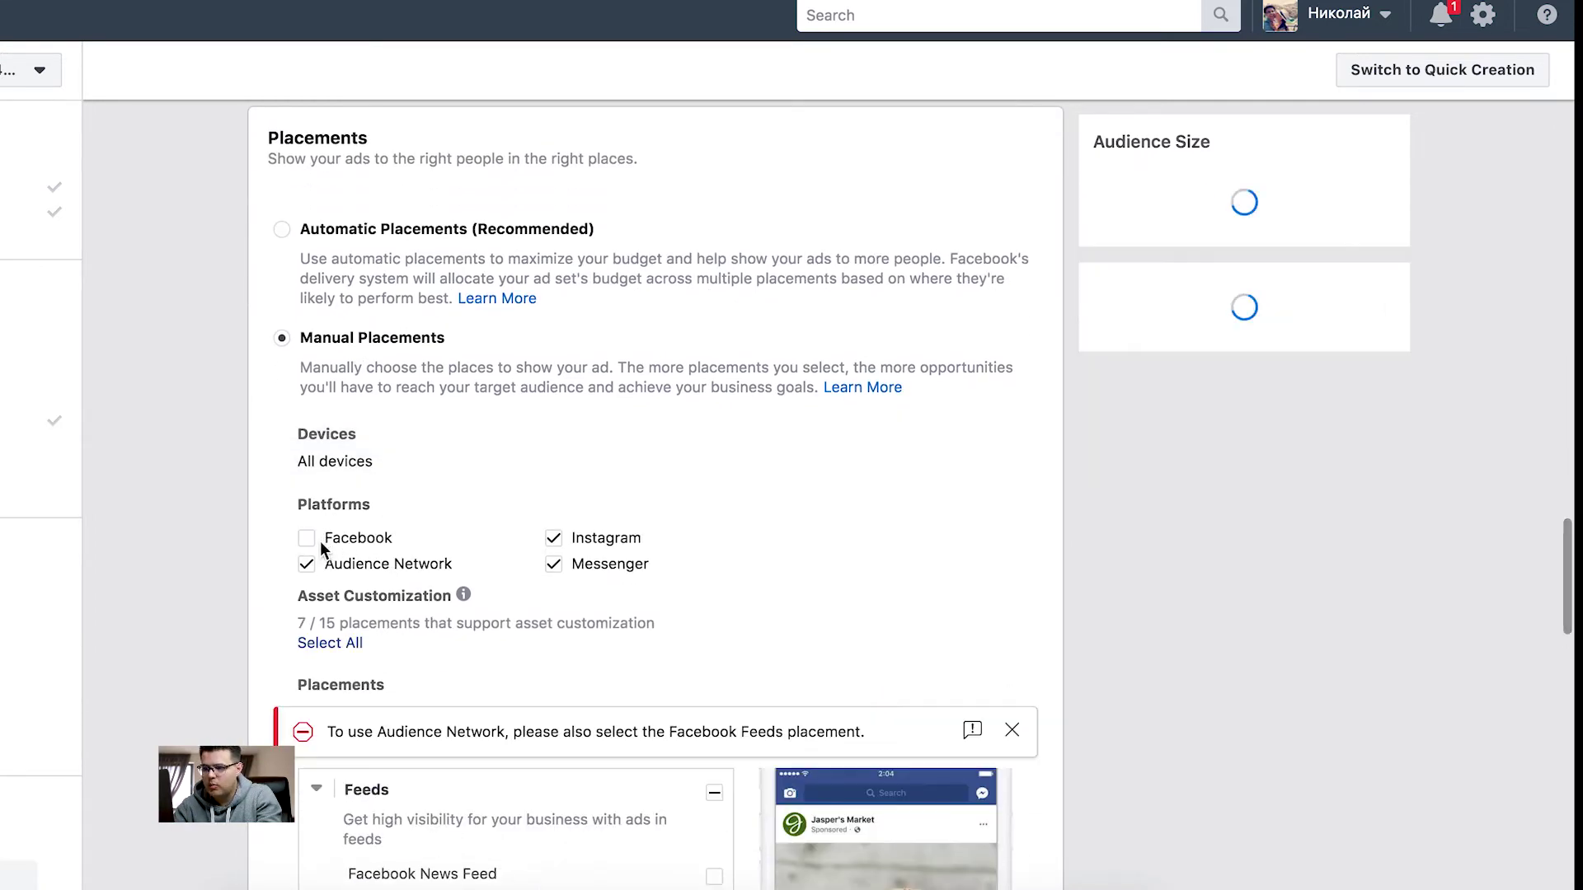
pyautogui.click(554, 722)
pyautogui.click(306, 722)
# - Remove the Instagram Explore and Instagram Feed placements so that only Instagram Stories is selected
pyautogui.scroll(-9, 307, 722)
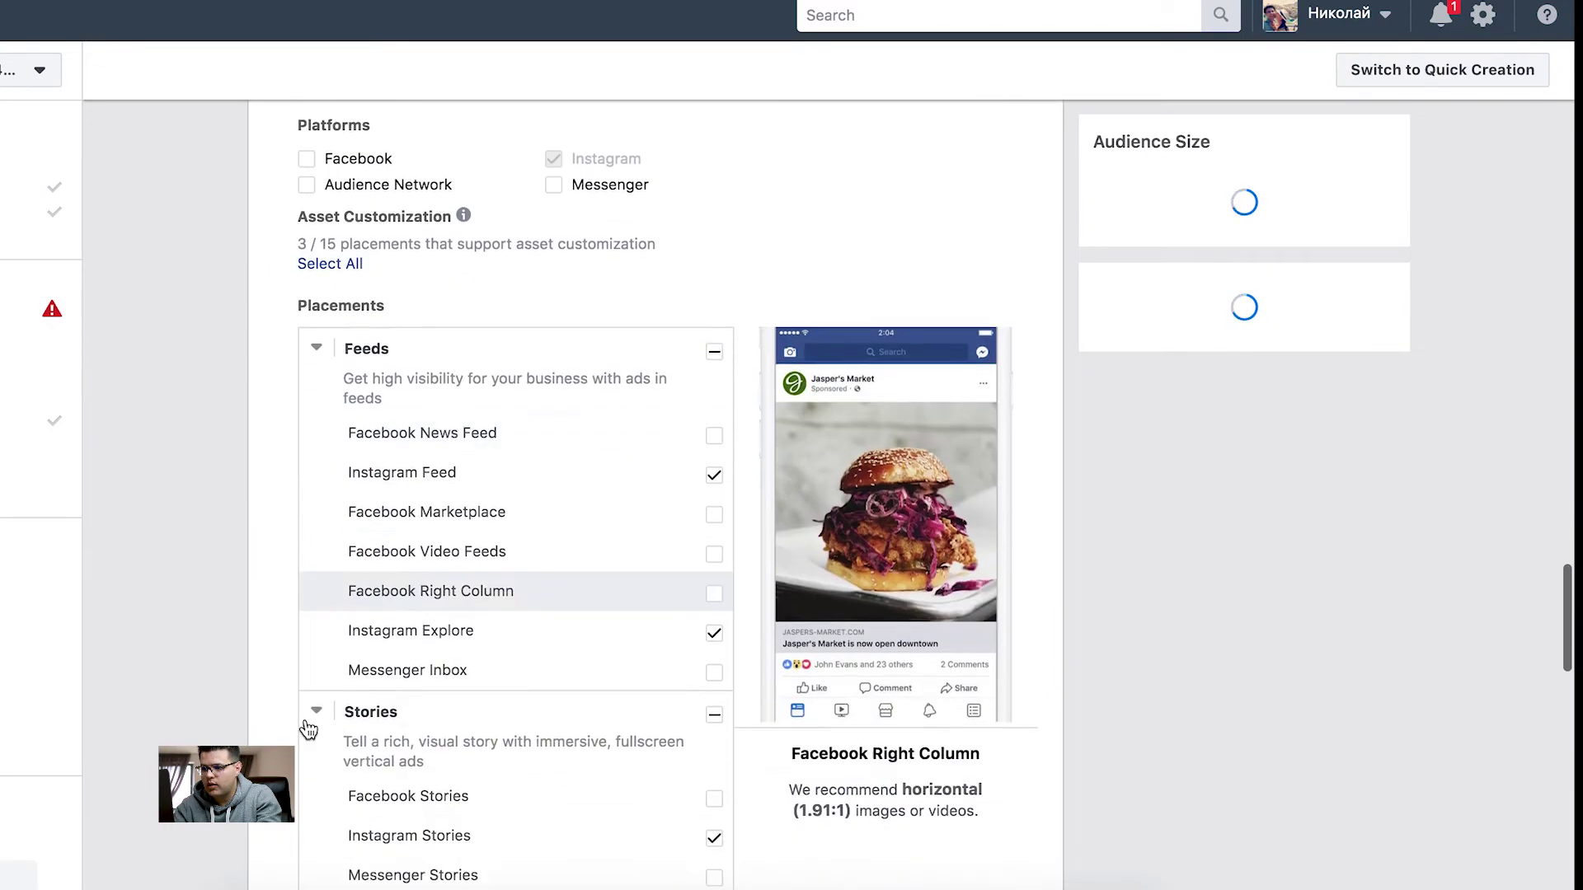
pyautogui.scroll(1, 615, 483)
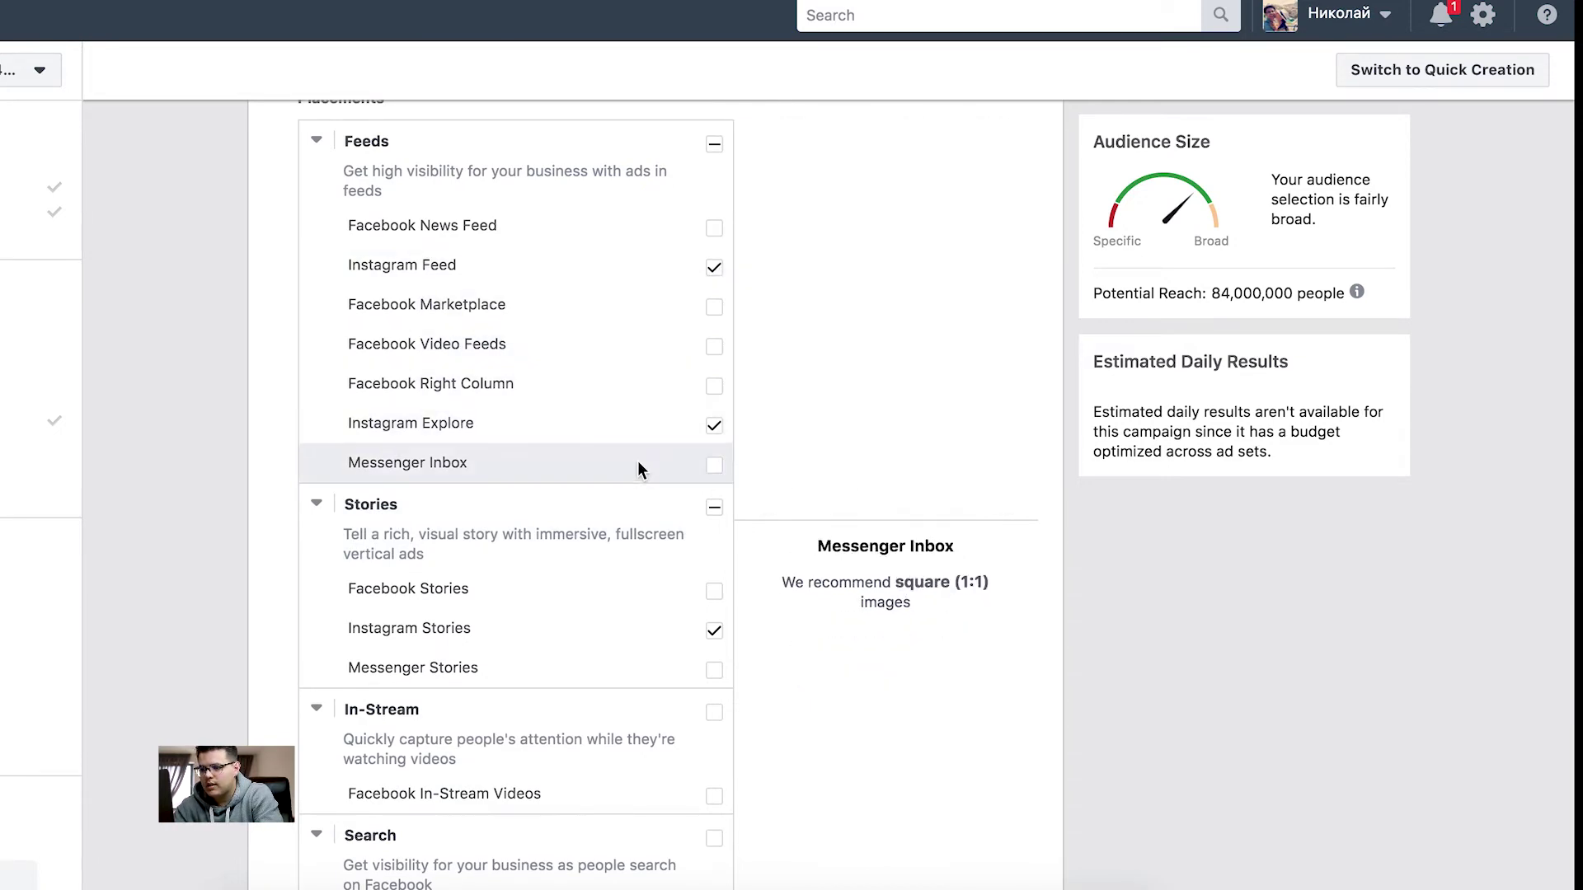
pyautogui.click(714, 428)
pyautogui.click(714, 267)
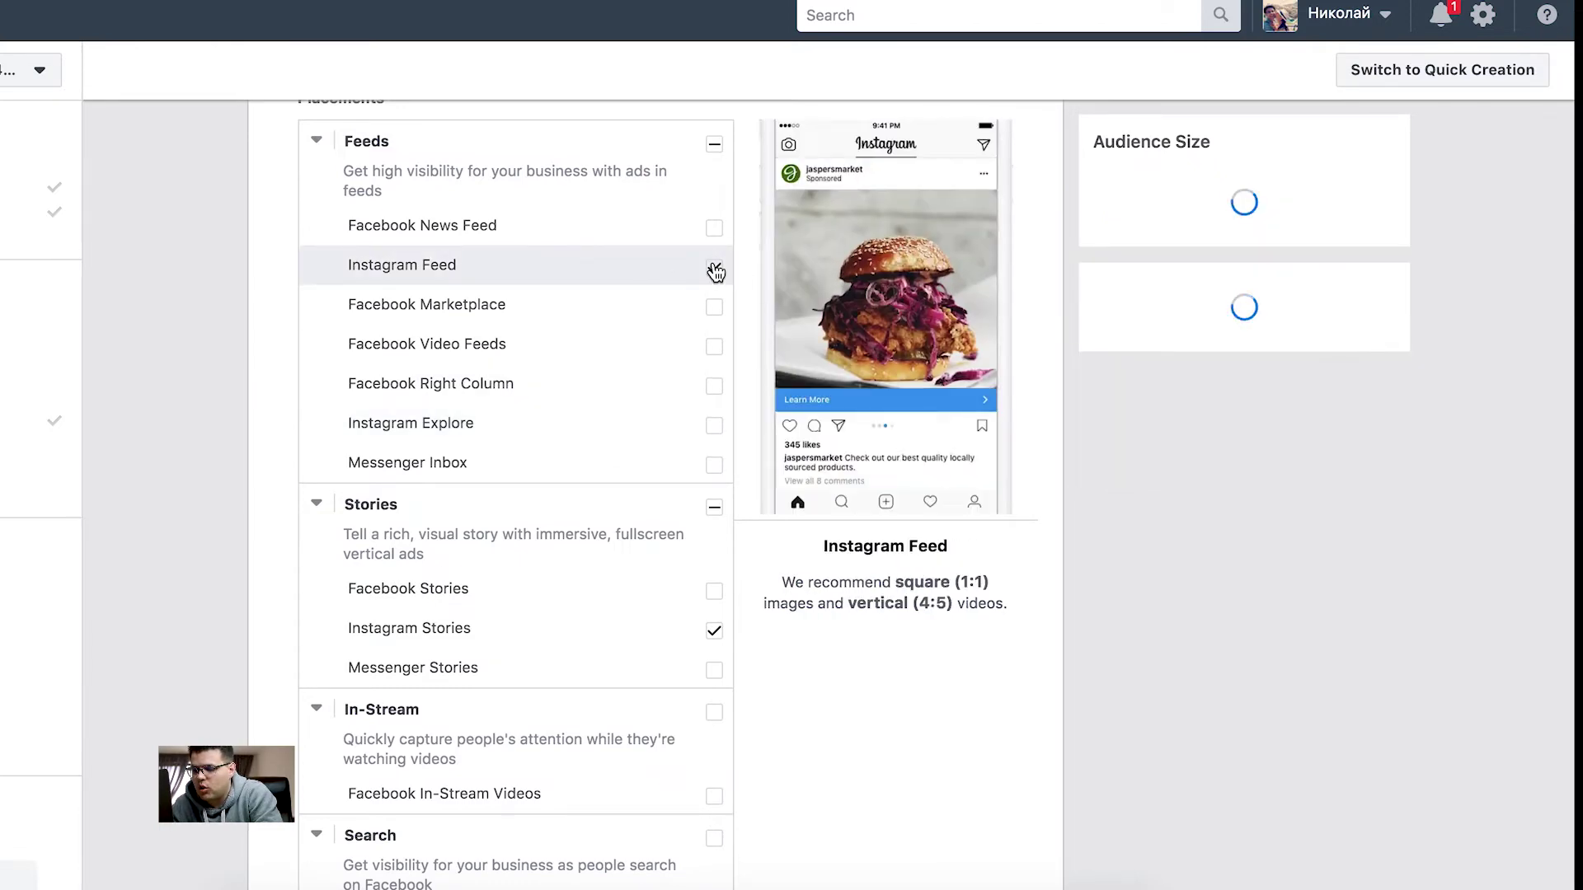
# - Choose Link Clicks as the optimization for ad delivery
pyautogui.scroll(-4, 745, 610)
pyautogui.scroll(-10, 745, 611)
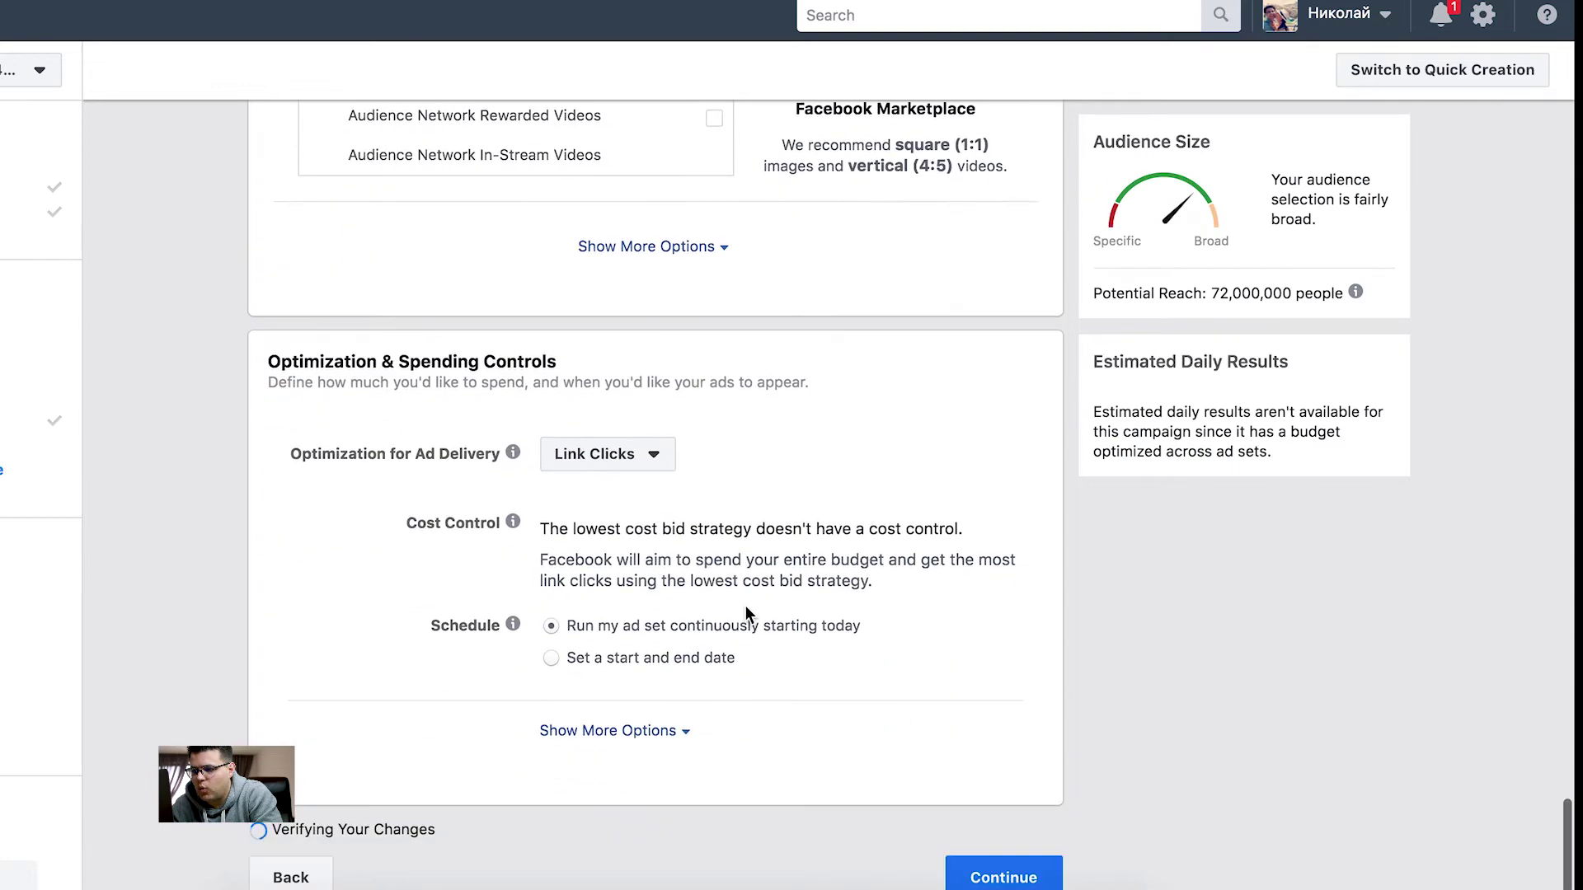
pyautogui.click(629, 474)
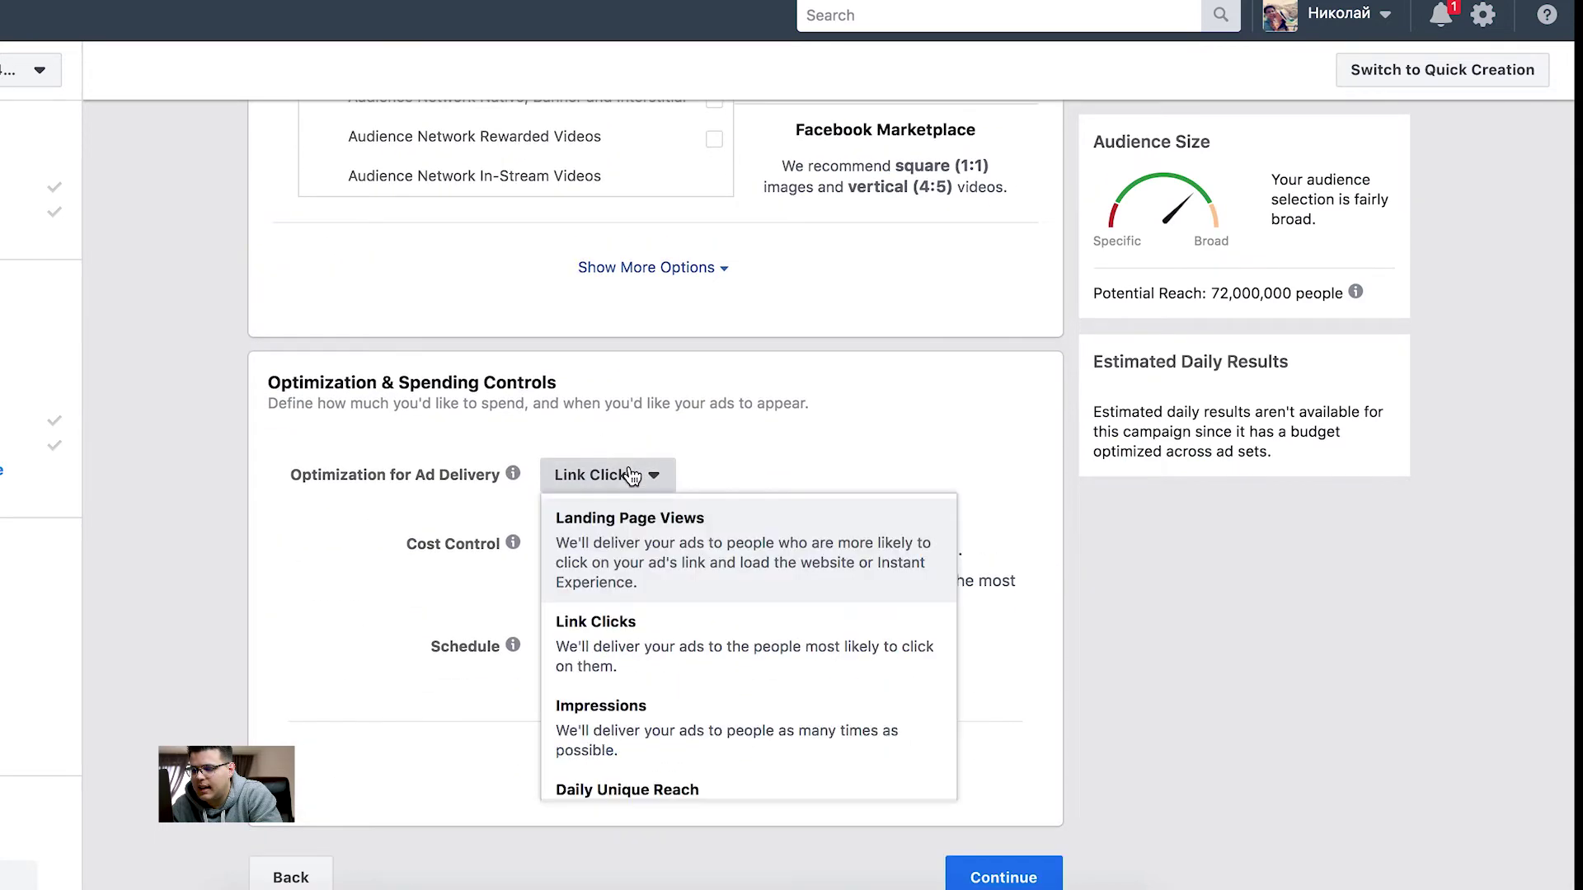
pyautogui.click(695, 614)
# - Expand the additional spending options and set the ad set to be charged per Link Click (CPC)
pyautogui.click(640, 753)
pyautogui.scroll(-2, 642, 756)
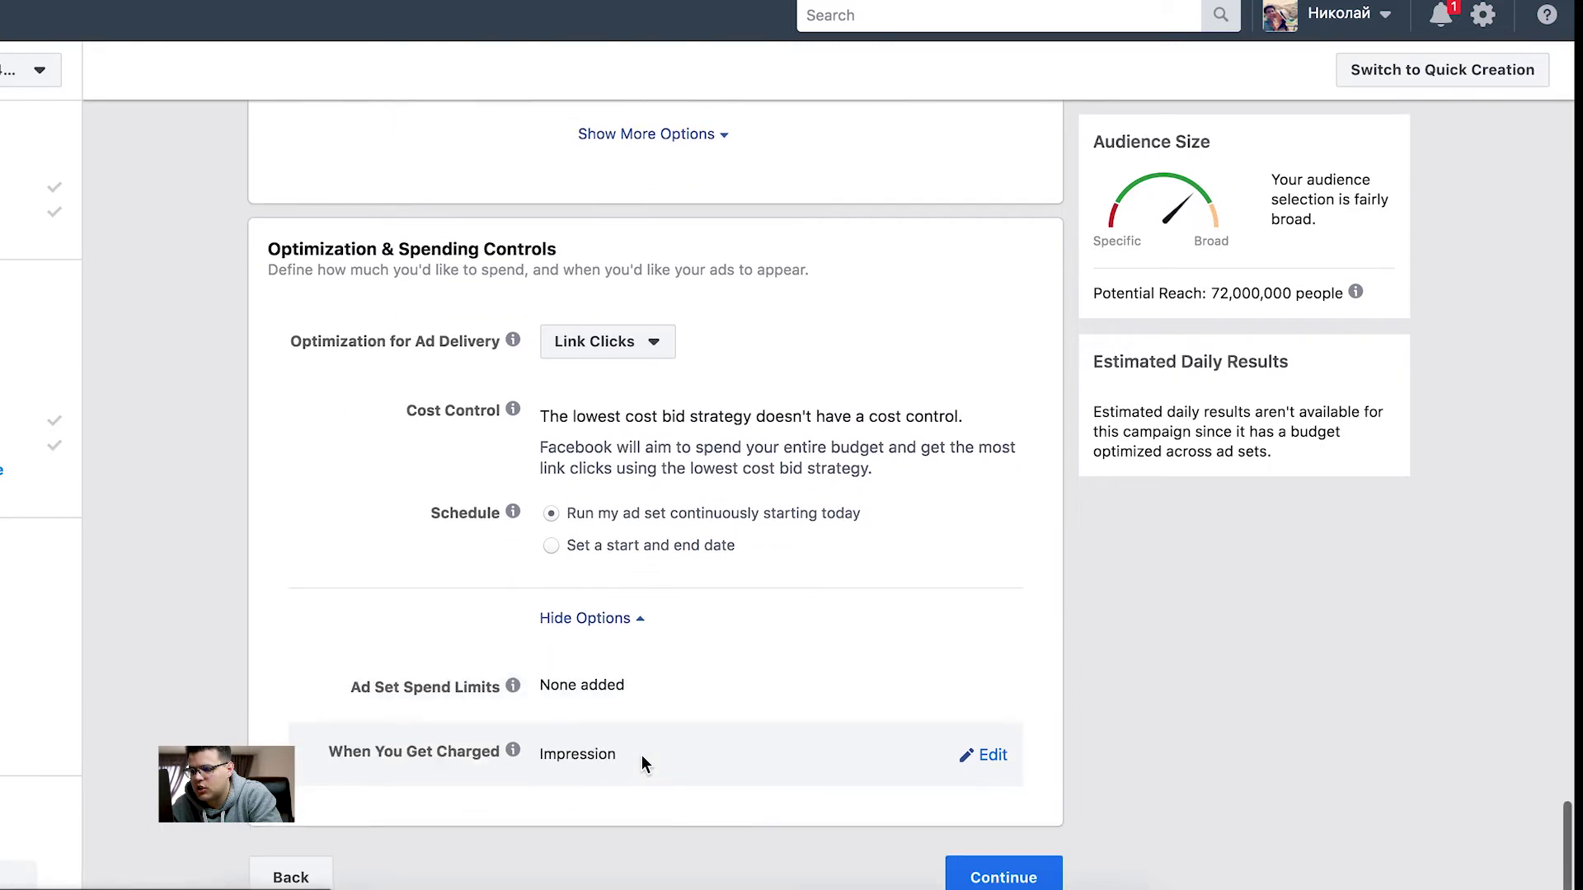
pyautogui.click(985, 755)
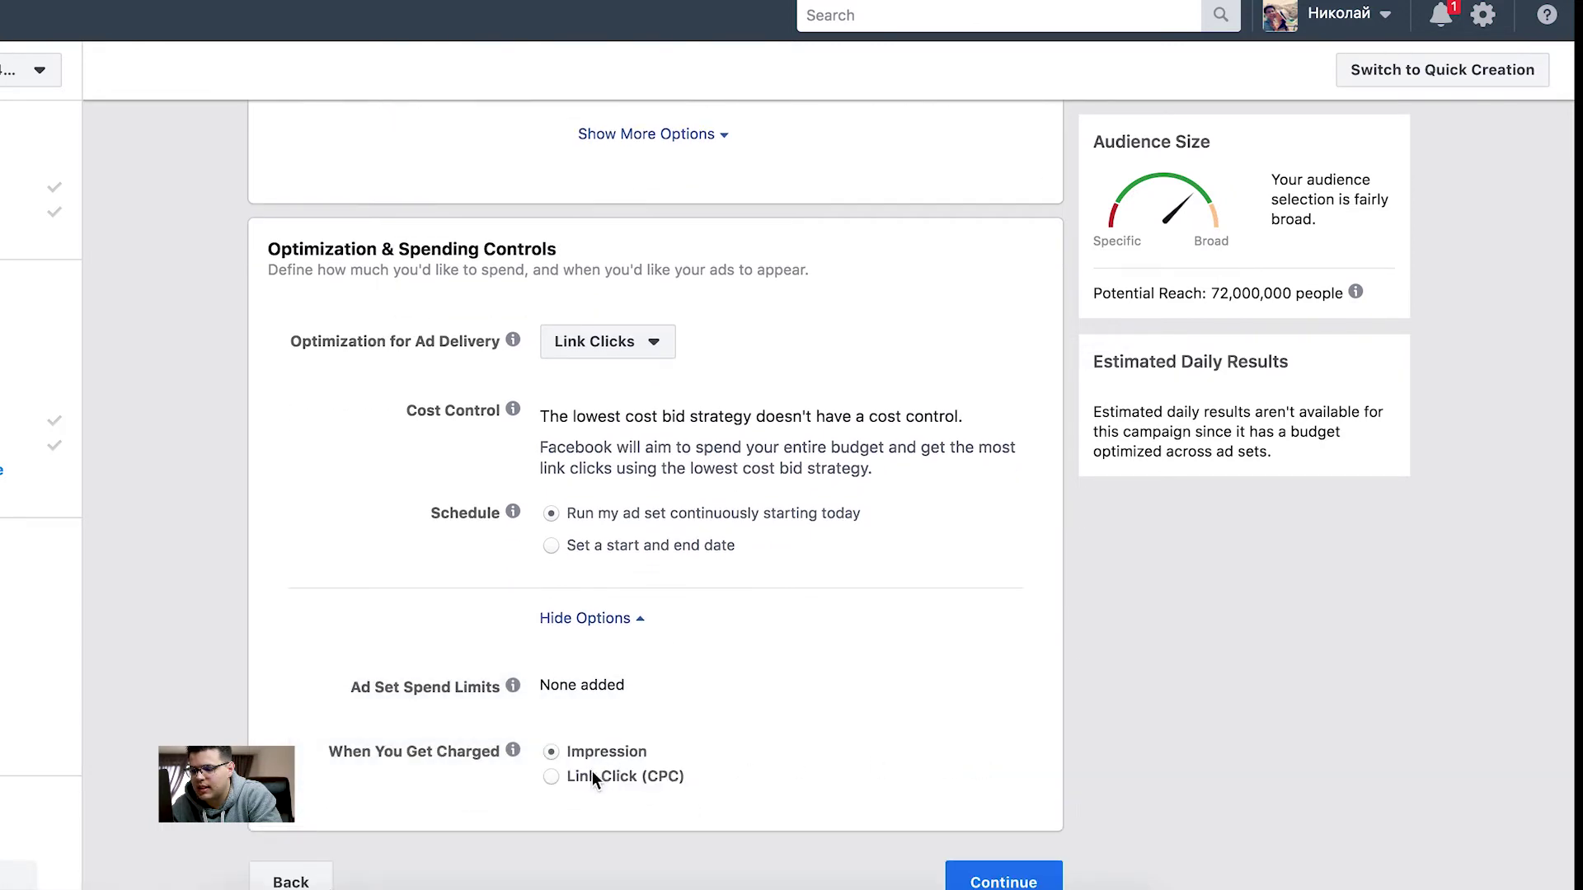
pyautogui.click(559, 776)
# - Continue to the ad-level settings and open the account videos selection for the ad's media
pyautogui.click(989, 876)
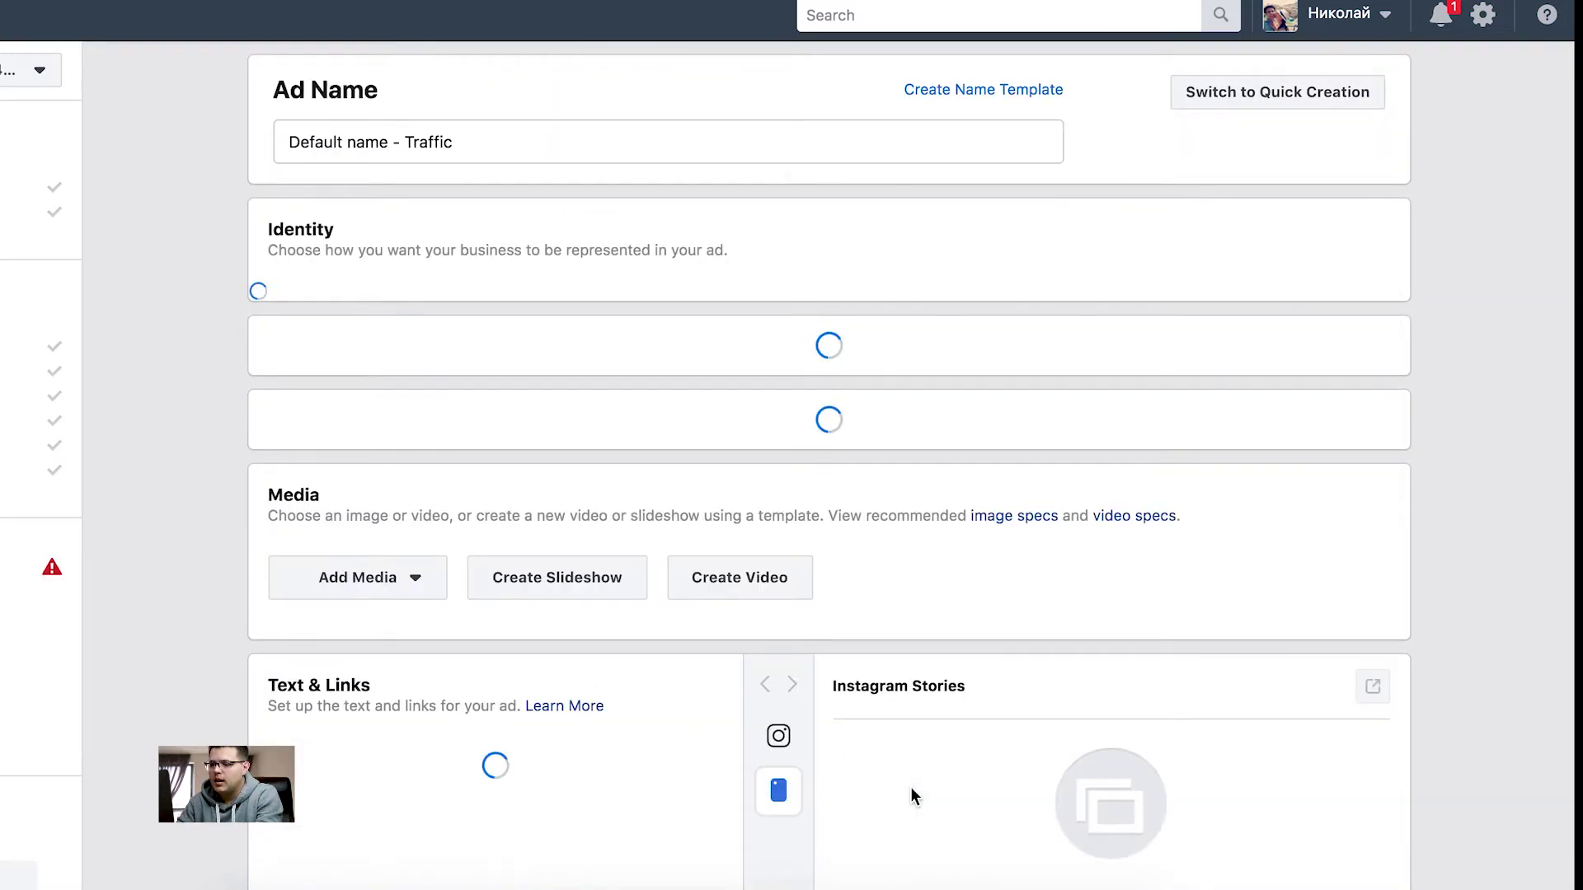
pyautogui.scroll(-3, 555, 159)
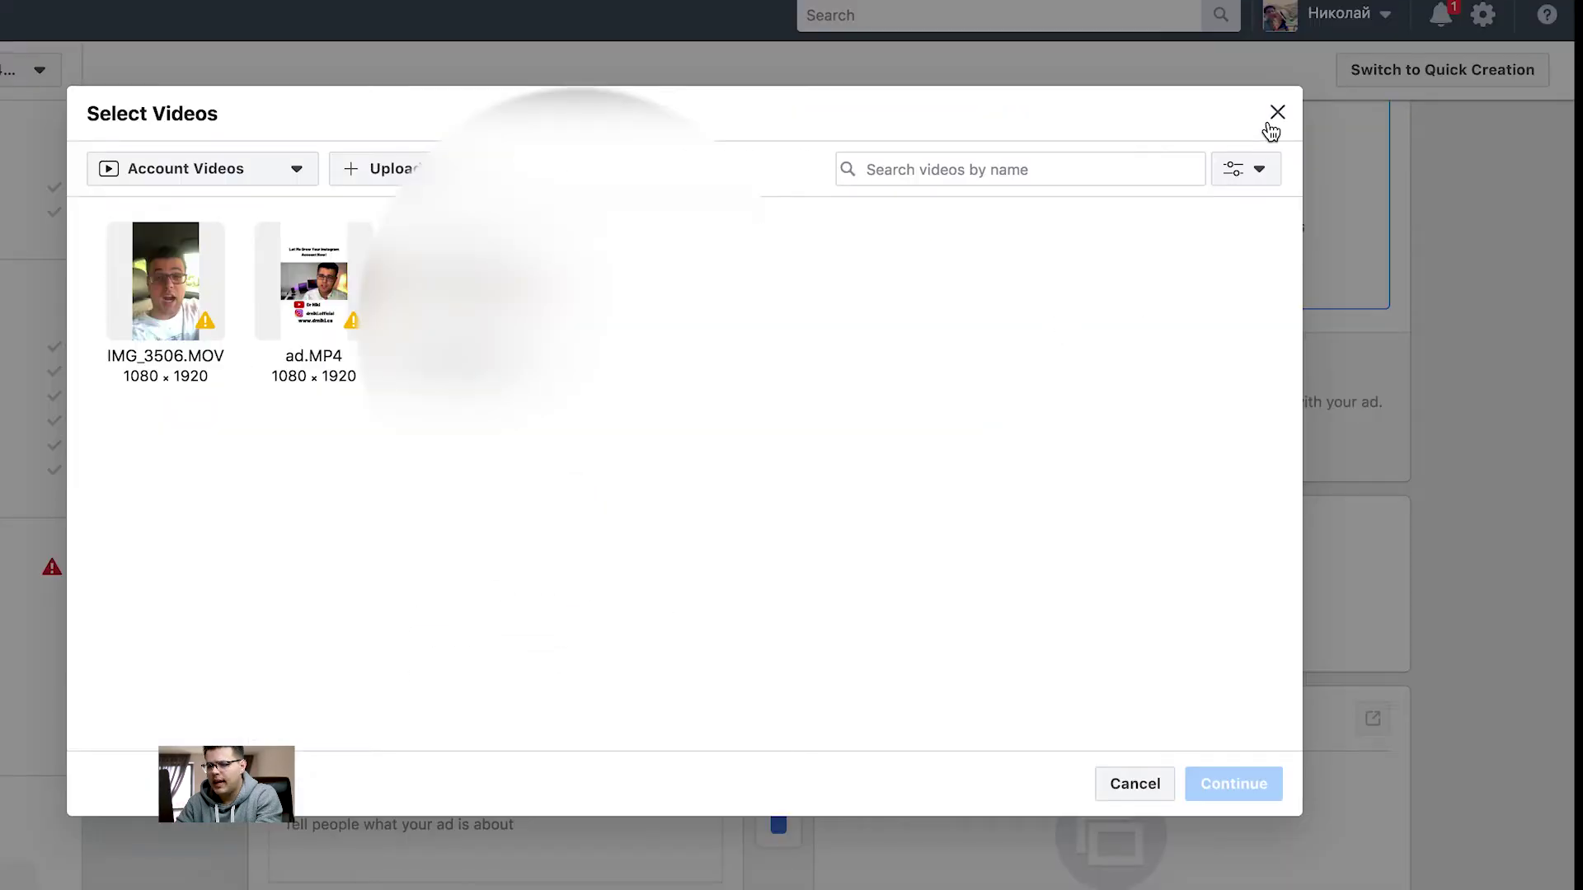
# - Reopen the account videos selection and add IMG_3506.MOV as the Instagram Stories ad's media
pyautogui.click(1274, 118)
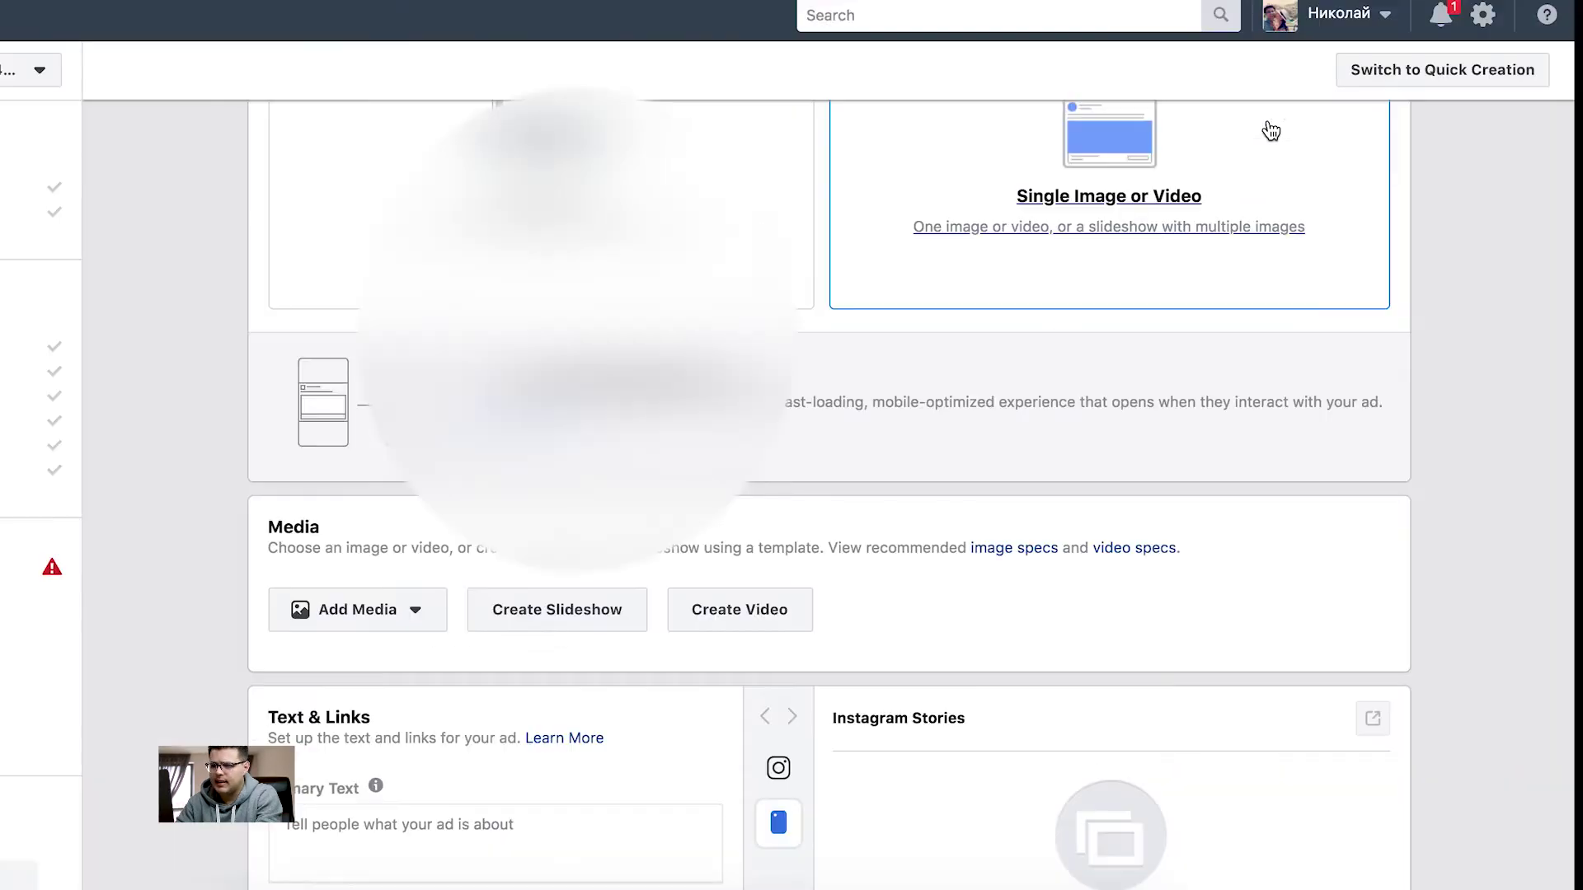
pyautogui.click(435, 611)
pyautogui.click(343, 695)
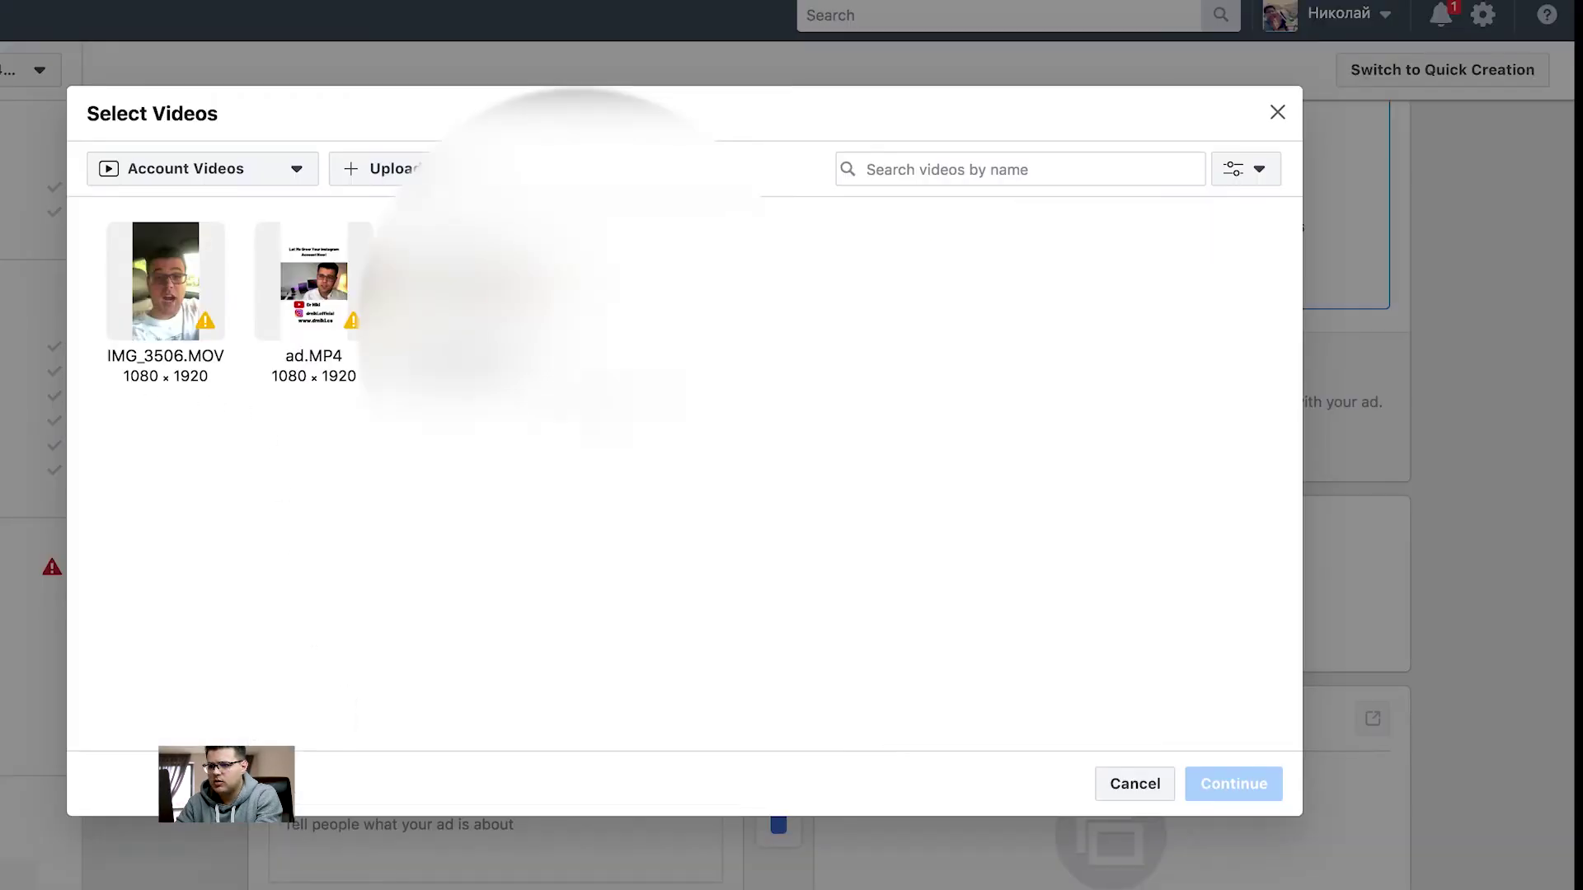
pyautogui.click(165, 280)
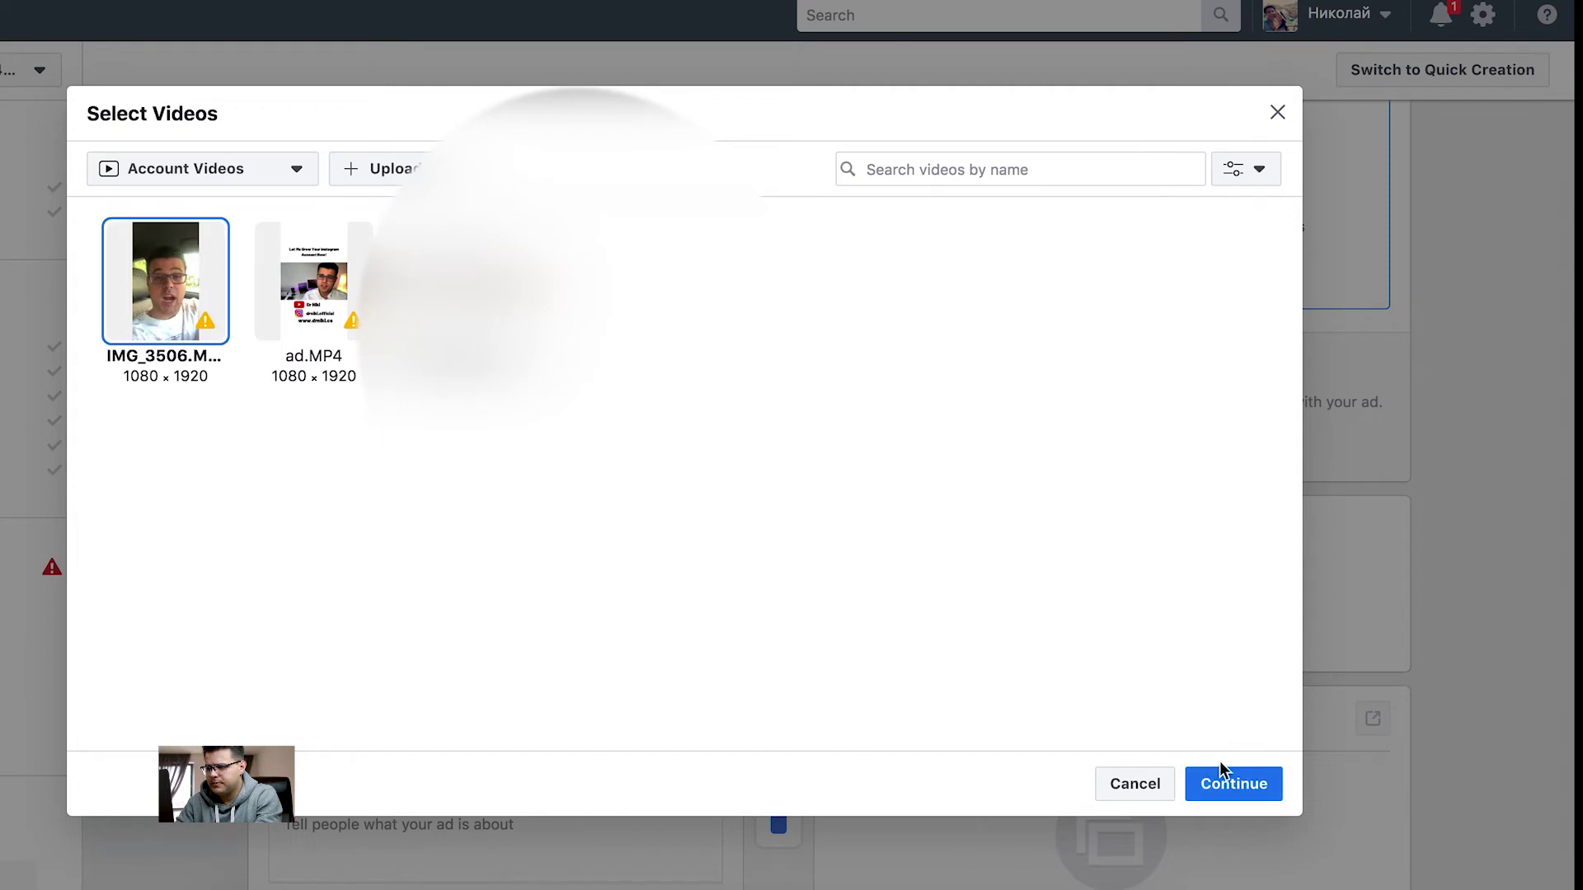
pyautogui.click(1224, 784)
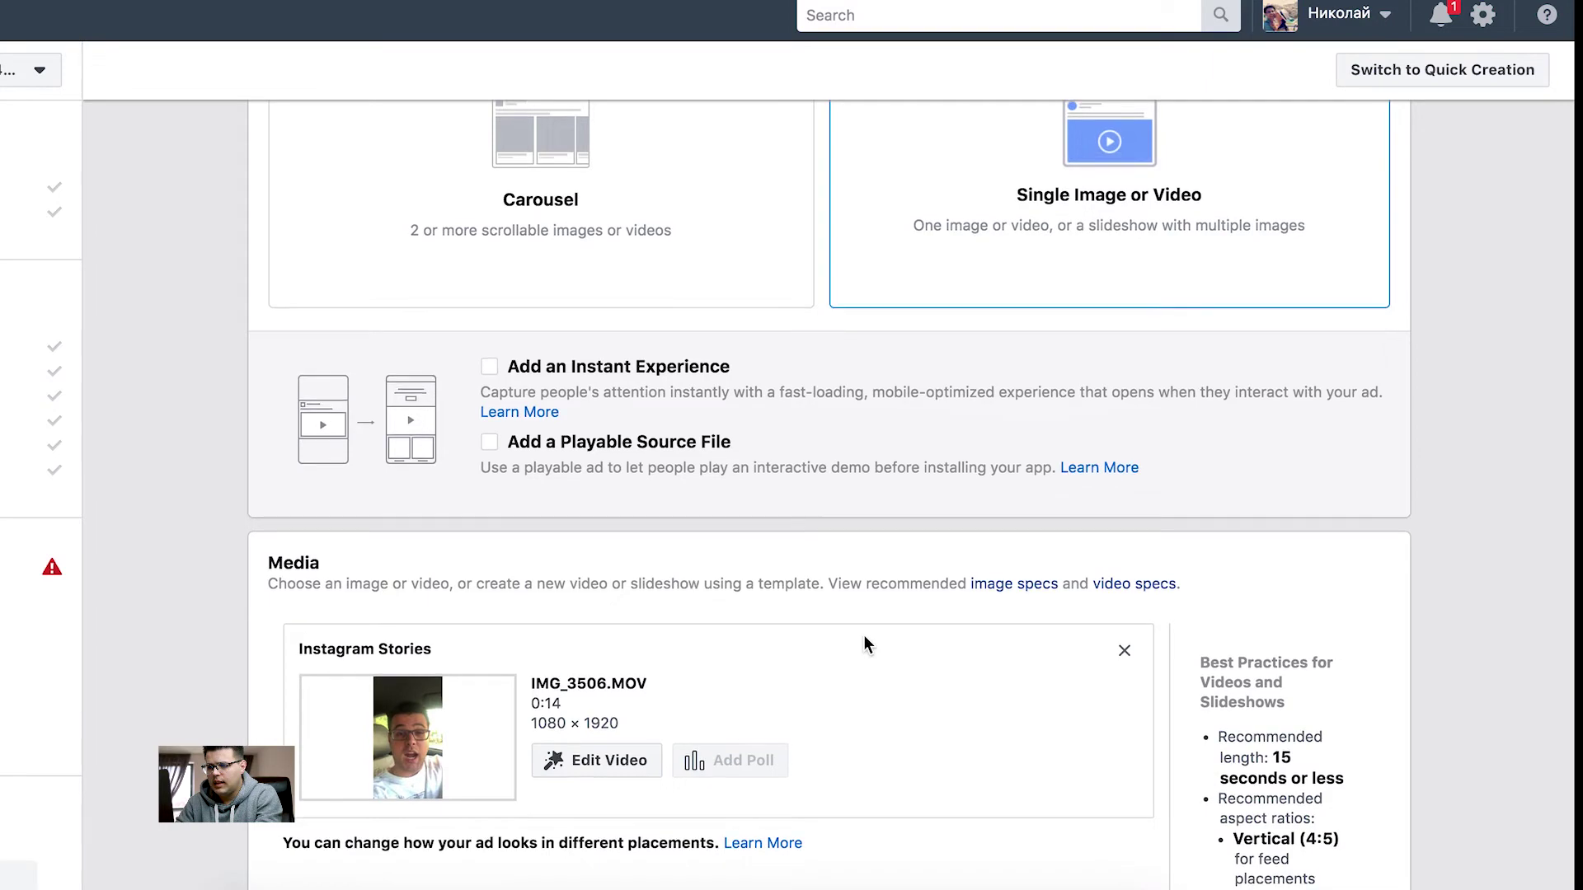
# - Set the ad's website URL to instagram.com/drniki.co and preview the link
pyautogui.scroll(-3, 863, 644)
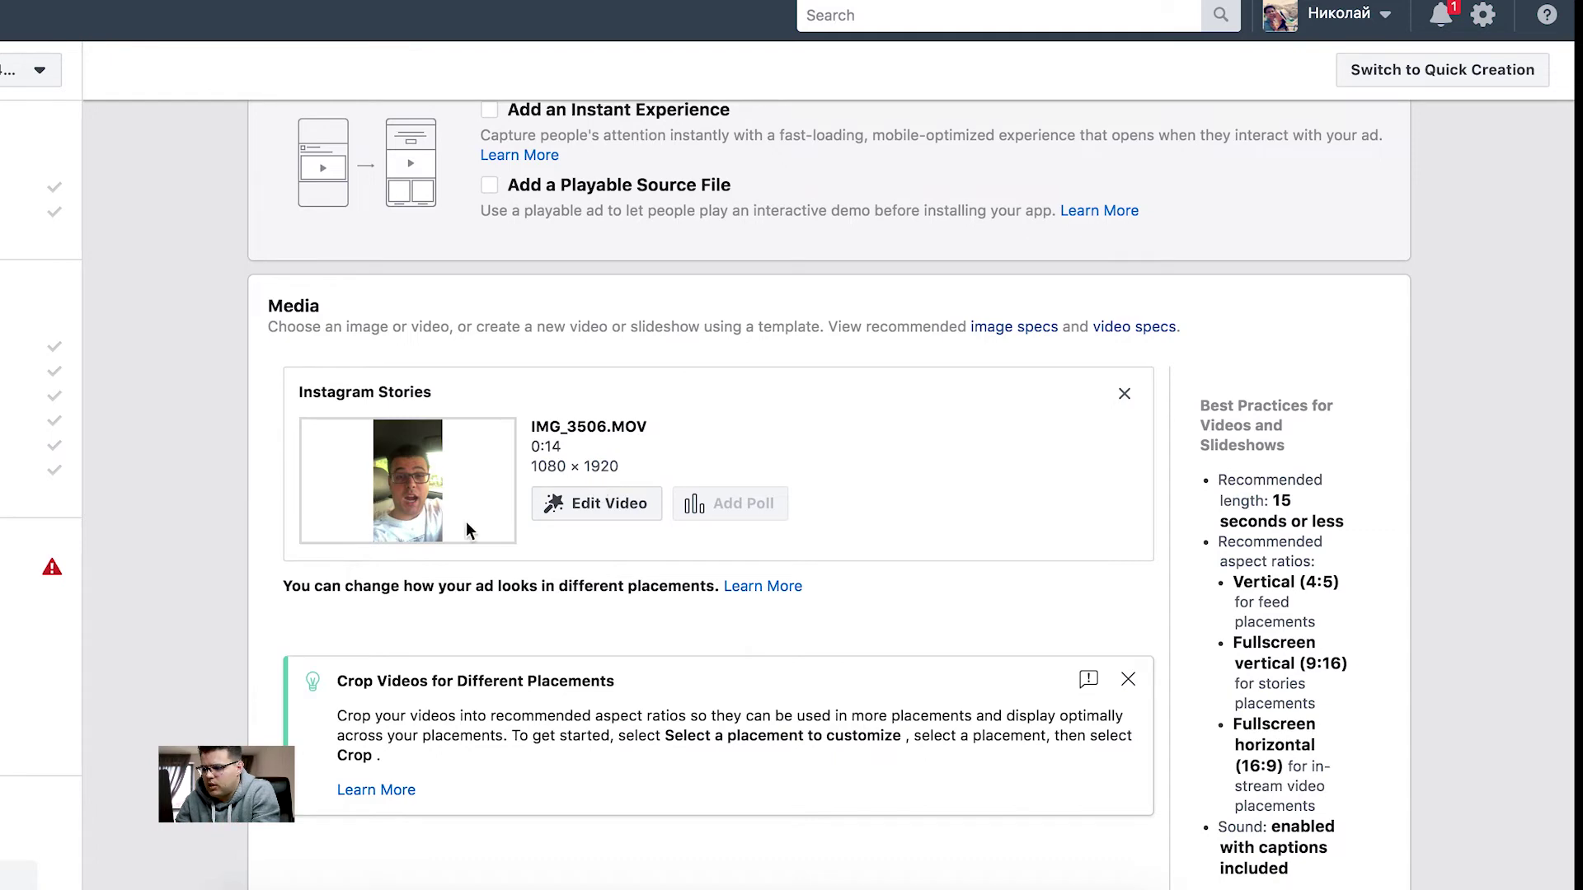
pyautogui.scroll(-3, 466, 523)
pyautogui.scroll(-12, 466, 526)
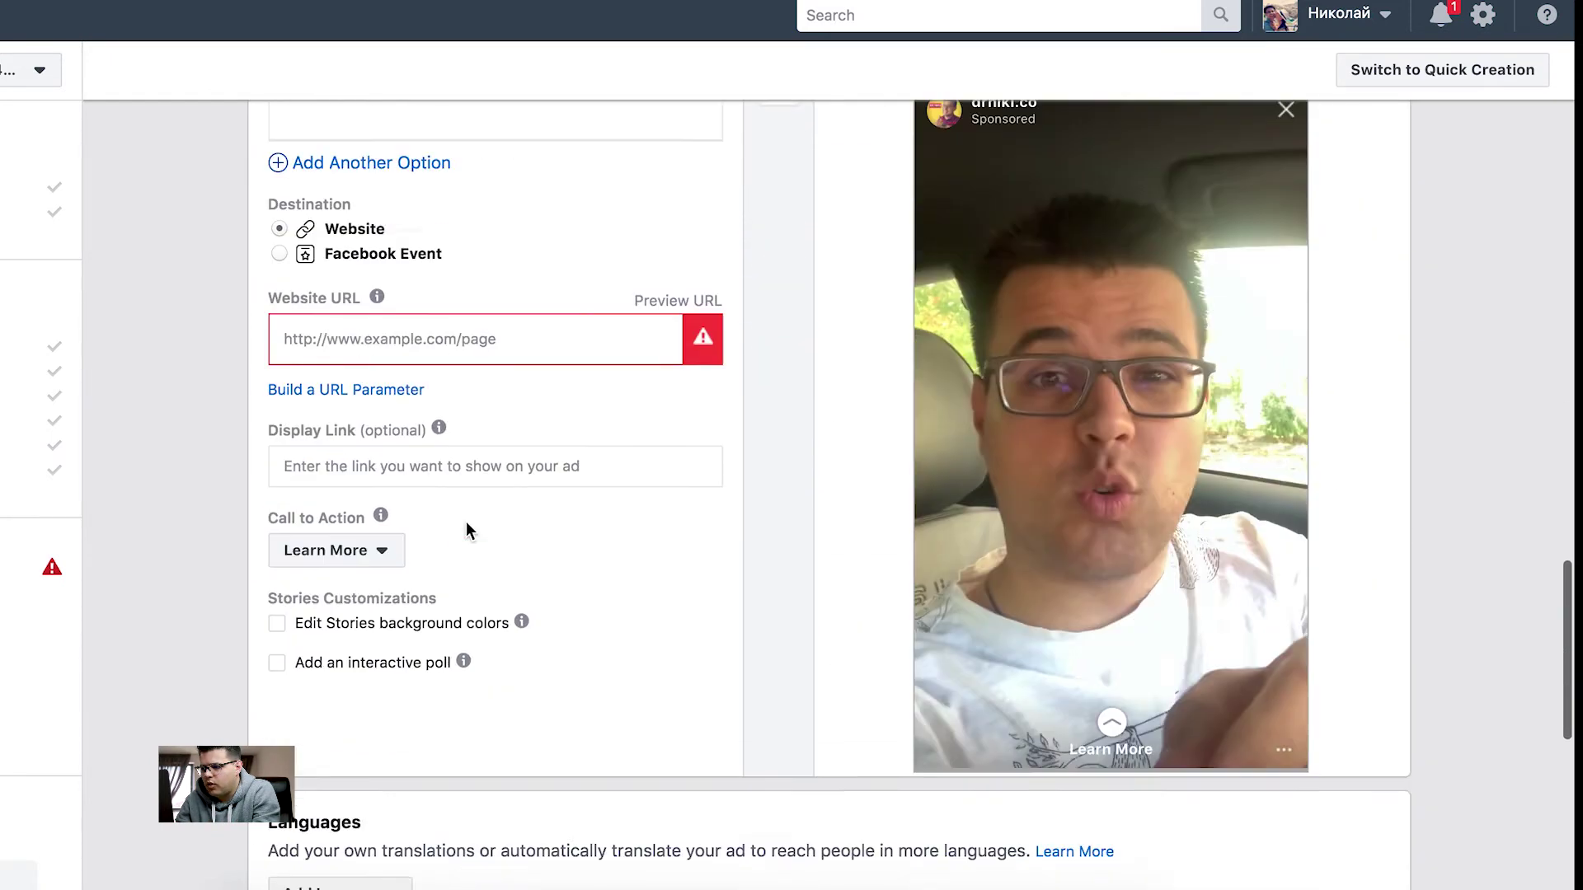
pyautogui.scroll(2, 467, 528)
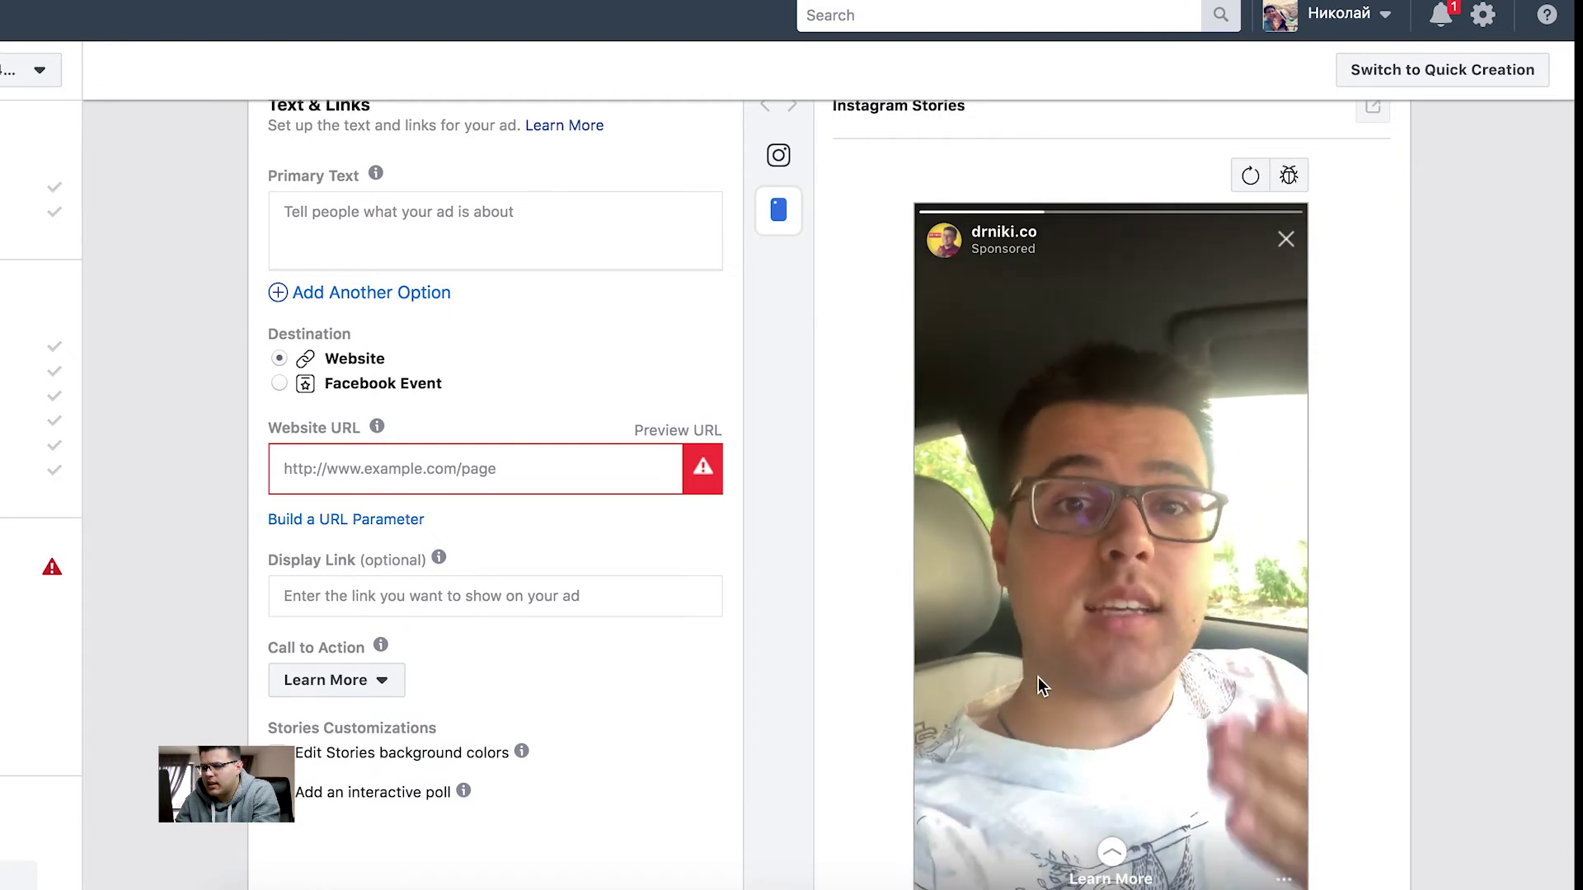
pyautogui.scroll(1, 1037, 687)
pyautogui.click(562, 476)
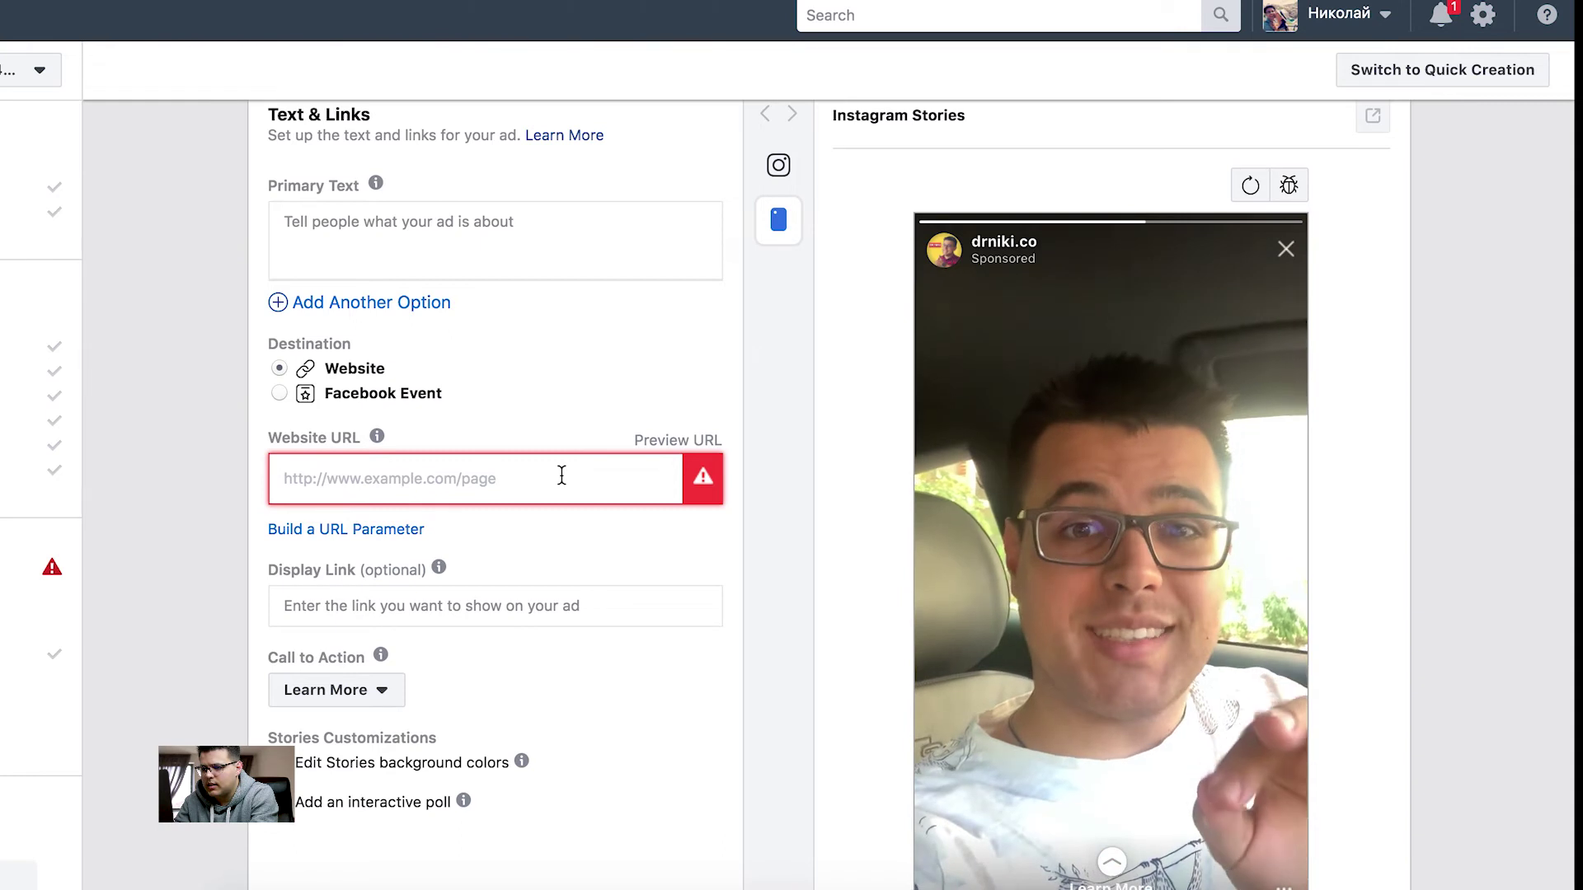
pyautogui.write('instagram')
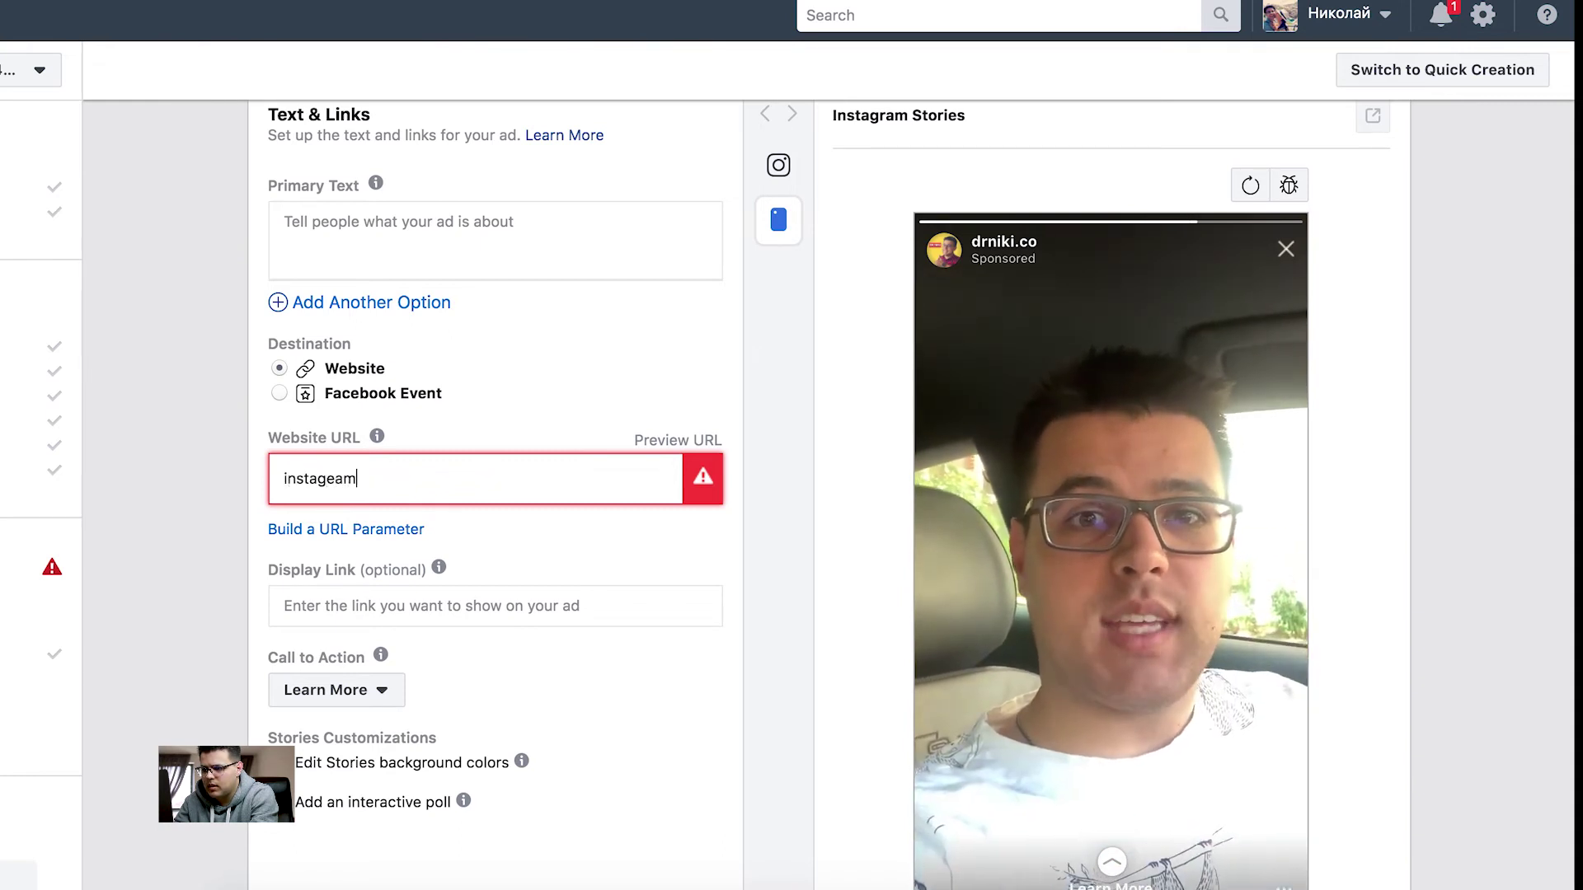
pyautogui.press('BackSpace')
pyautogui.press('BackSpace')
pyautogui.press('BackSpace')
pyautogui.write('ram.co')
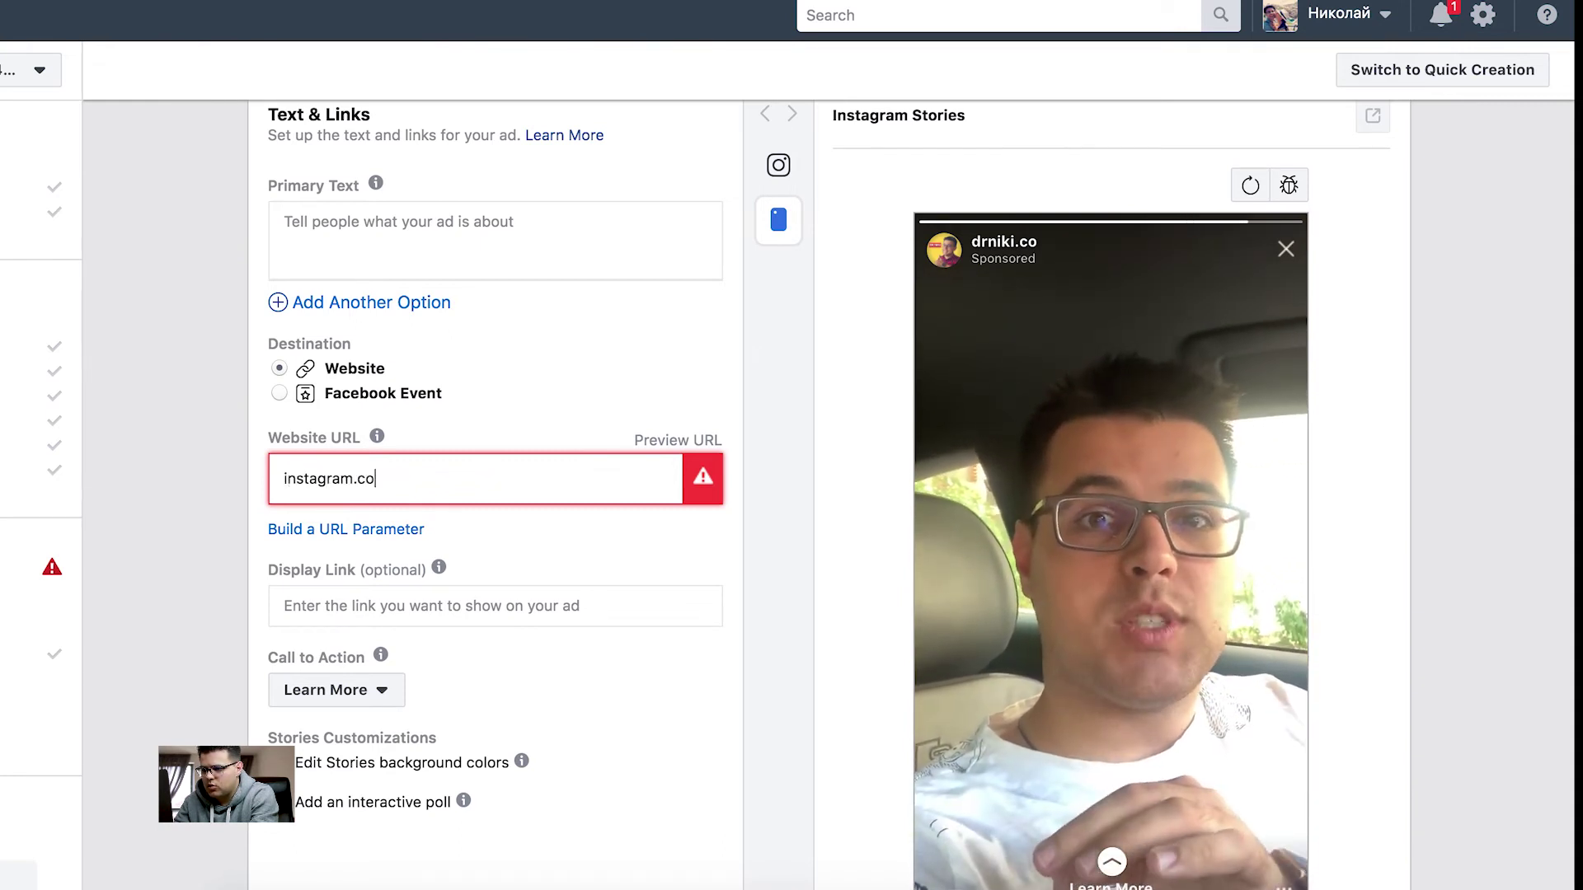
pyautogui.write('m/drniki.co')
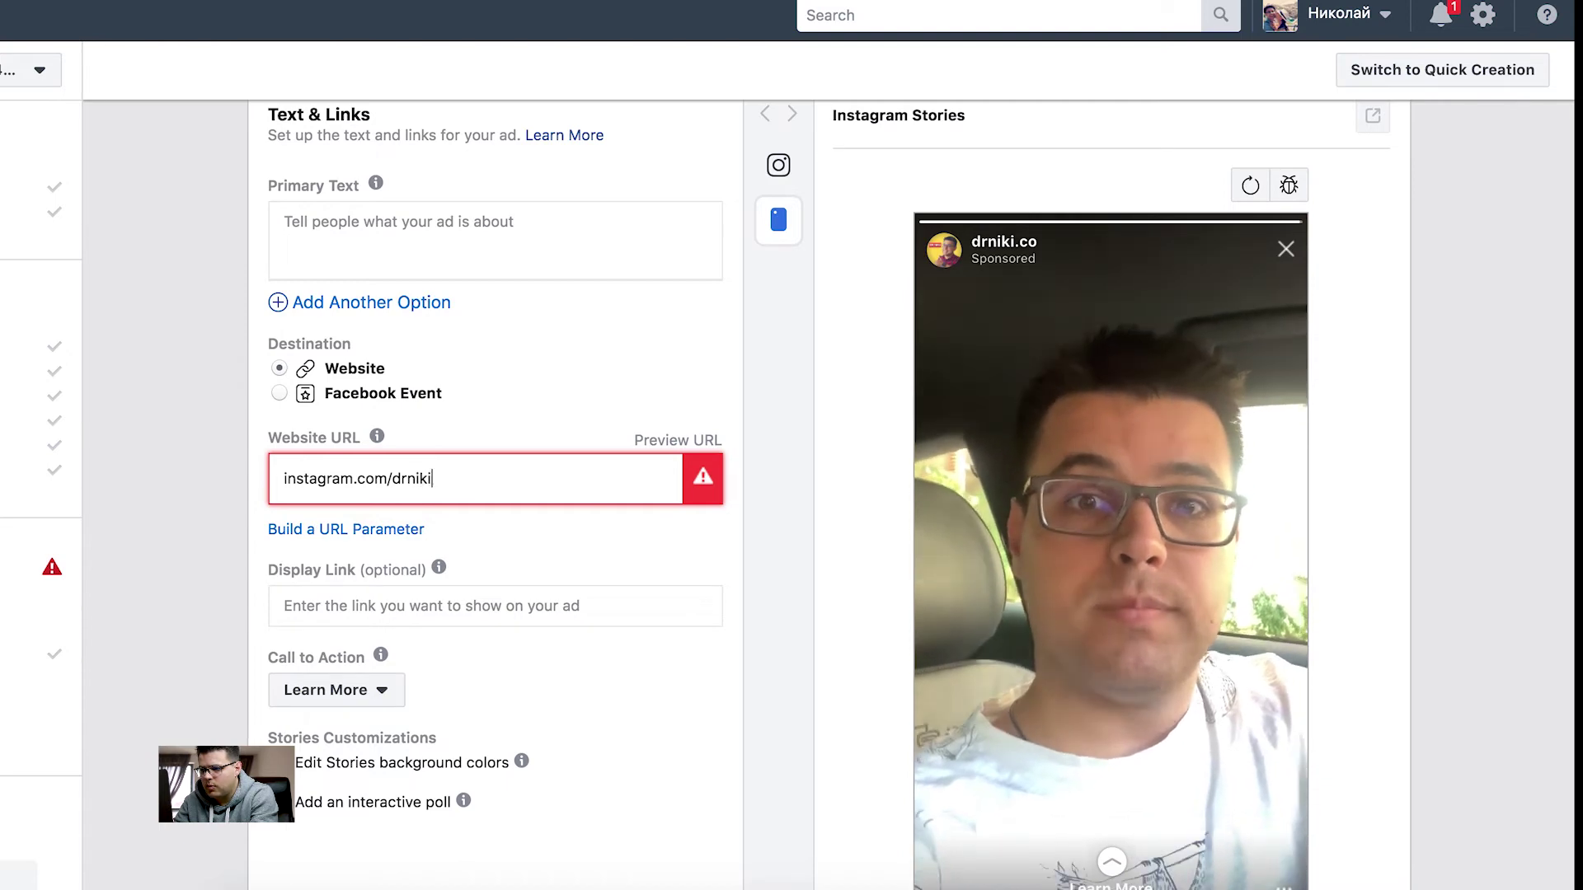
pyautogui.moveTo(622, 464); pyautogui.dragTo(618, 518)
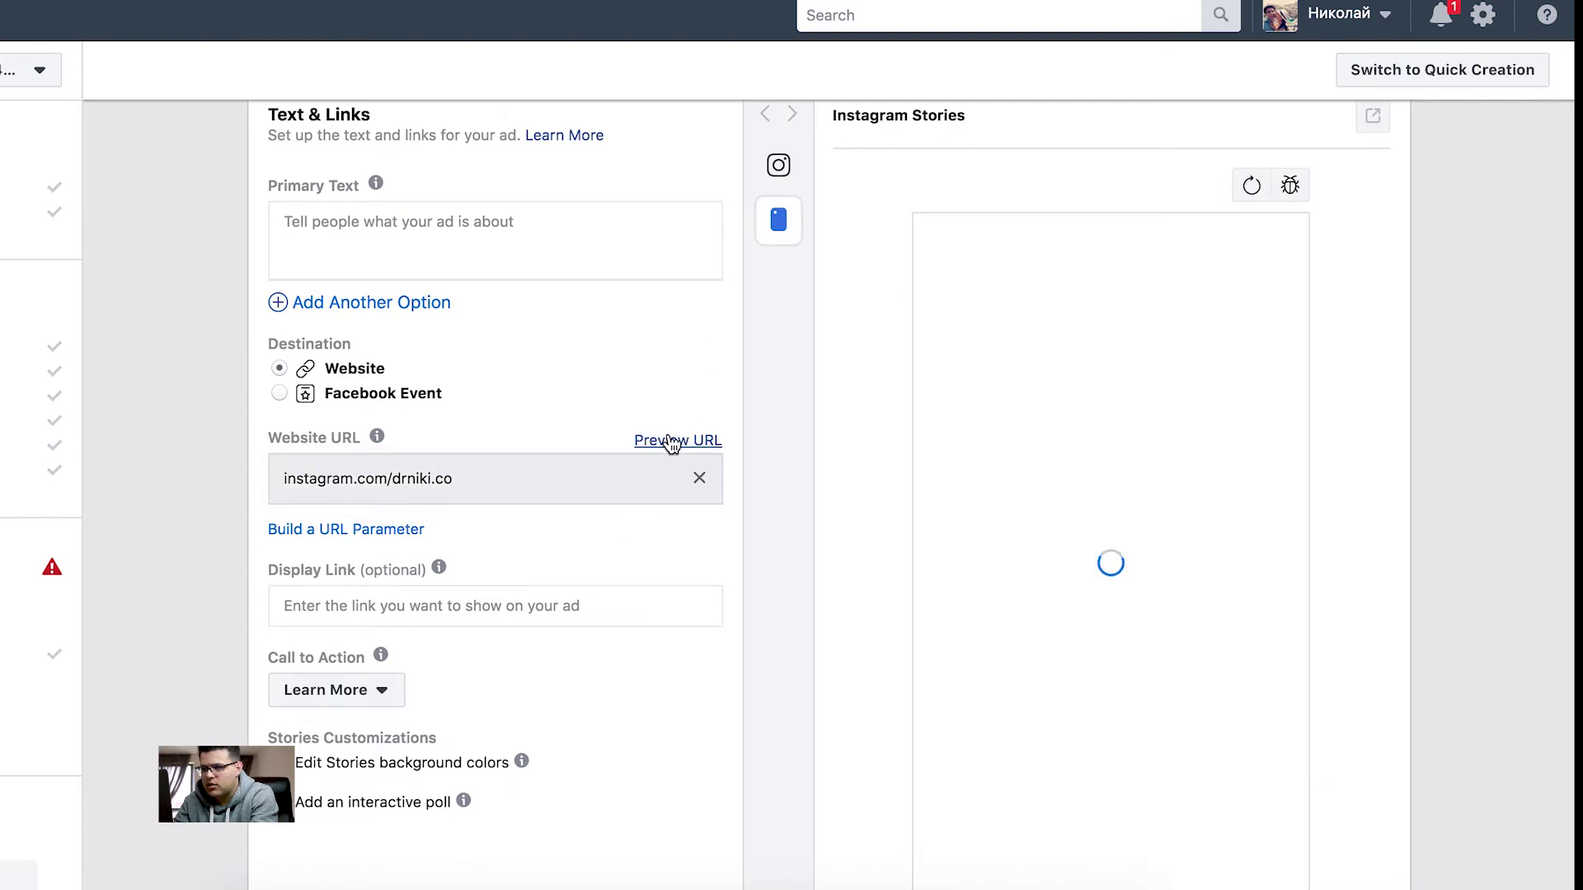
pyautogui.click(664, 440)
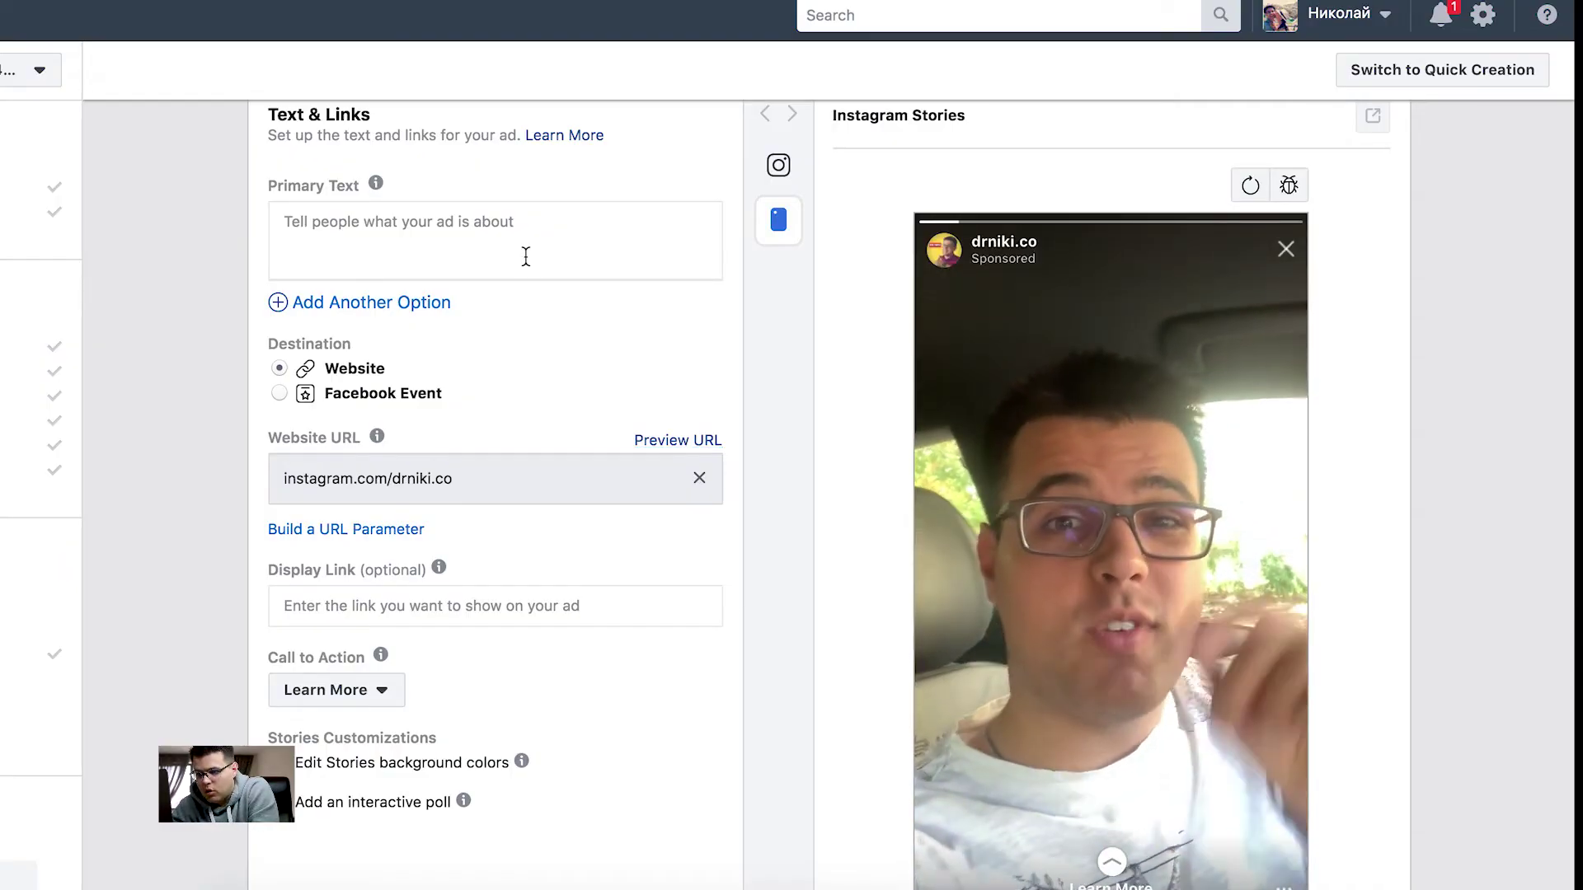
# - Check the available call-to-action options for the ad and close the list without choosing another one
pyautogui.scroll(-1, 467, 552)
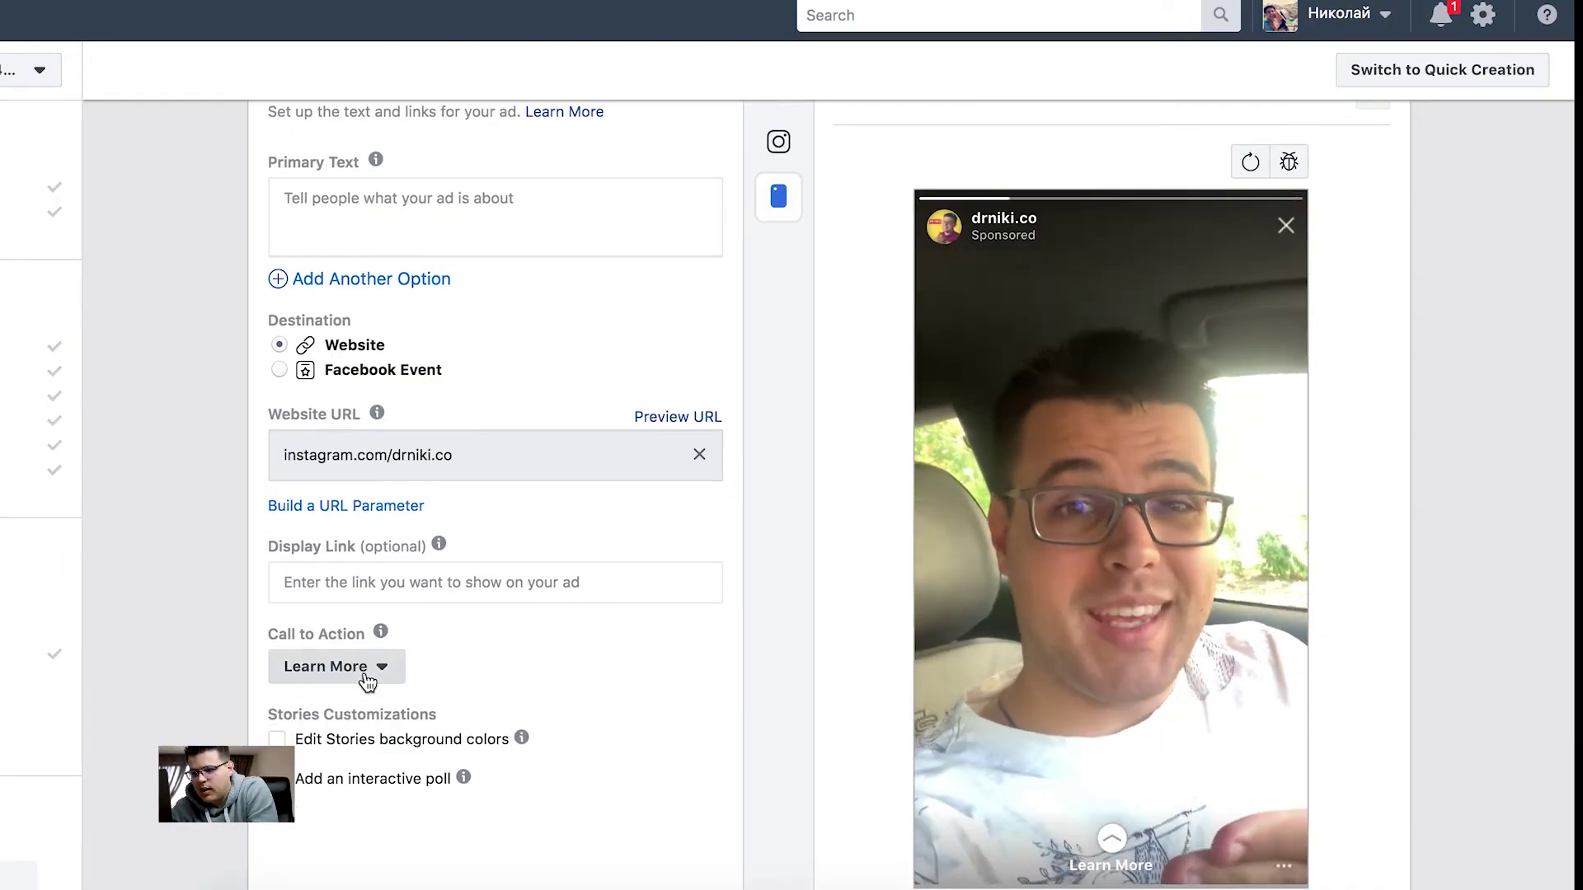
pyautogui.click(367, 668)
pyautogui.click(526, 676)
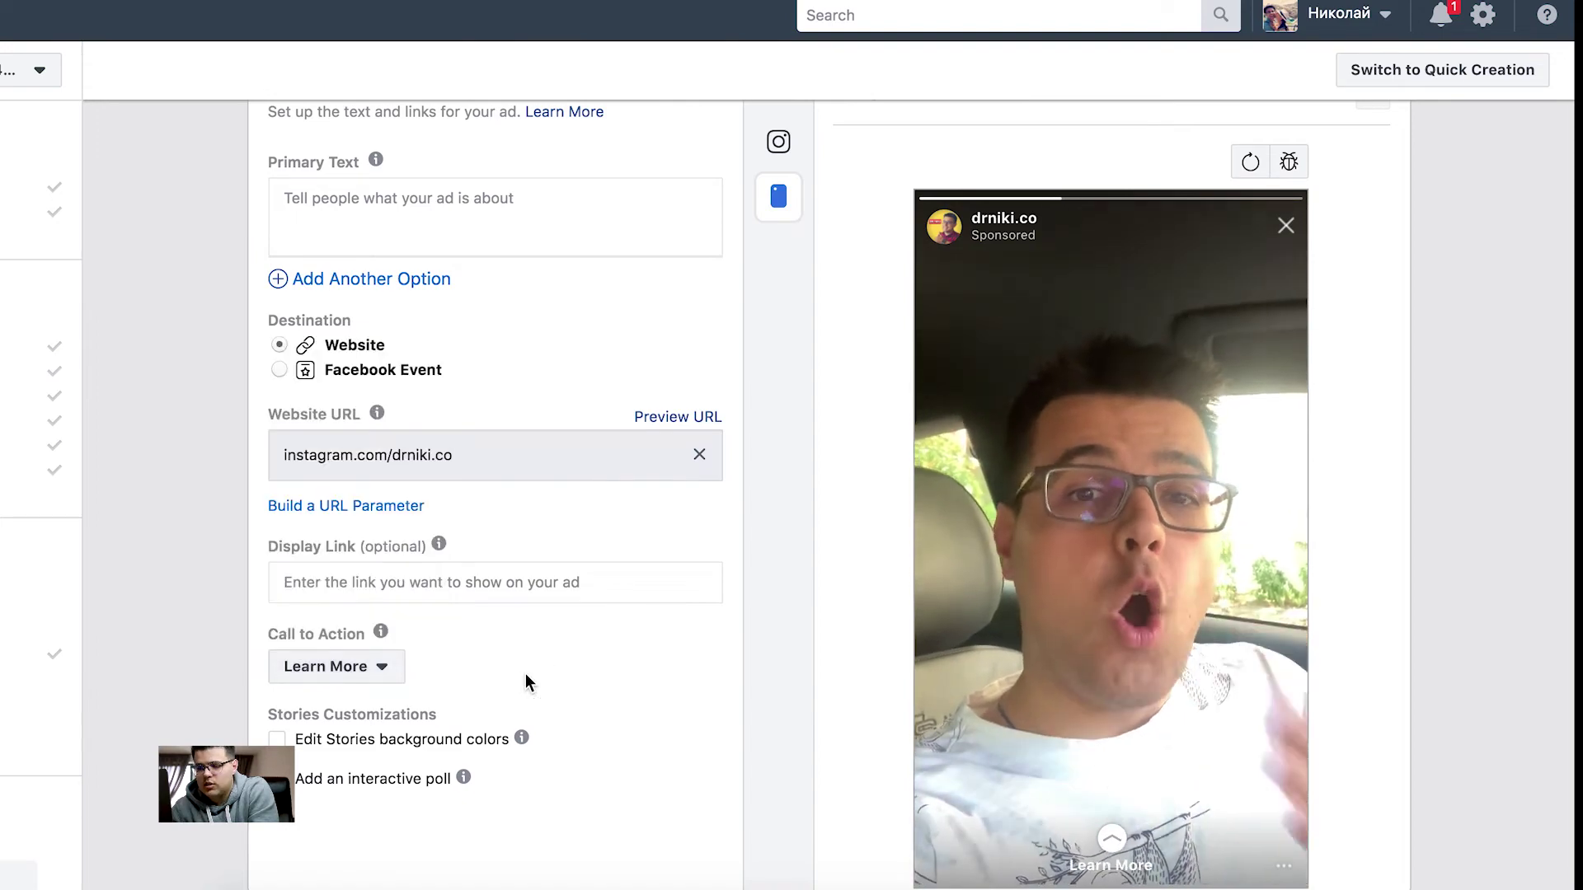
# - Review the ad's format, media, text and links, Stories preview, languages and tracking settings before confirmation
pyautogui.scroll(-10, 526, 675)
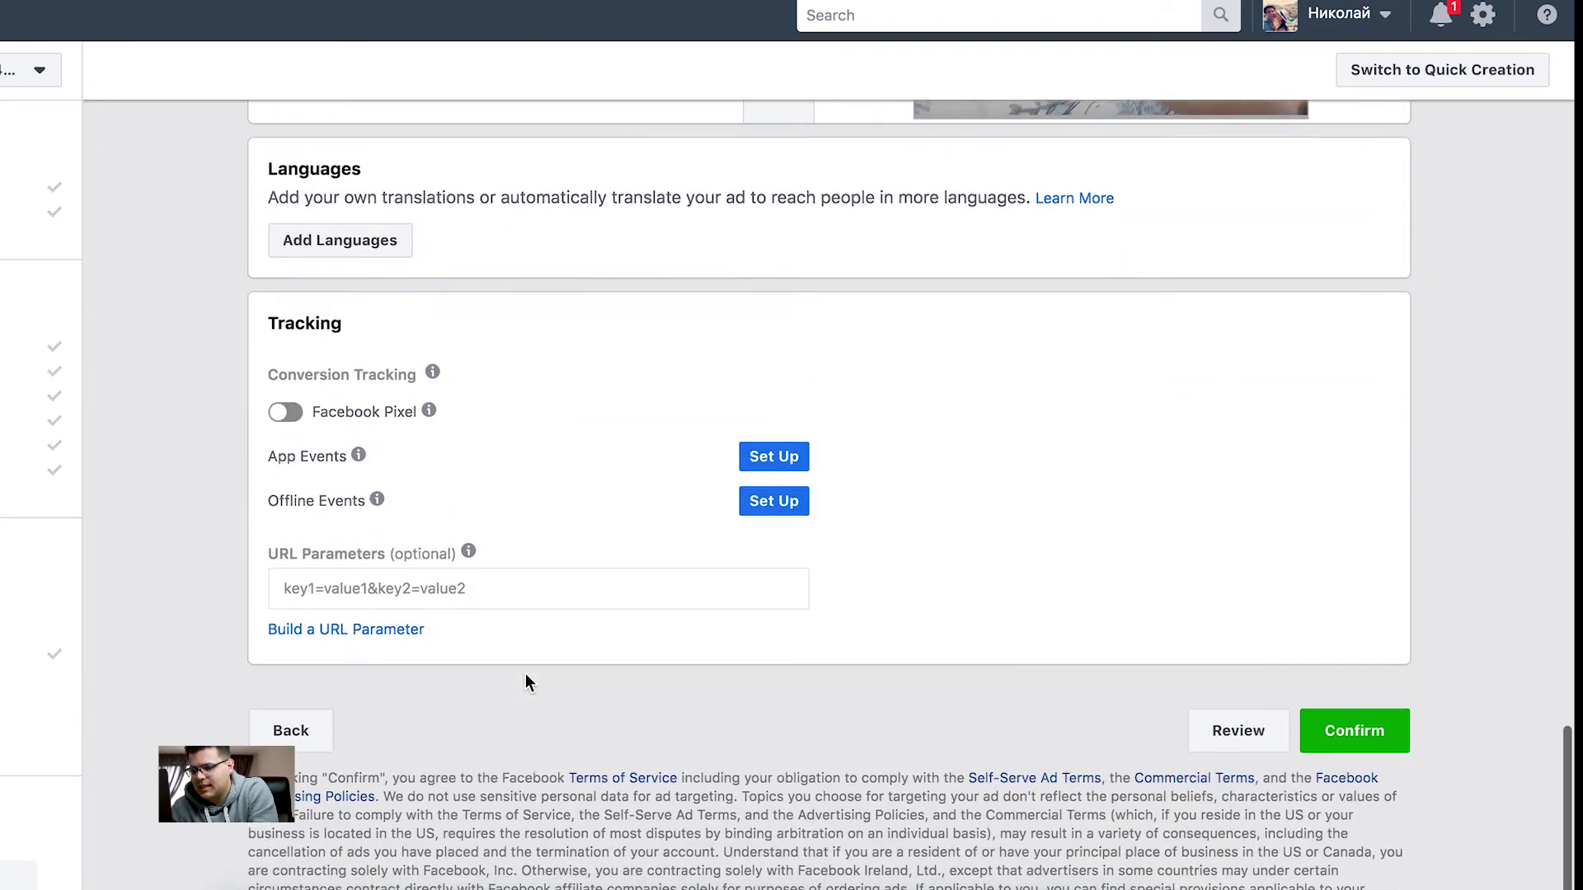
pyautogui.scroll(10, 525, 680)
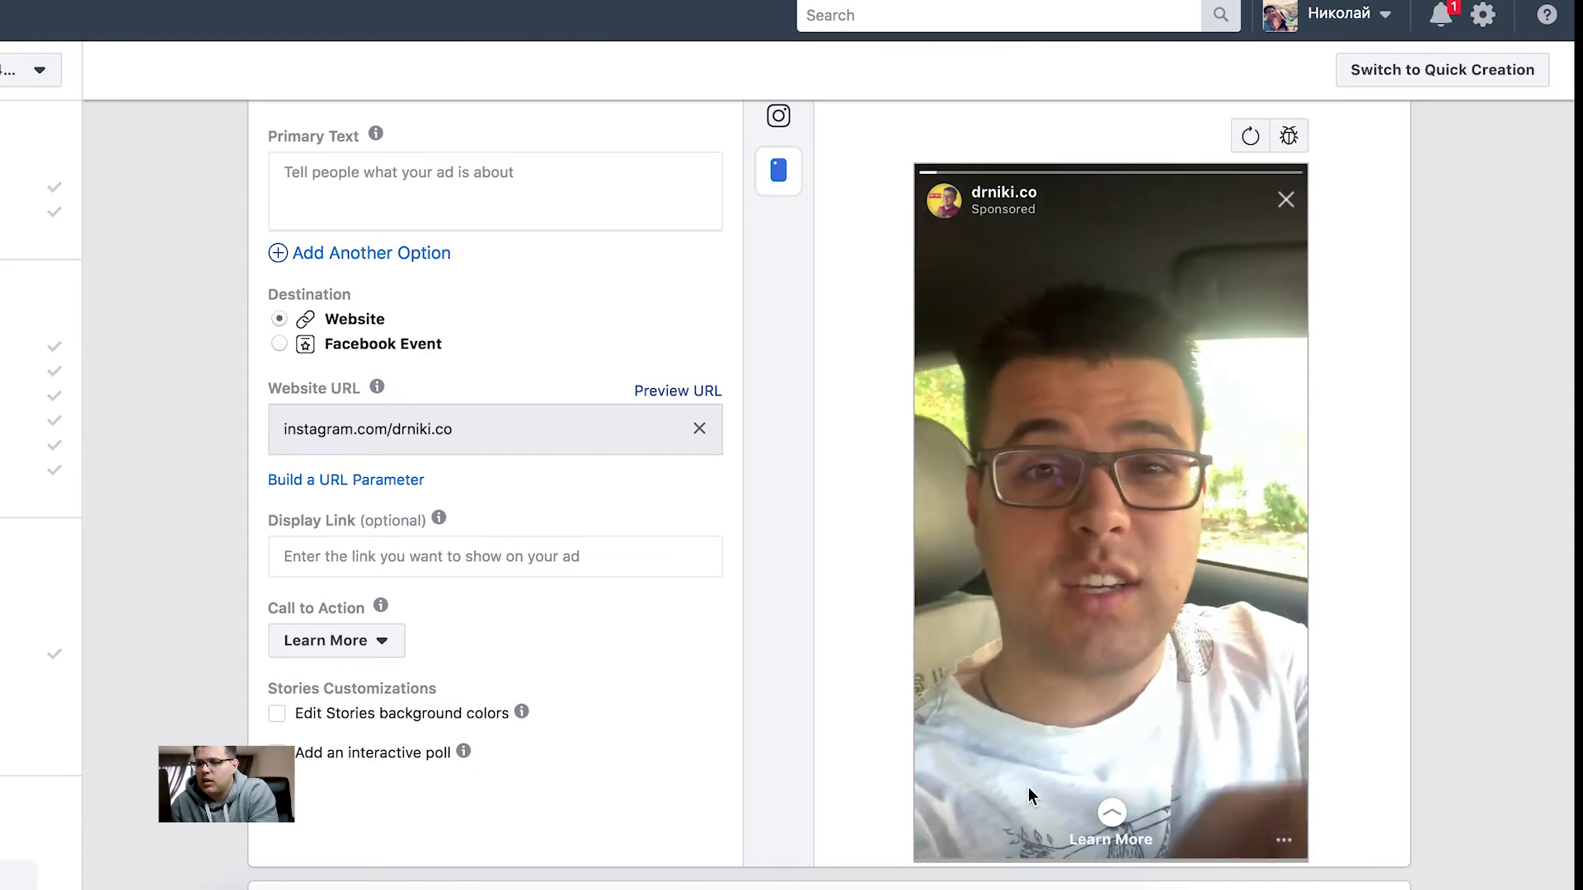
pyautogui.scroll(10, 438, 275)
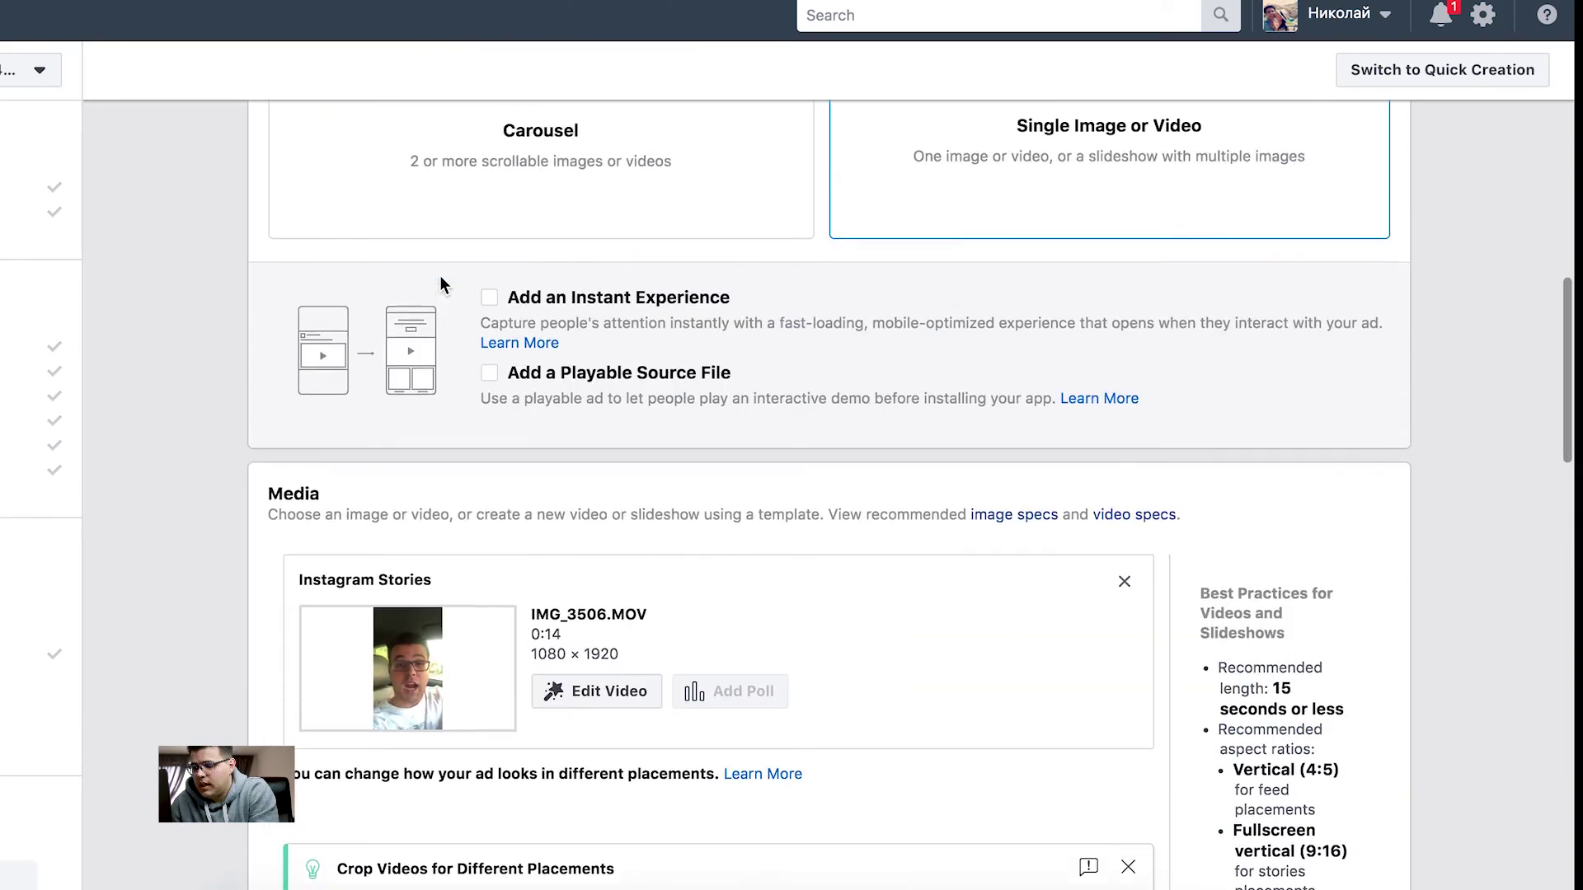
pyautogui.scroll(6, 440, 283)
pyautogui.scroll(-20, 441, 282)
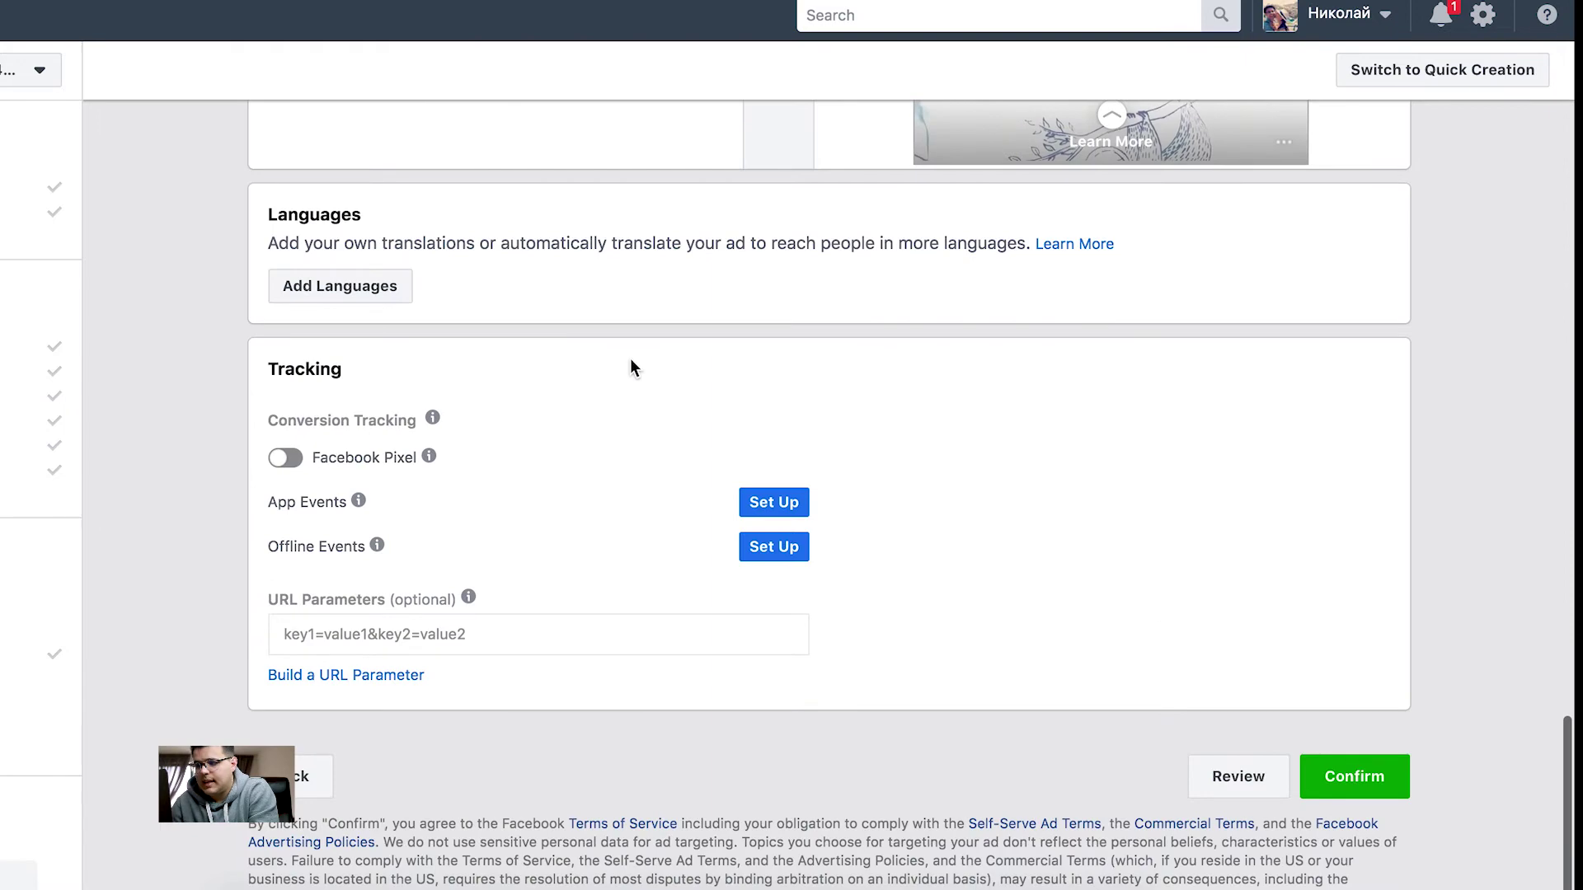
pyautogui.scroll(10, 630, 359)
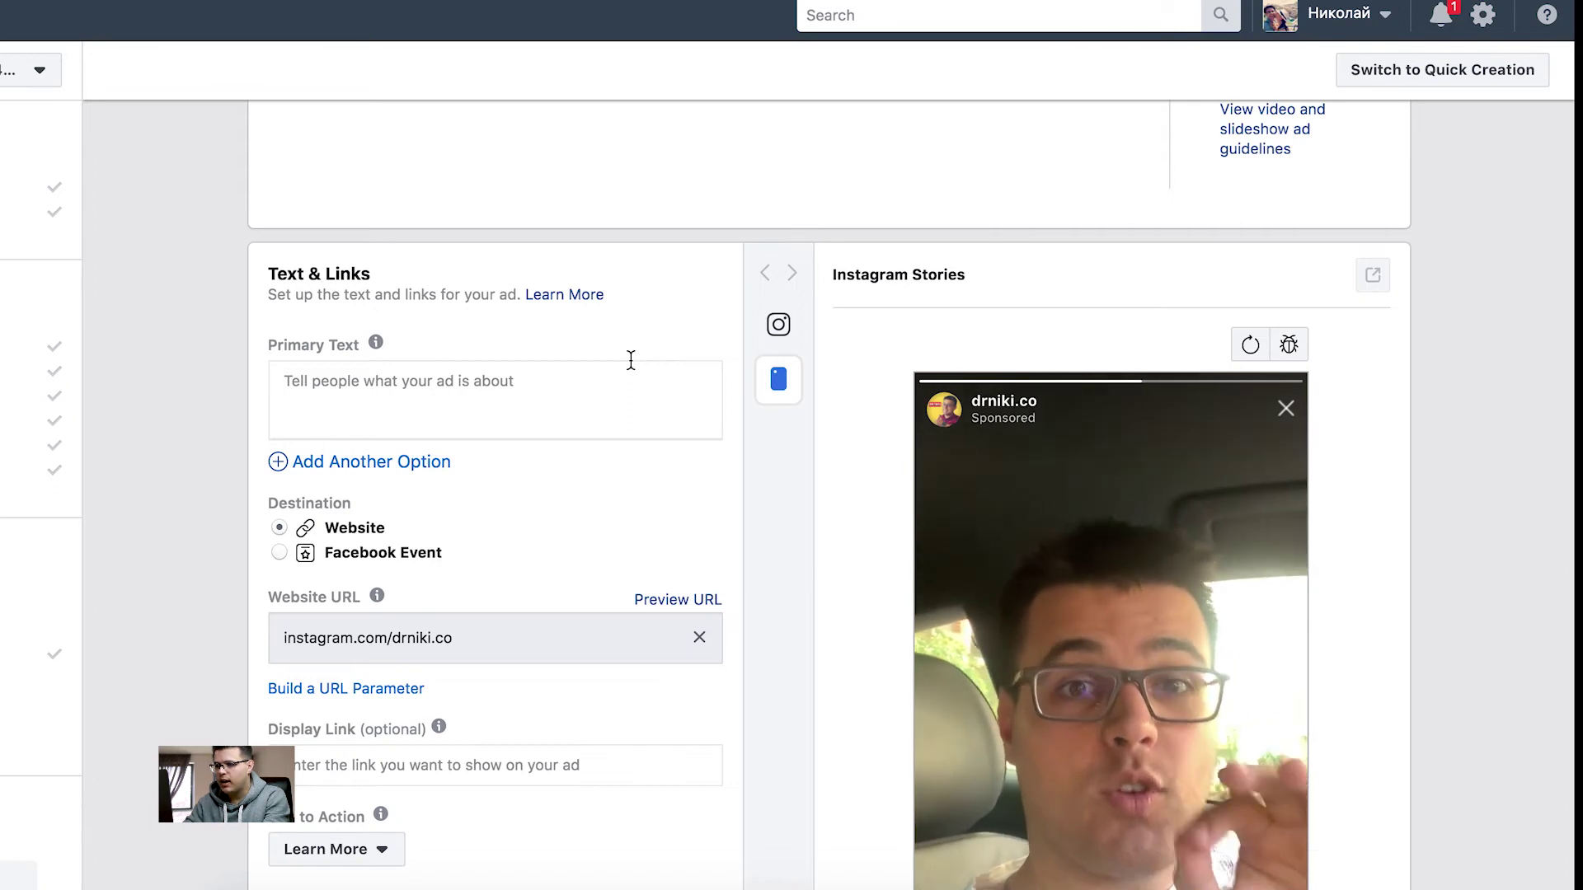
pyautogui.scroll(-5, 927, 417)
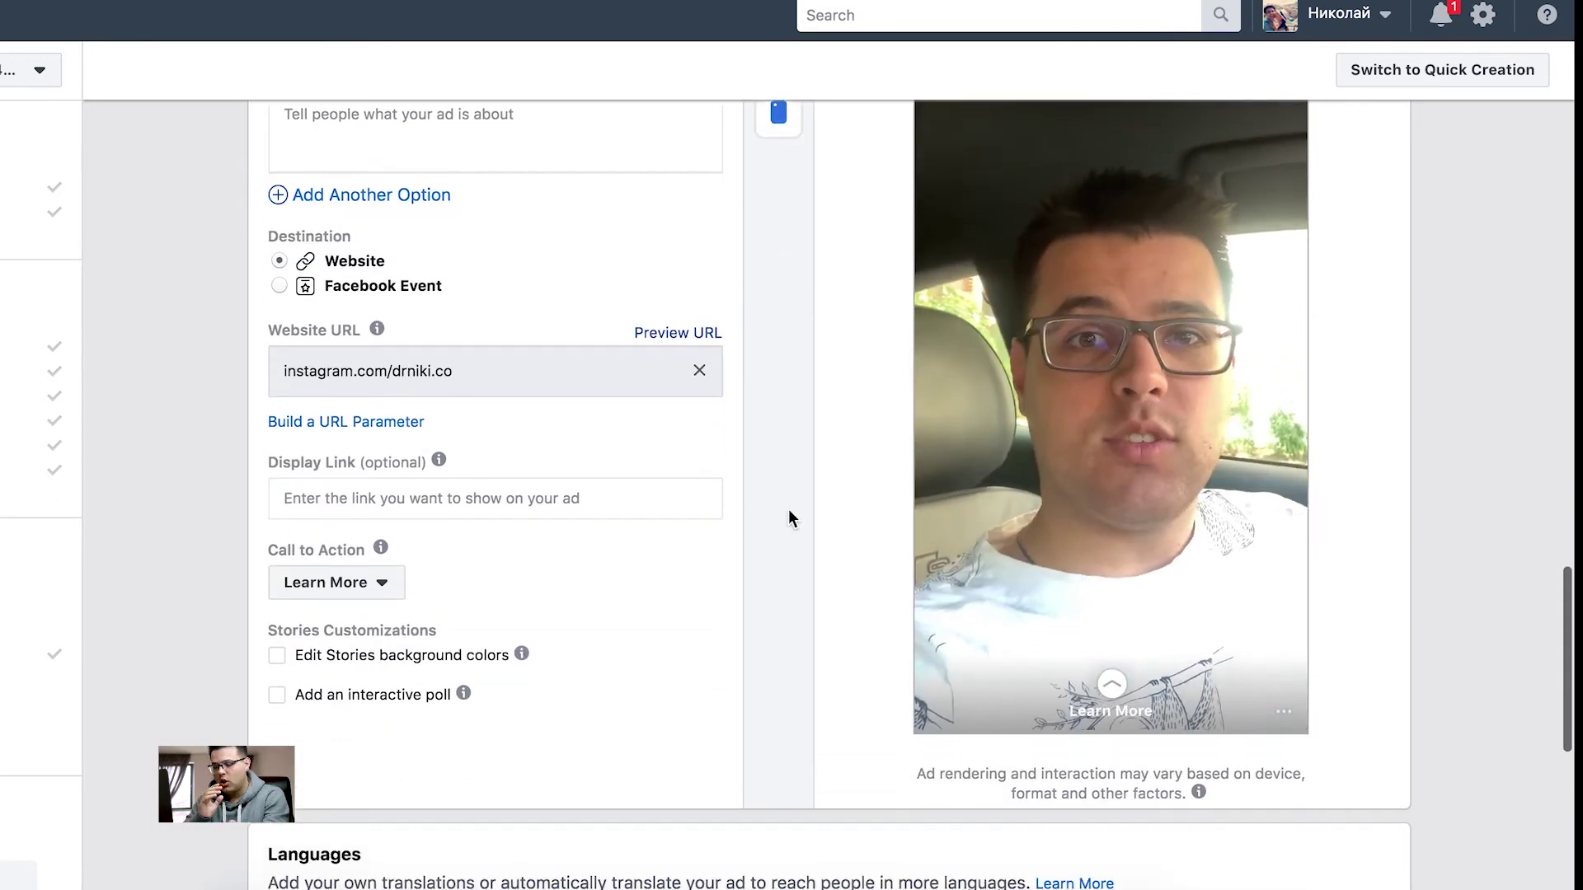
pyautogui.scroll(-3, 789, 510)
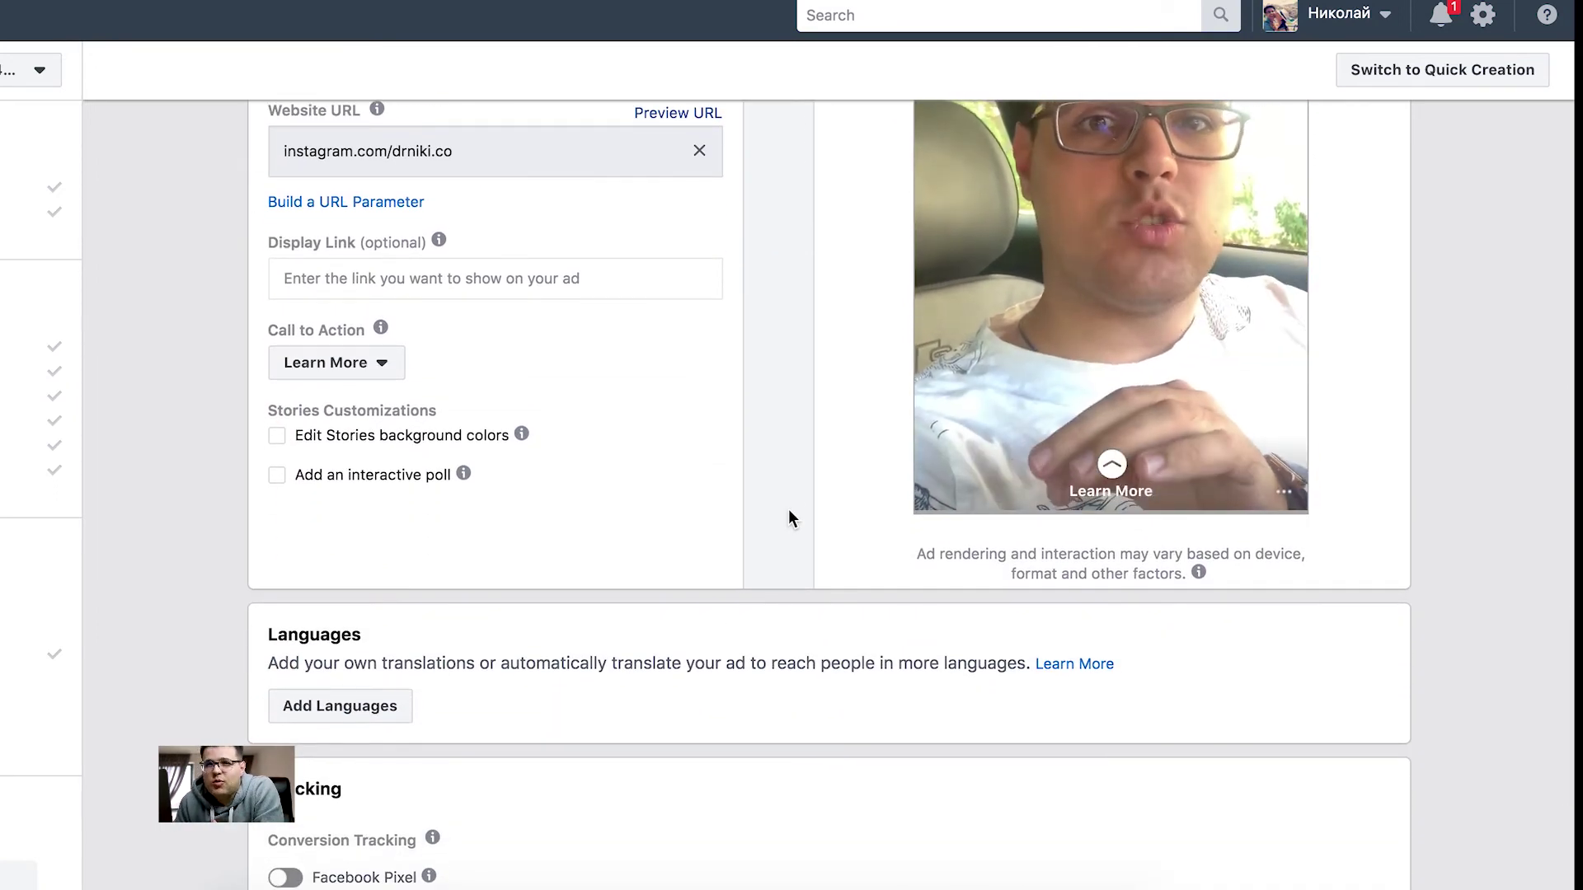